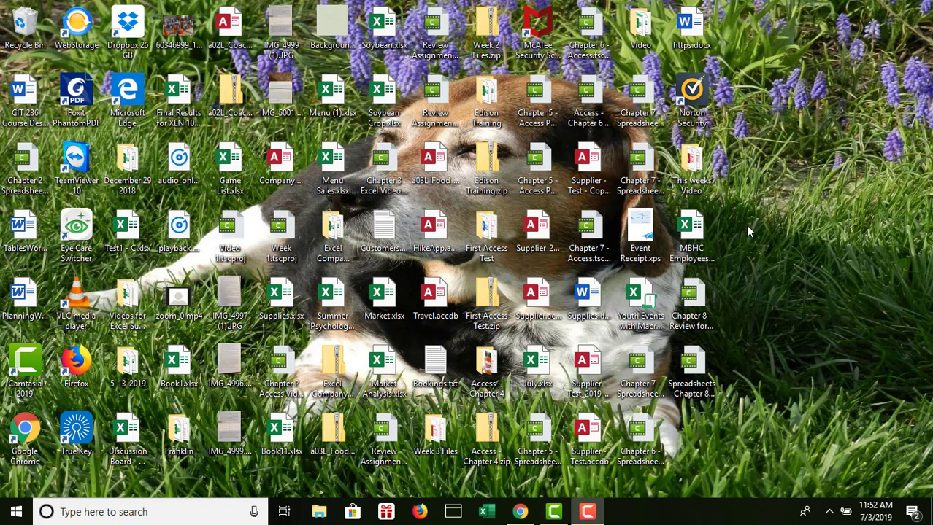
left_click(686, 228)
right_click(686, 228)
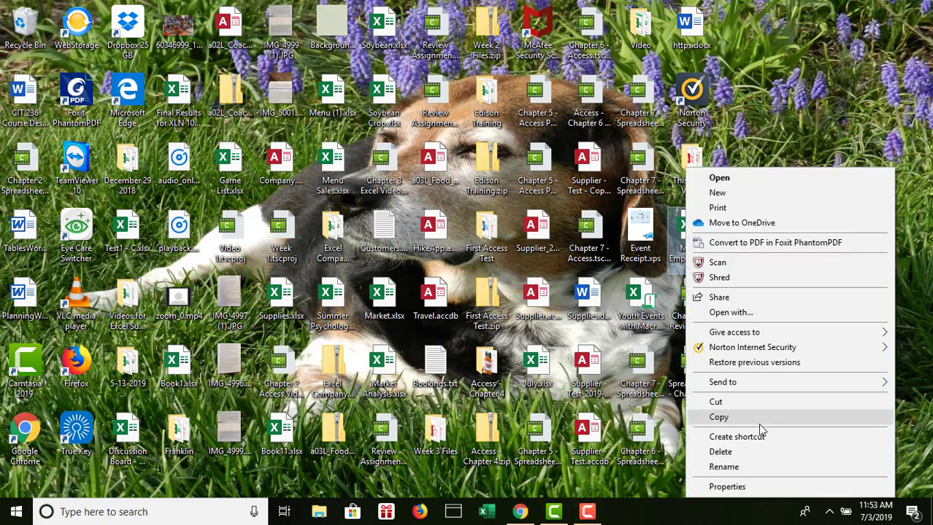
left_click(752, 466)
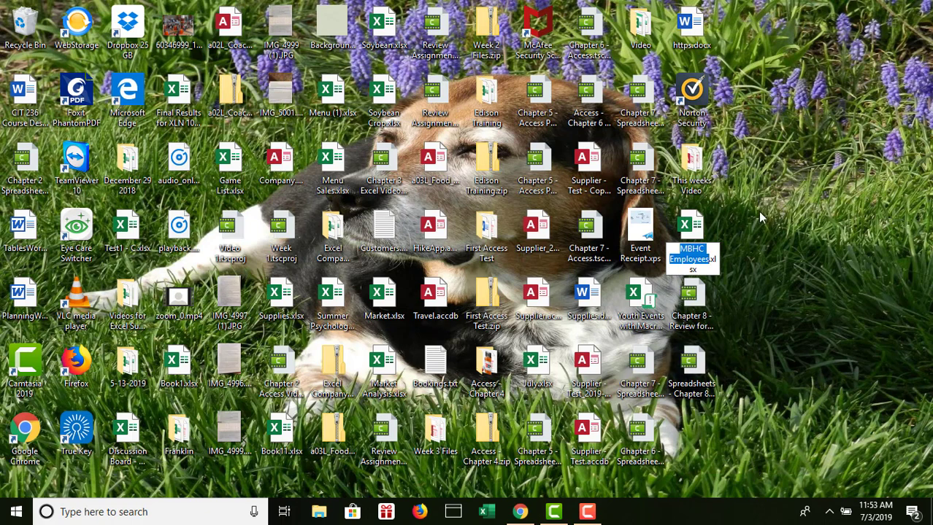
left_click(759, 242)
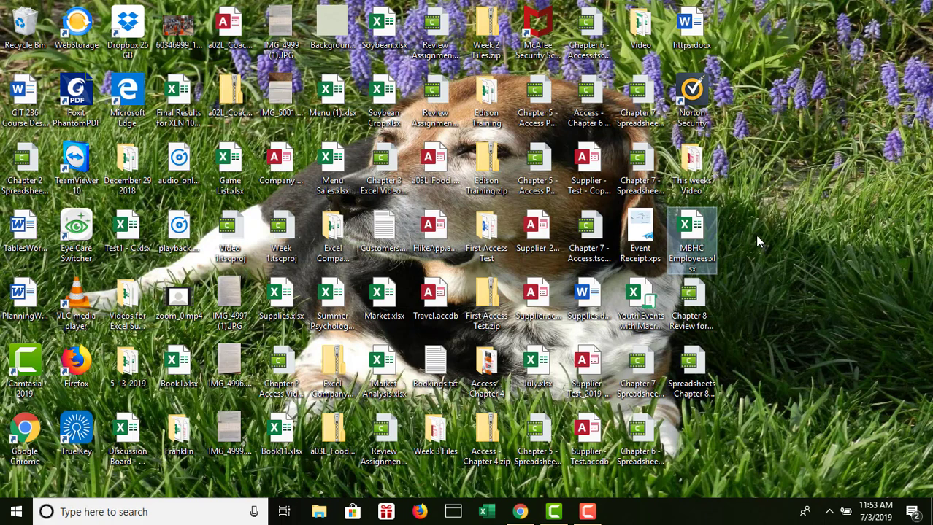
Step: Open the MBHC Employees.xlsx workbook from the desktop and enter the author's full name in cell B3 of the Documentation sheet
double_click(691, 232)
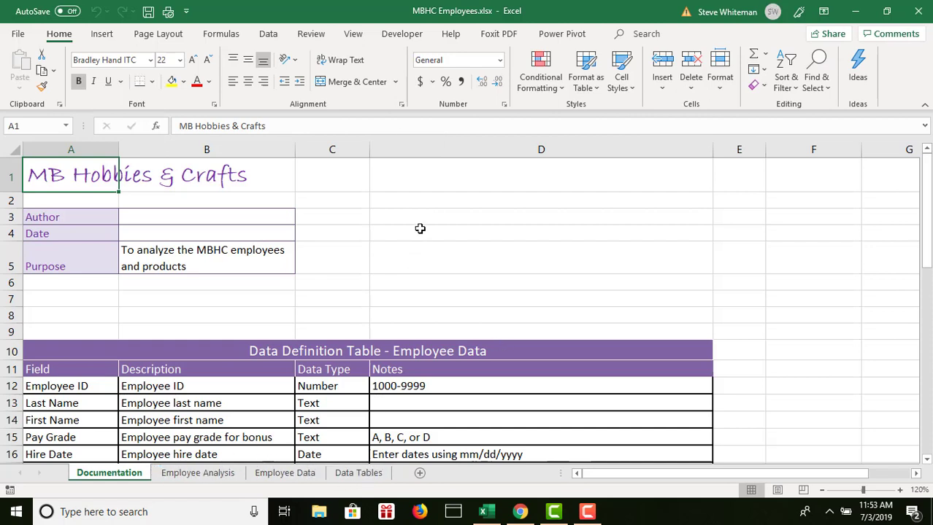
left_click(214, 215)
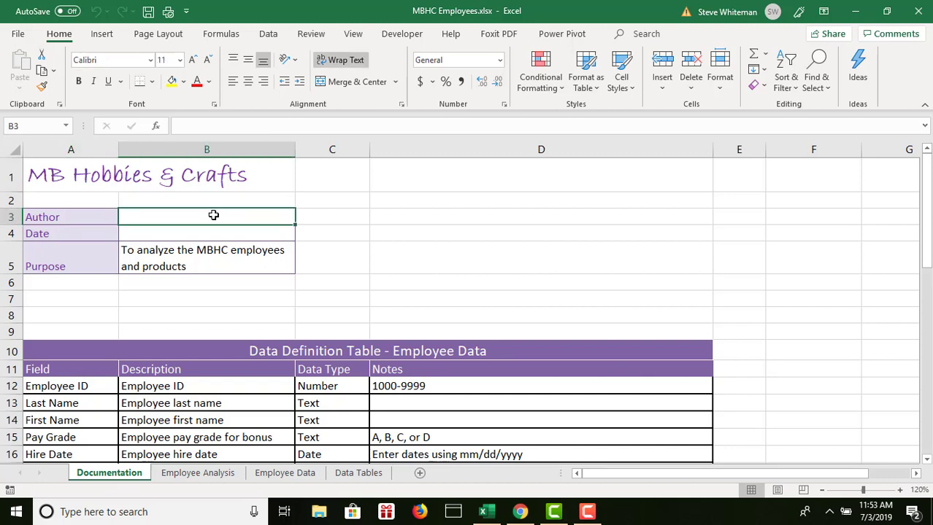
type("Ste")
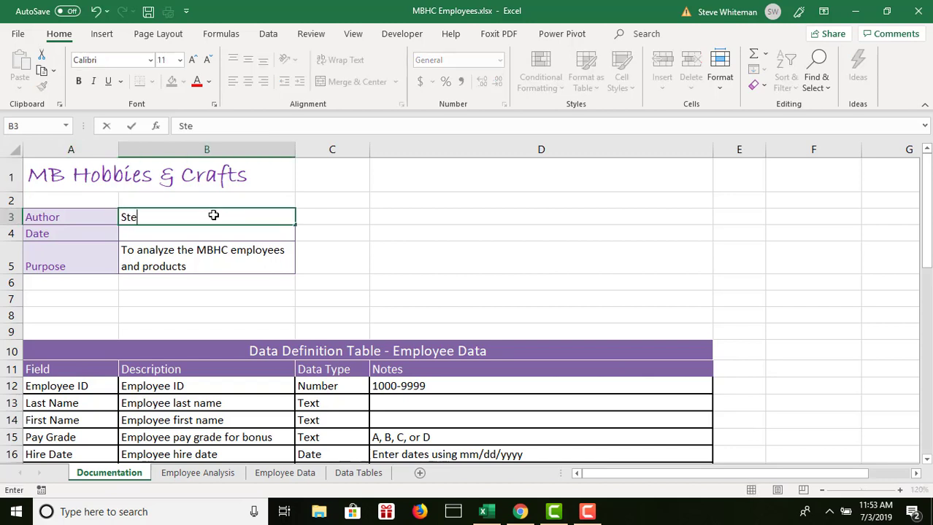
type("ve Whiteman")
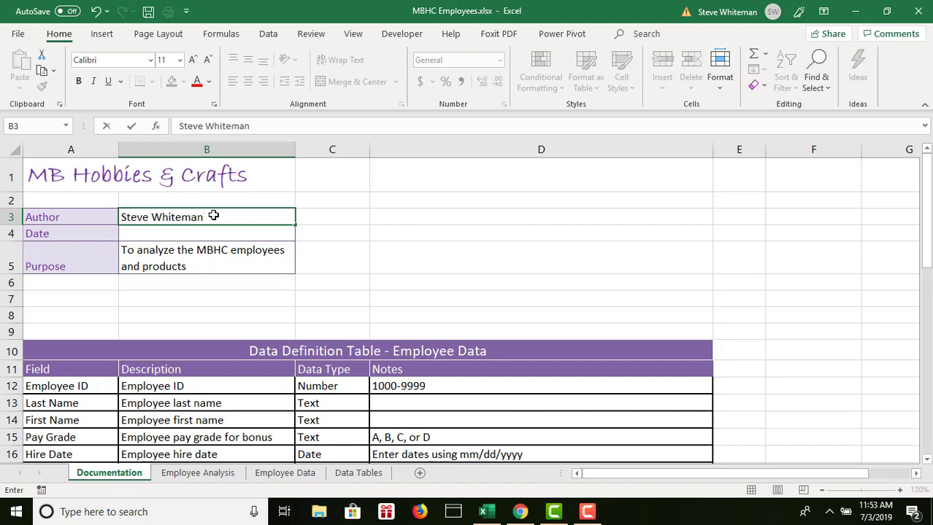
key("Return")
Step: Enter 07/03/2019 as the date in cell B4 of the Documentation sheet
type("06/")
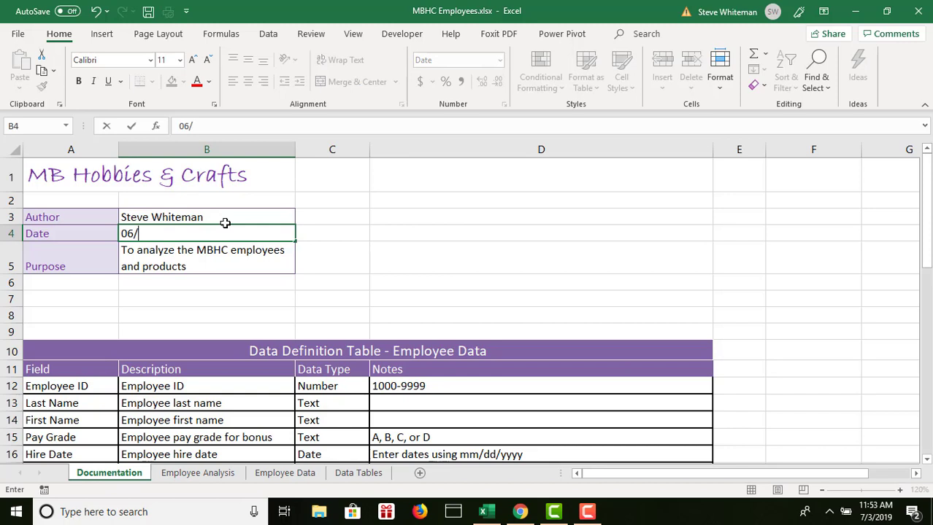
key("BackSpace")
key("BackSpace")
type("7/03/2019")
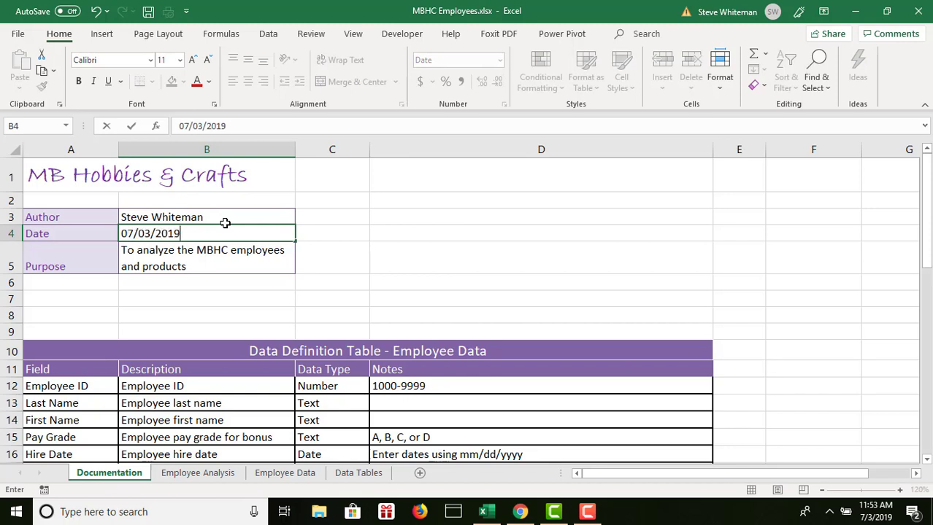
key("Return")
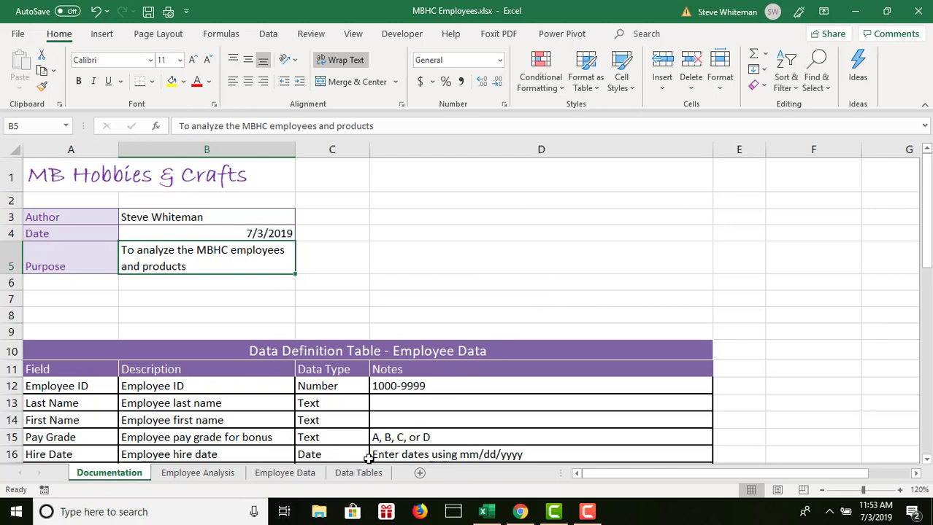
Step: Rename the table on the Employee Data sheet as EmployeeTbl
left_click(286, 474)
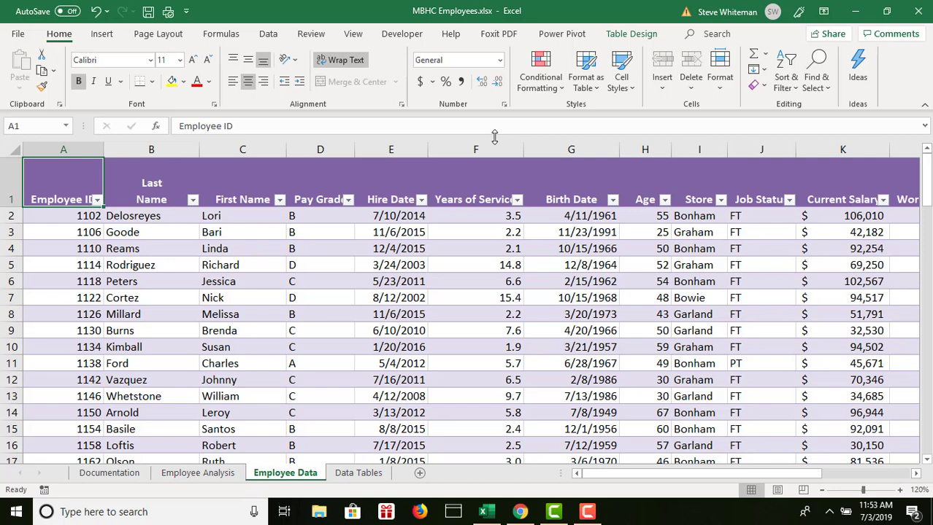
left_click(626, 33)
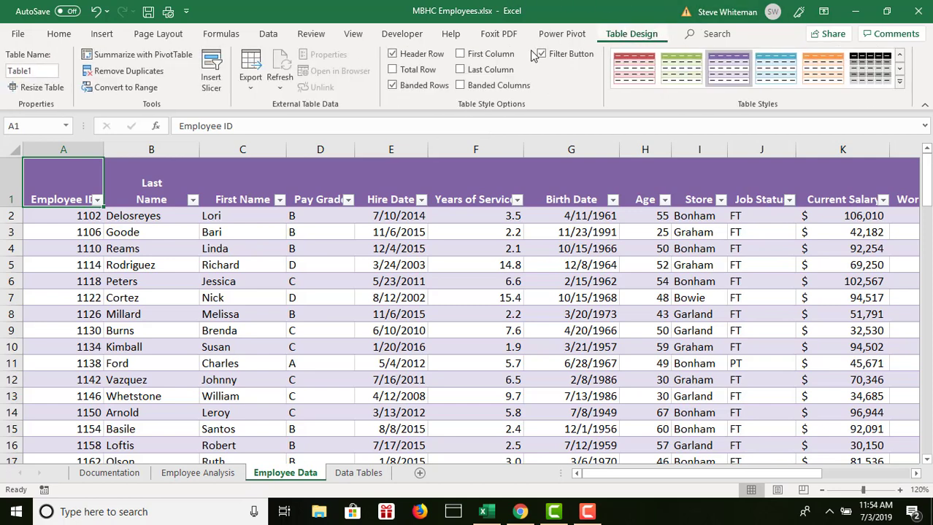
left_click(32, 73)
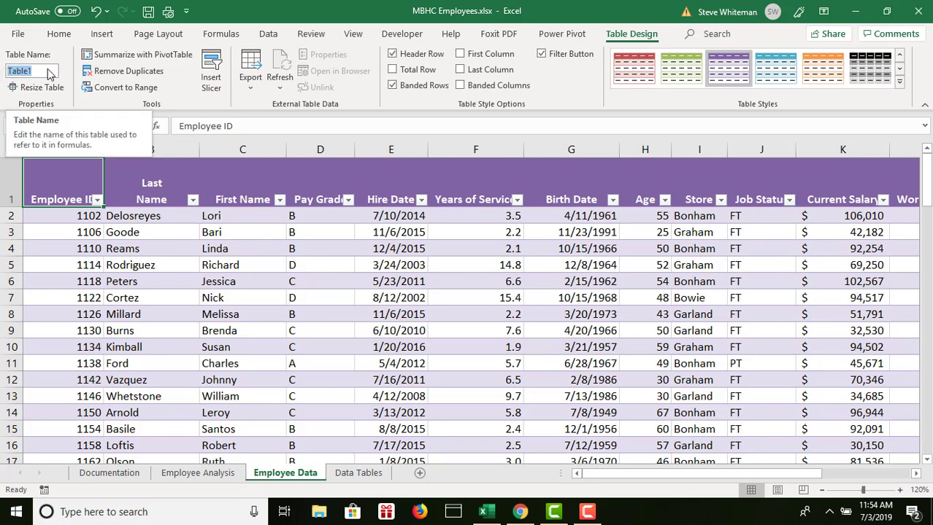
type("Empl")
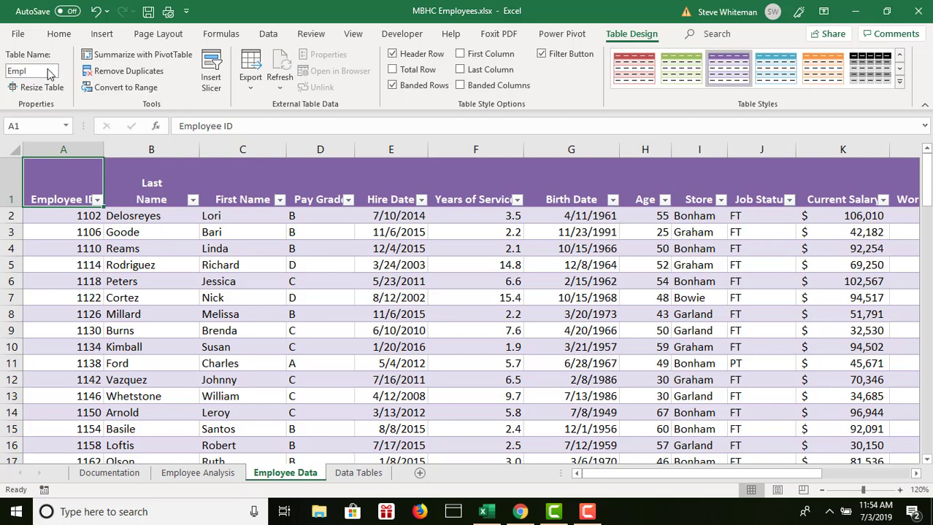
type("oyeeTbl")
key("Return")
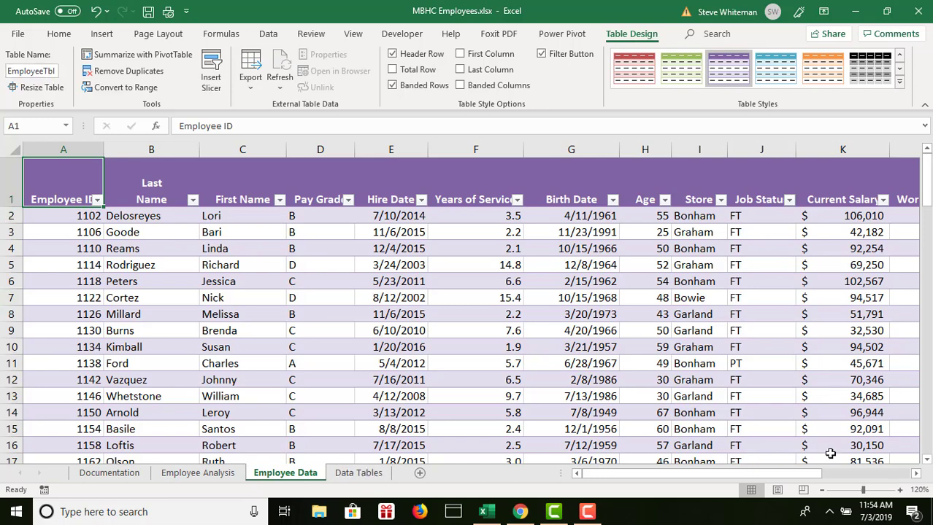
Step: Insert the IF function from the Logical category into cell L2 of the Work Anniversary column
left_click(916, 475)
left_click(916, 474)
left_click(916, 475)
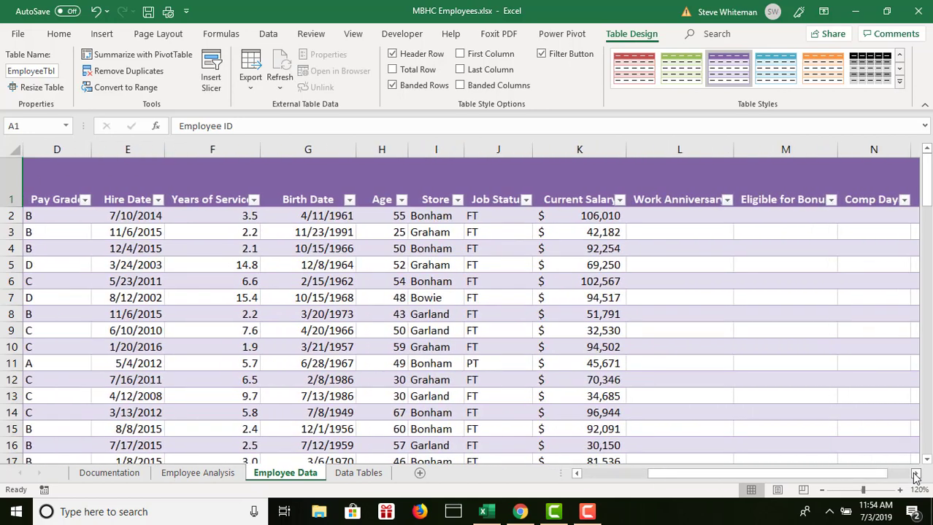
left_click(652, 214)
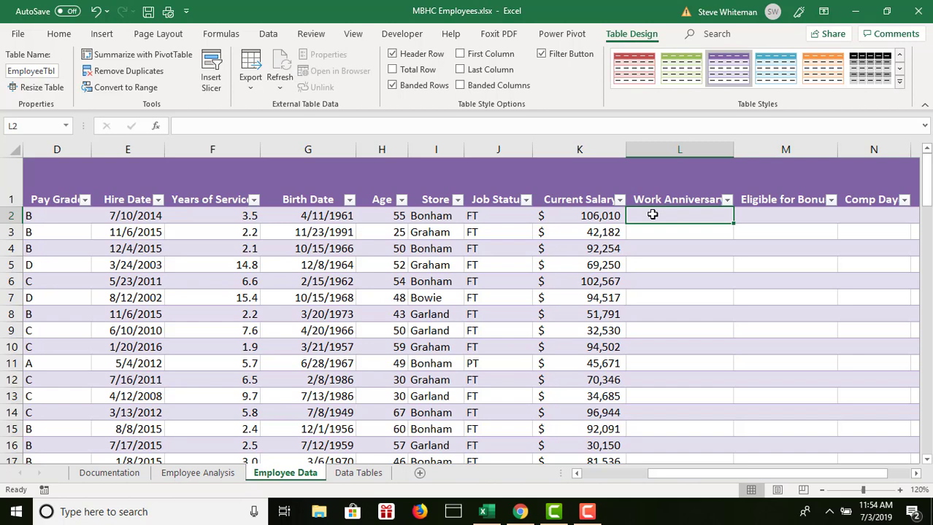
left_click(155, 128)
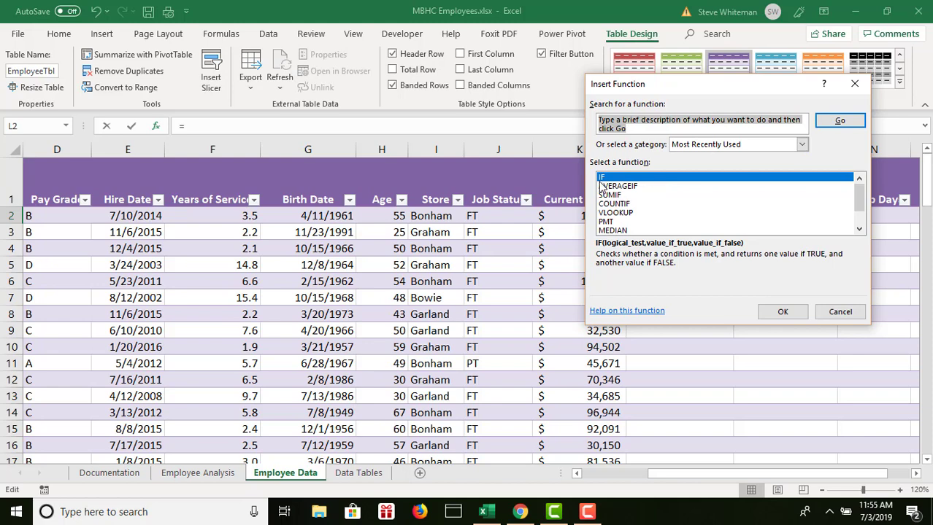
left_click(802, 149)
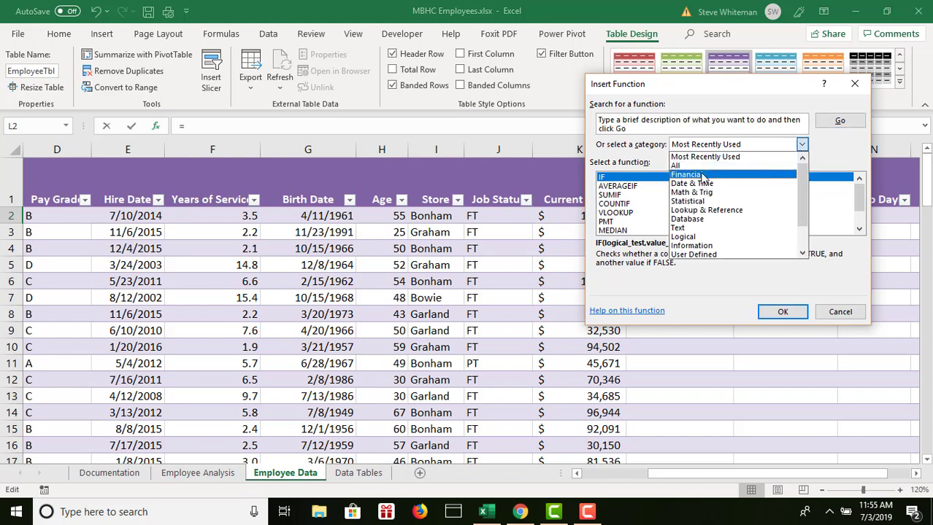
left_click(683, 236)
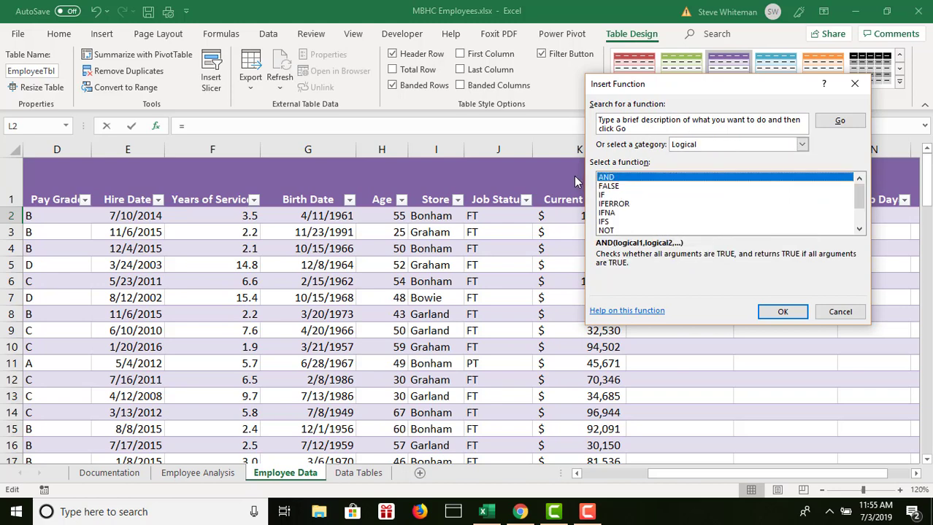
left_click(622, 195)
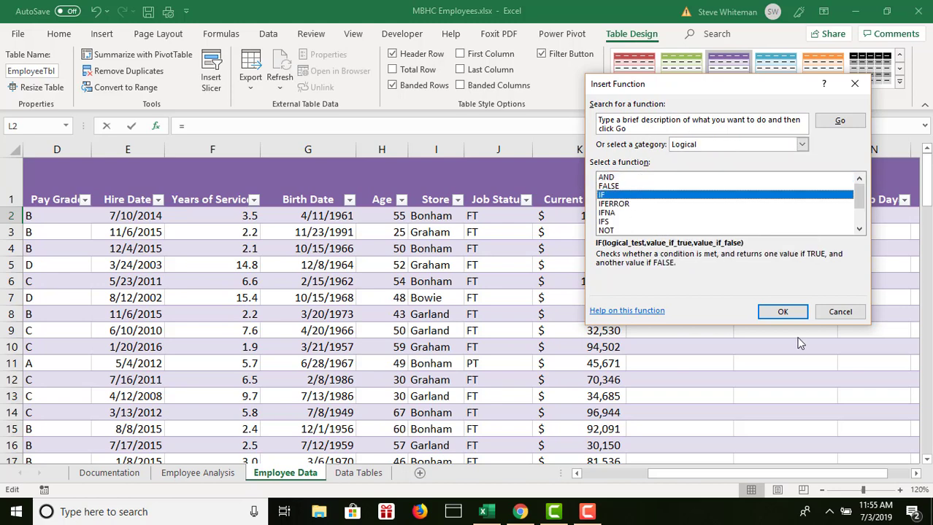
left_click(779, 312)
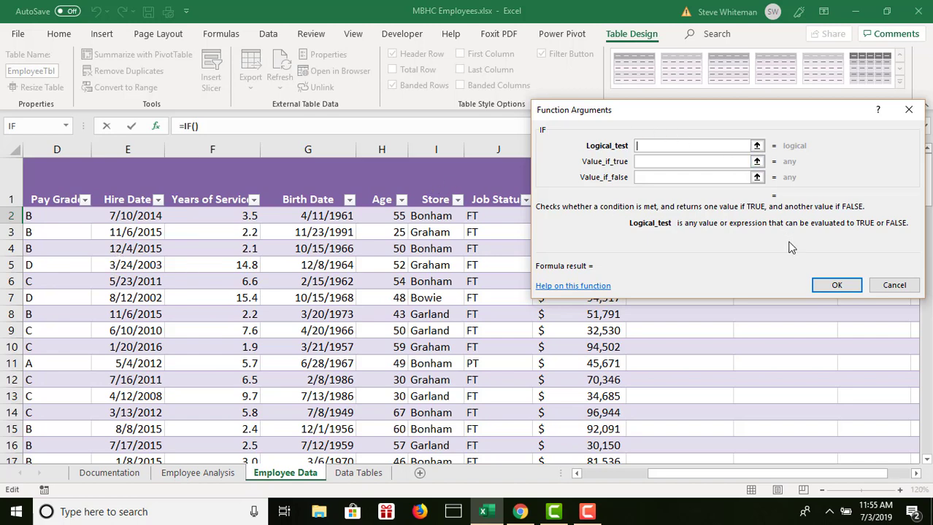
Step: Set the IF logical test to compare the month of the Hire Date with cell B4 on the Data Tables sheet: Month([@[Hire Date]])='Data Tables'!B4
type("Month")
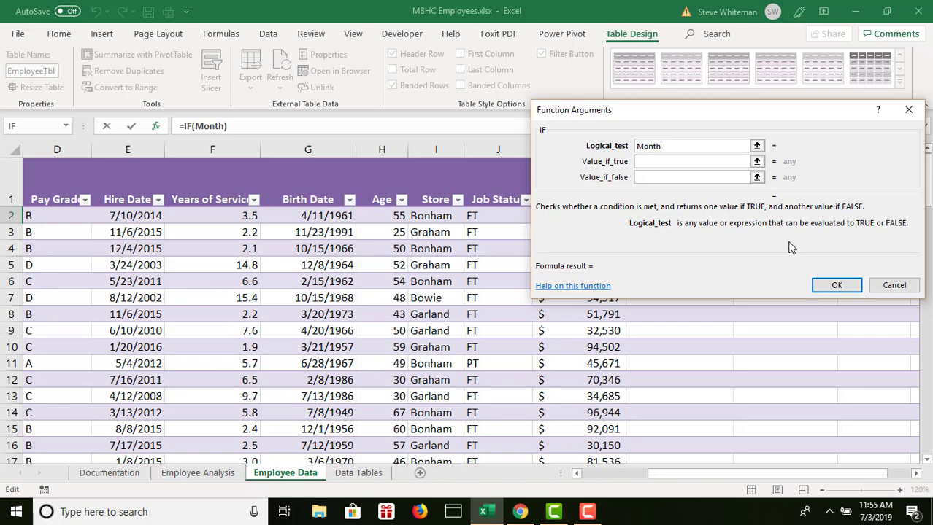
type("(")
left_click(132, 216)
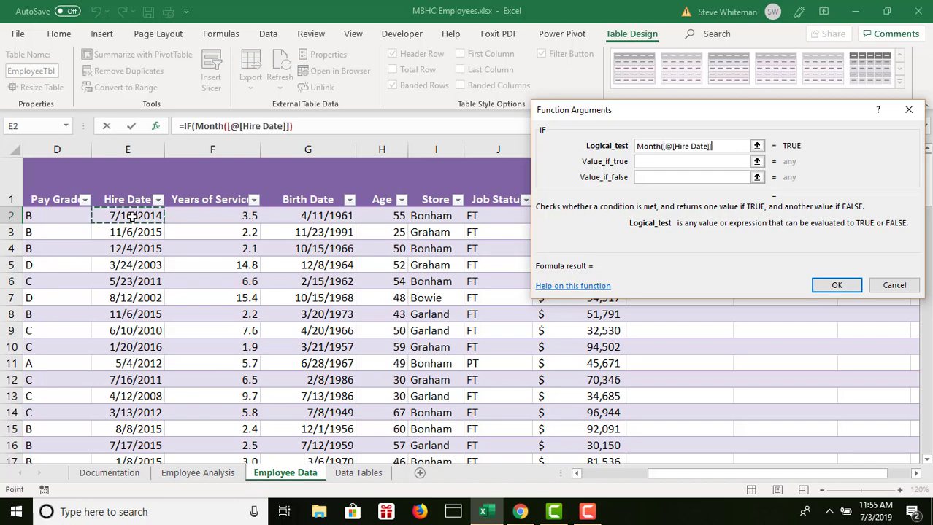
type(")")
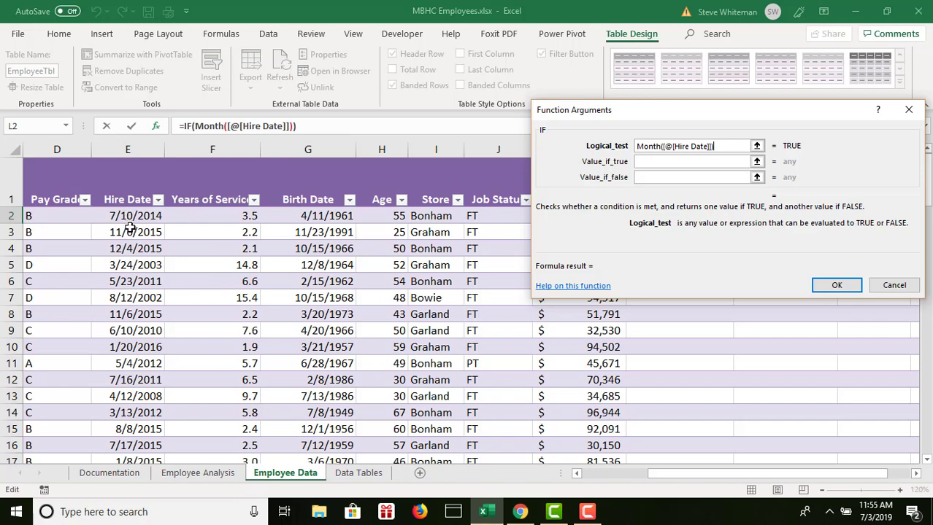
type("=")
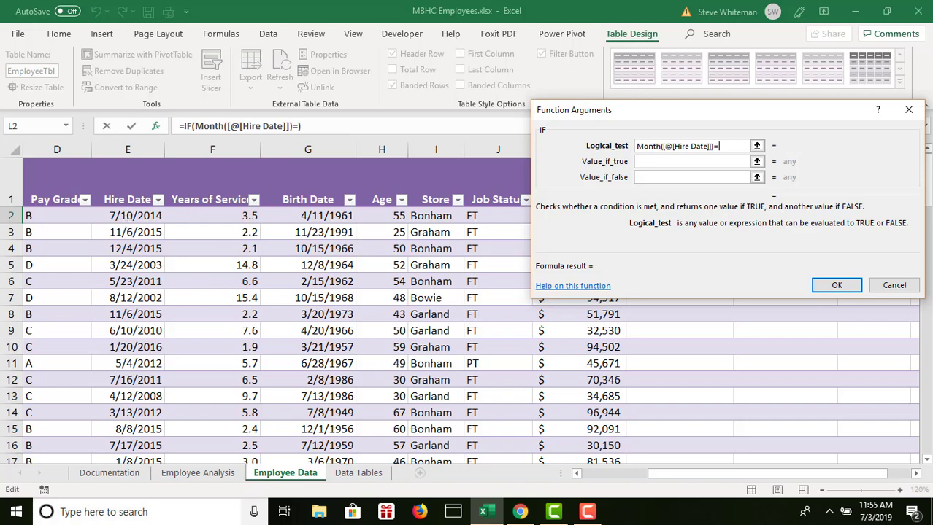
left_click(369, 474)
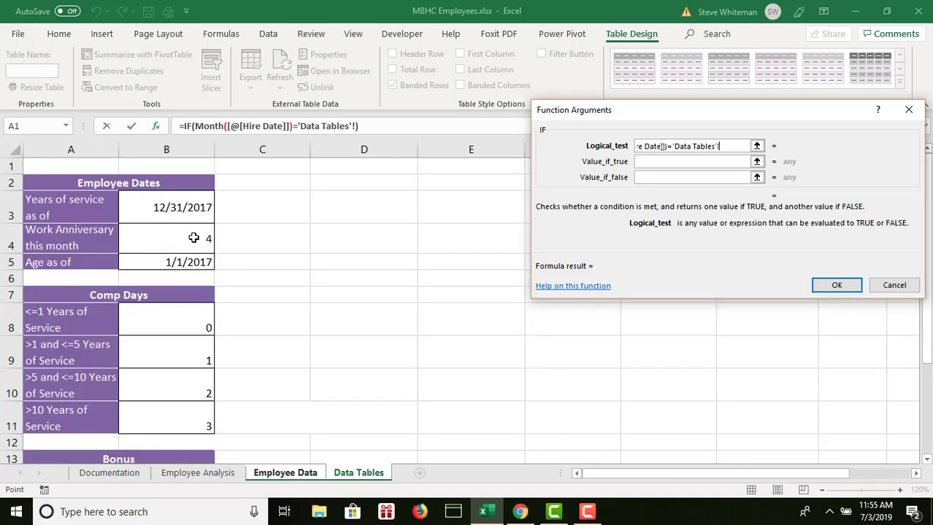
left_click(194, 238)
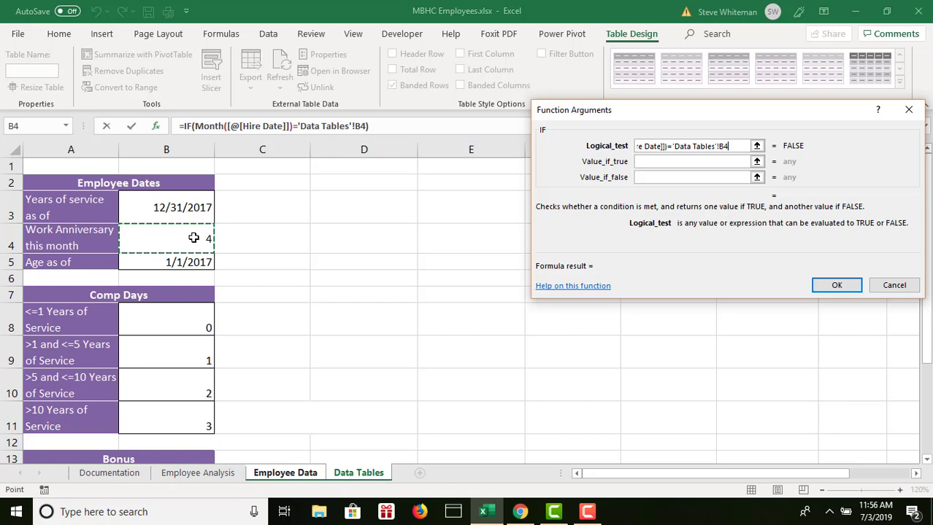
Step: Make the Data Tables cell reference in the logical test absolute as $B$4
left_click(720, 145)
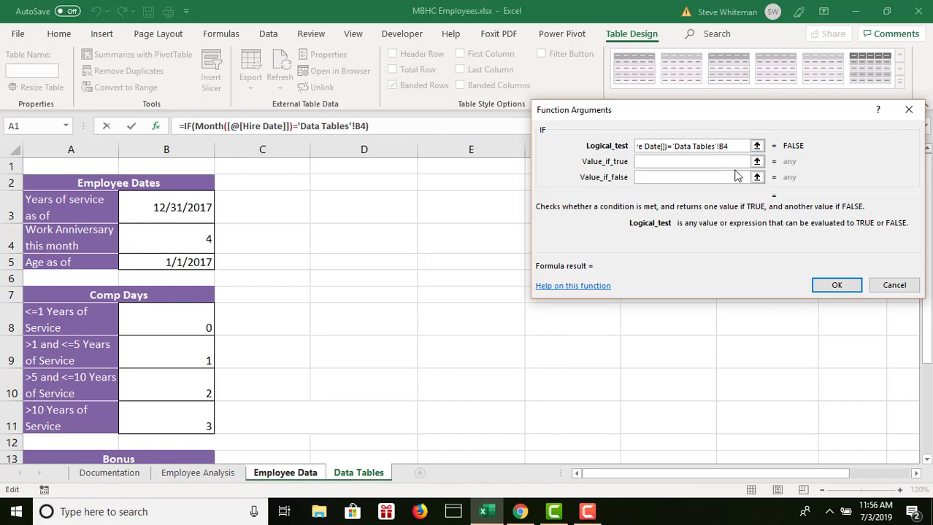
type("$")
key("Right")
type("$")
Step: Return "Yes" when the test is true and an empty string "" when false, complete the formula, and check the result in L13
left_click(681, 162)
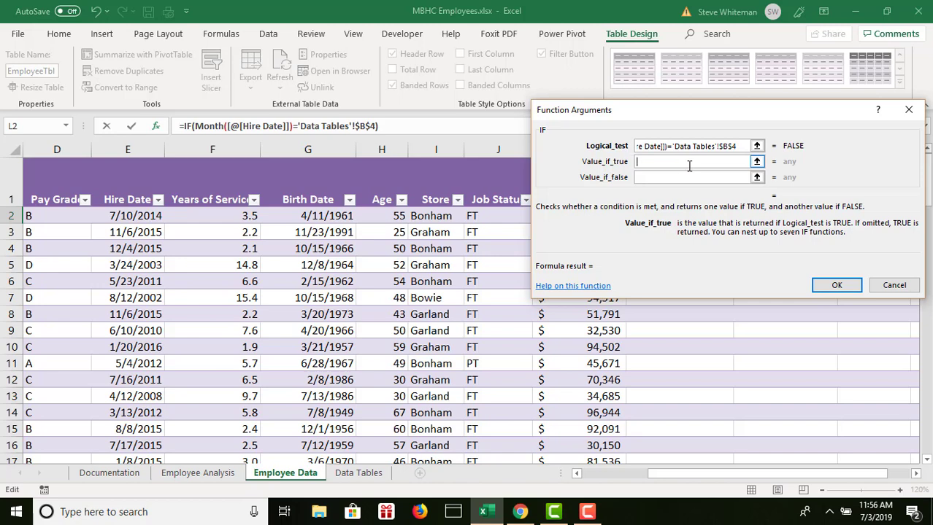
type("Yes")
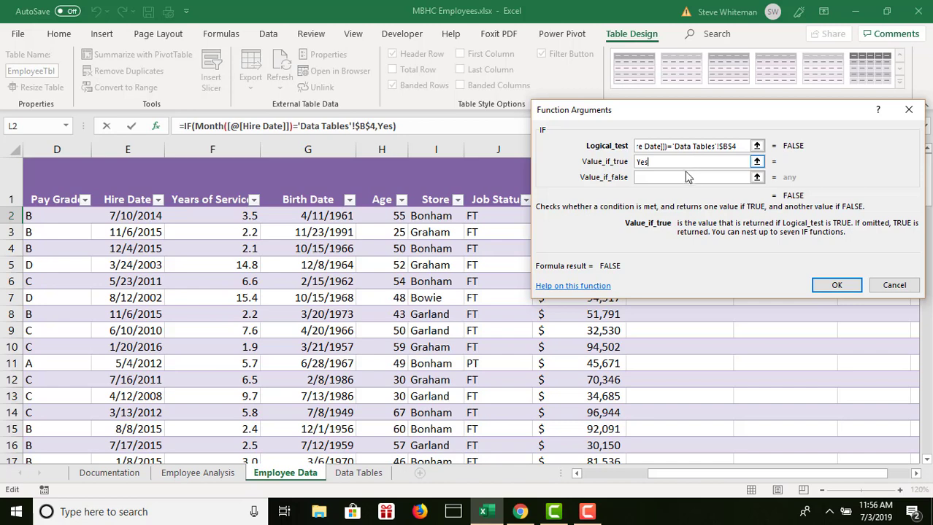
left_click(667, 181)
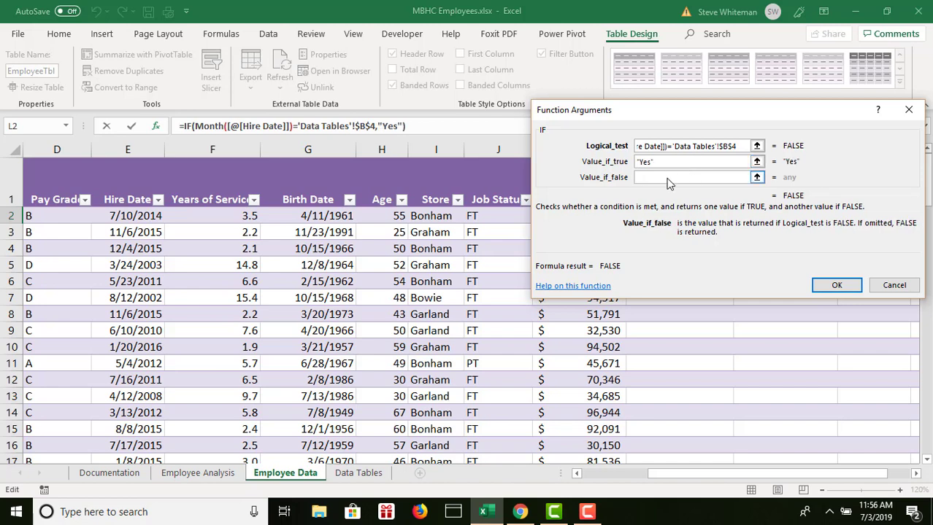
type("\"\"")
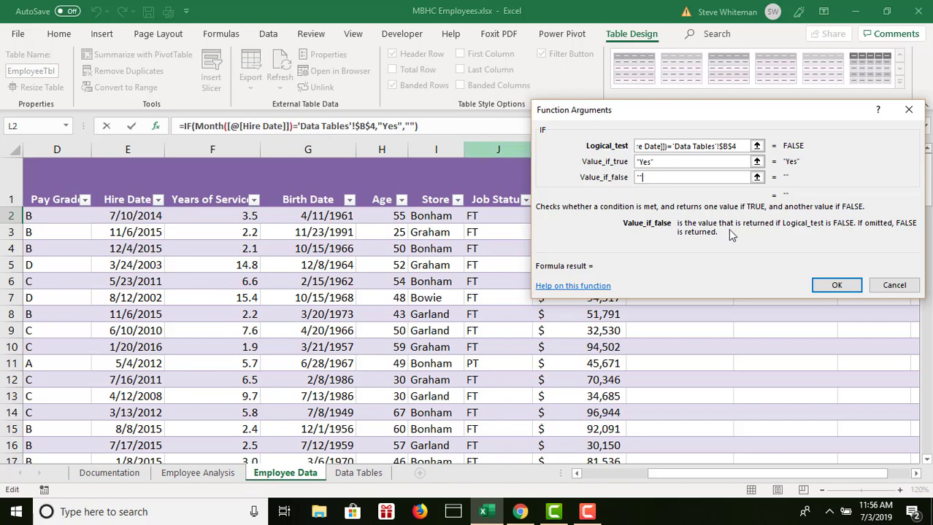
left_click(839, 285)
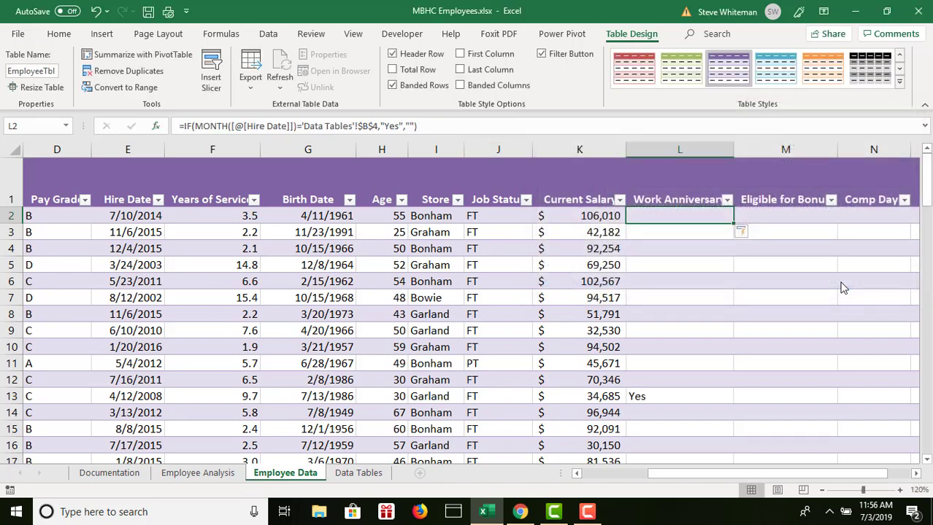
left_click(643, 395)
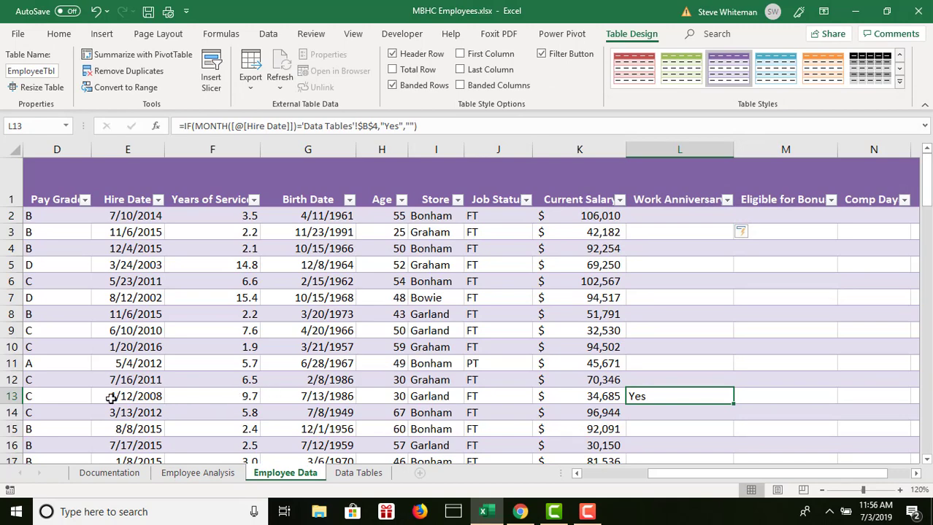
Step: Examine the Work Anniversary results down to the table's last row against the month in B4 on the Data Tables sheet, ending at L2
left_click(362, 474)
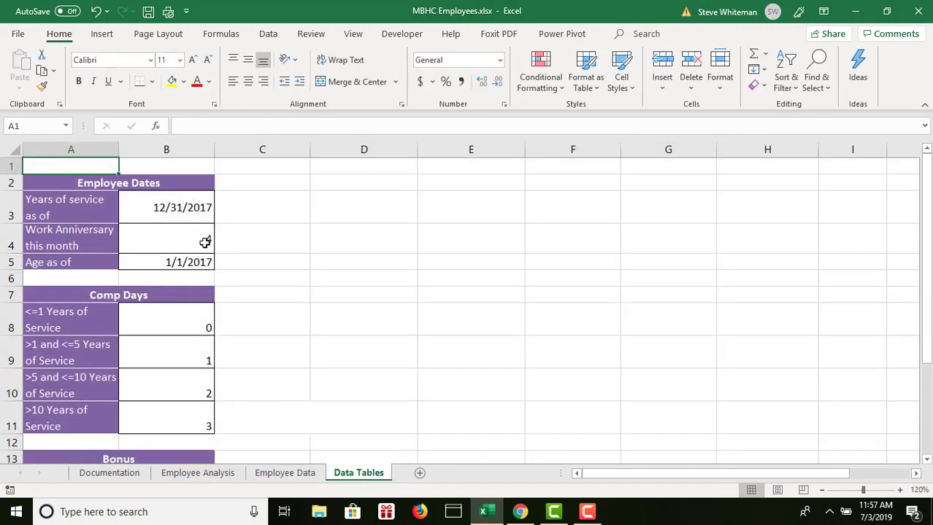
left_click(274, 474)
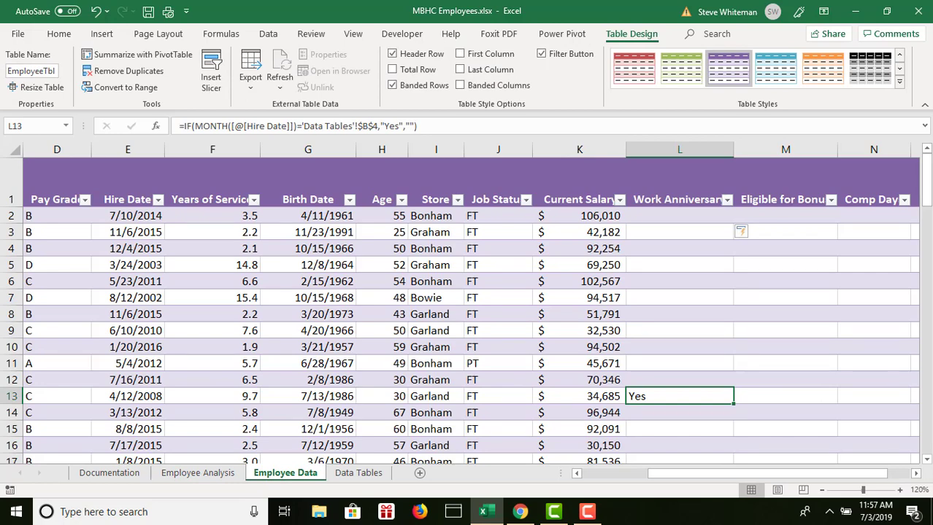
key("Down")
key("Down")
key("Down")
key("Down")
key("Down")
key("Down")
key("Down")
key("Down")
key("Down")
key("Down")
key("Down")
key("Down")
key("Down")
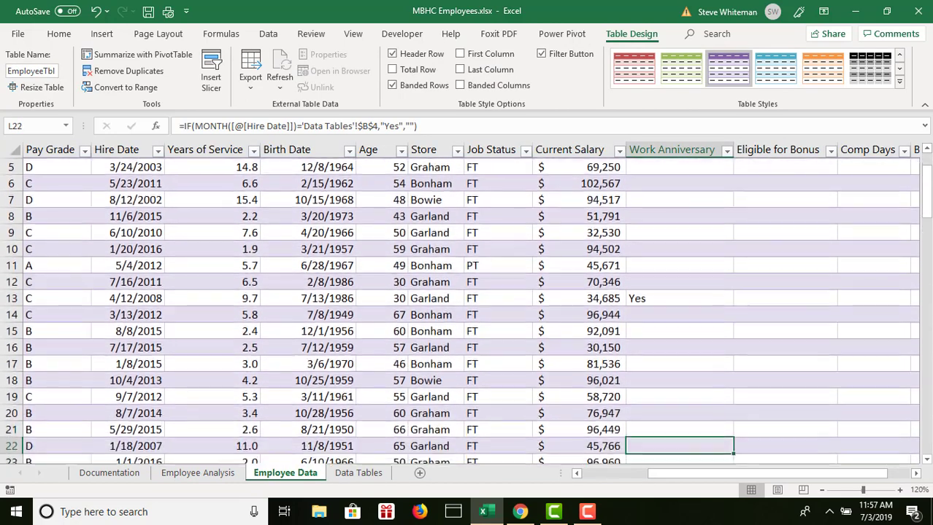
key("Up")
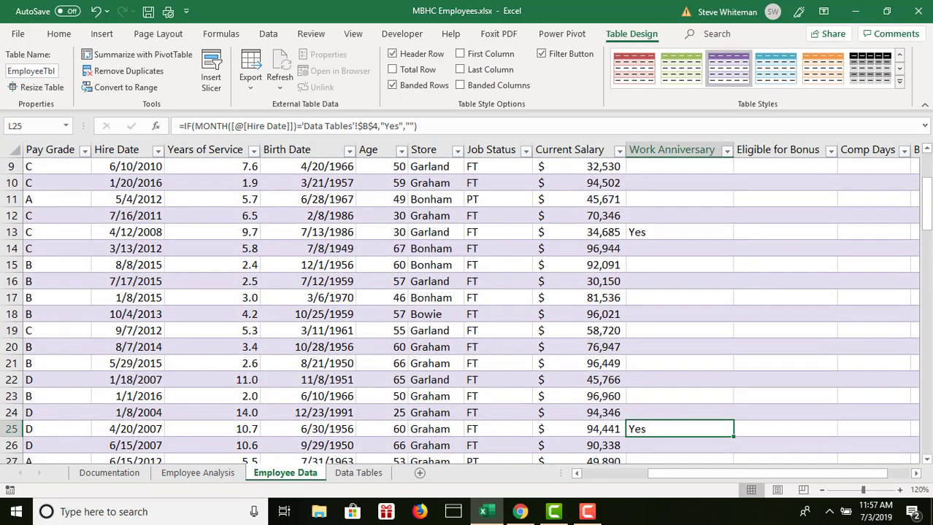
key("Down")
key("Down")
key("Down")
key("Down")
key("Down")
key("Down")
key("Down")
key("Down")
key("Down")
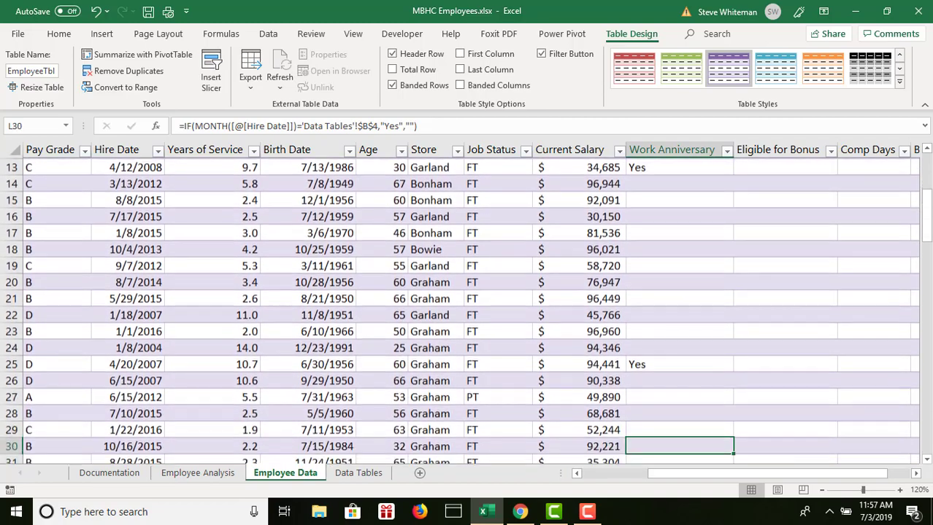
key("Down")
key("Down")
key("Down")
key("Down")
key("Down")
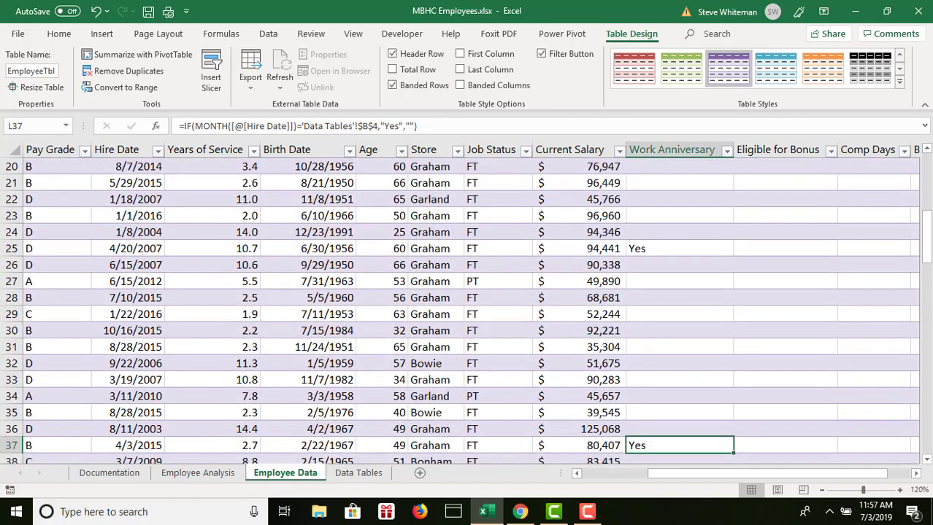
key("Down")
key("Down")
key("Down")
key("Down")
key("Down")
key("Down")
key("Down")
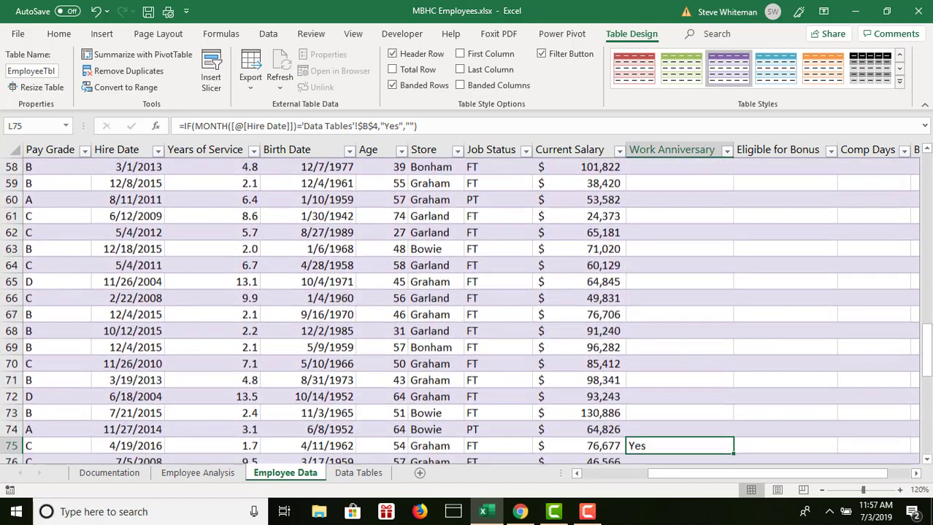
key("Down")
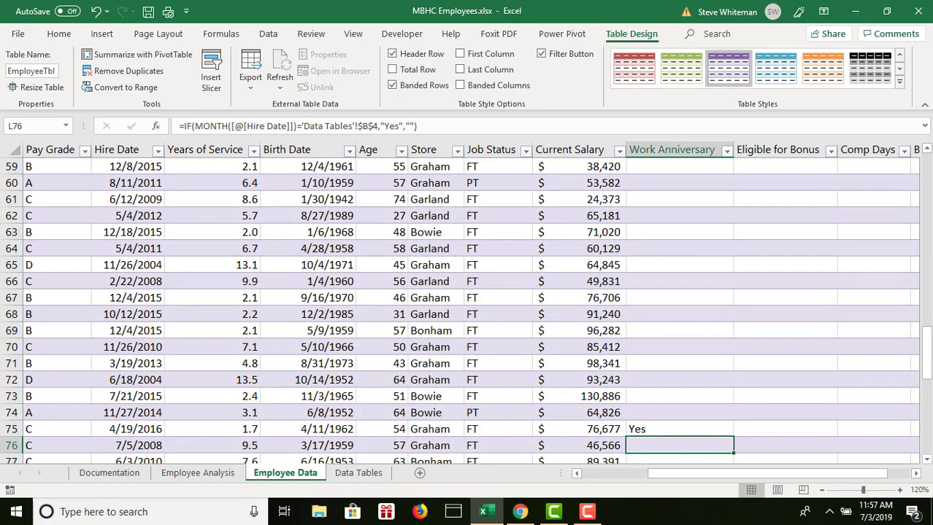
key("Down")
key("Down")
key("Down")
key("Down")
key("Down")
key("Down")
key("Down")
key("Down")
key("Down")
key("Down")
key("Down")
key("Down")
key("Down")
key("Down")
key("Down")
key("Down")
key("Down")
key("Down")
key("Down")
key("Down")
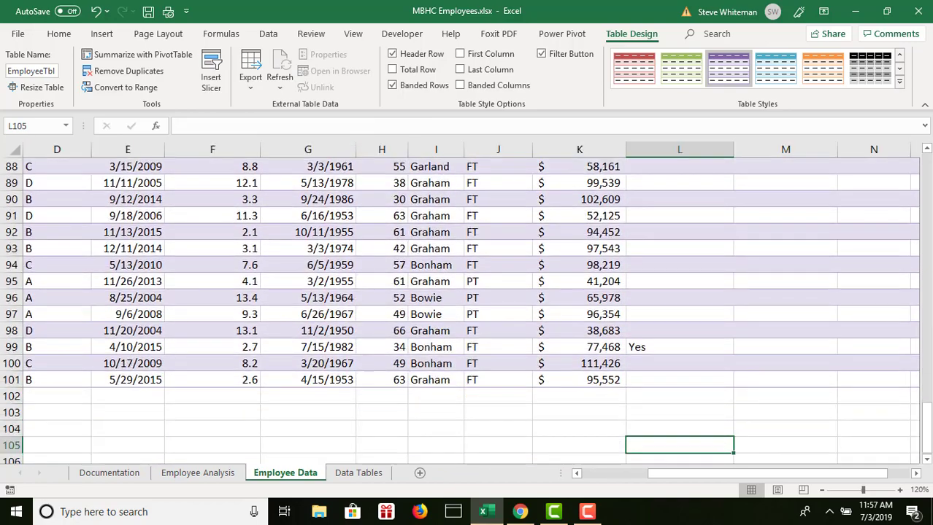
key("Down")
key("Down")
key("Down")
key("Down")
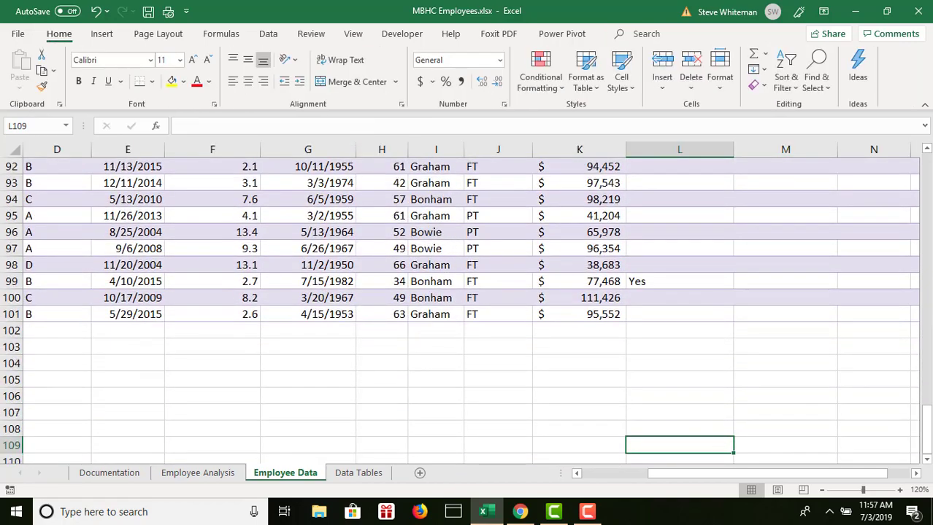
key("Up")
key("Up")
key("Up")
key("Up")
key("Up")
key("Up")
key("Up")
key("Up")
key("Up")
key("Up")
key("Up")
key("Up")
key("Up")
key("Up")
key("Up")
key("Up")
key("Up")
key("Up")
key("Up")
key("Up")
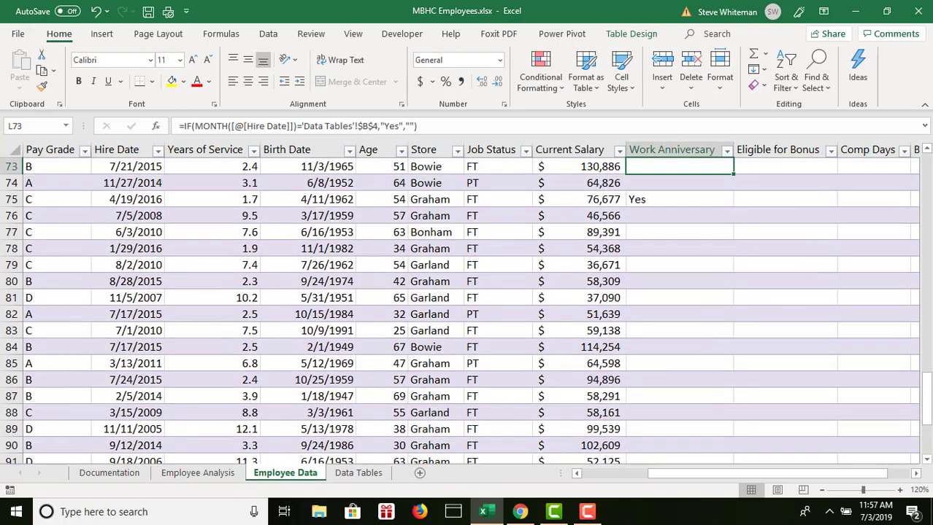
key("Up")
key("Up")
key("Up")
key("Up")
key("Up")
key("Up")
key("Up")
key("Up")
key("Up")
key("Up")
key("Up")
key("Up")
key("Up")
key("Up")
key("Up")
key("Up")
key("Up")
key("Up")
key("Up")
key("Up")
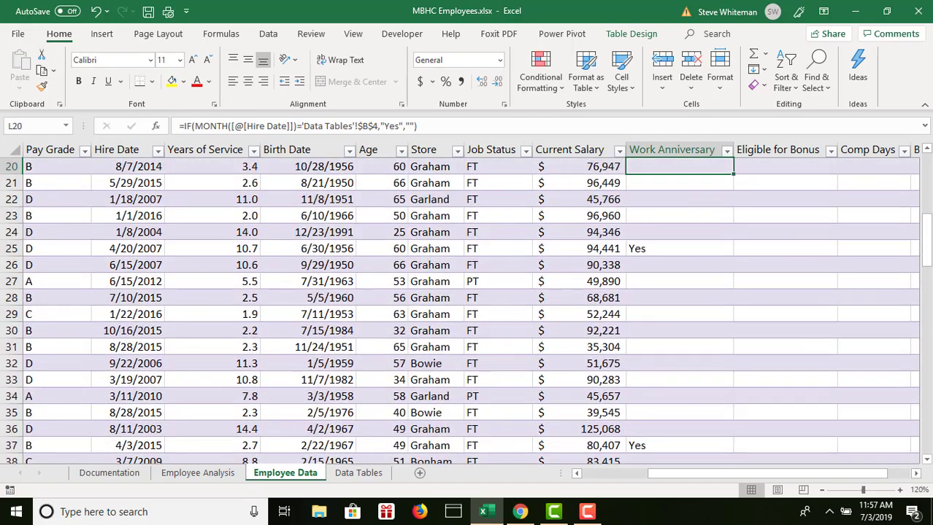
key("Up")
key("Up")
key("Up")
key("Up")
key("Up")
key("Up")
key("Up")
key("Up")
key("Up")
key("Up")
key("Up")
key("Up")
key("Up")
key("Up")
key("Up")
key("Up")
key("Up")
key("Up")
key("Up")
key("Down")
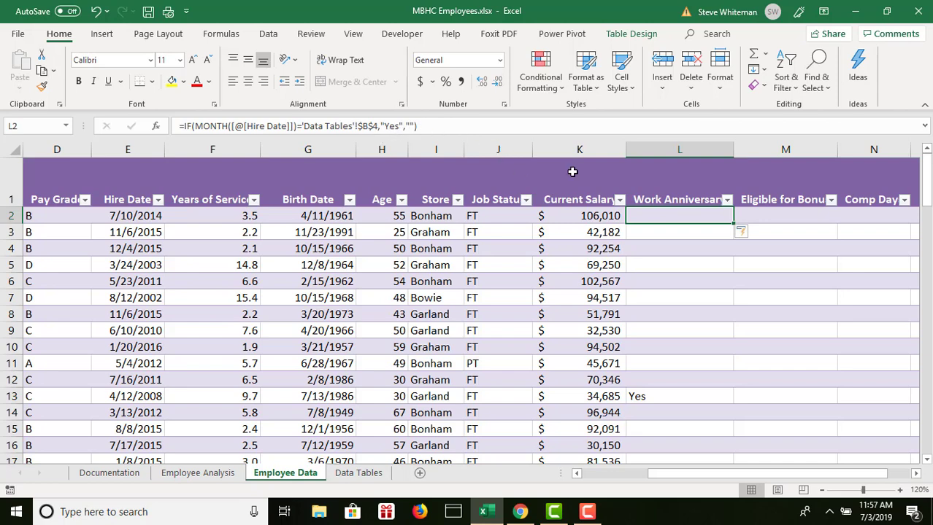
Step: Start an IF formula in M2 of Eligible for Bonus with the logical test OR([@[Pay Grade]]="D",[@[Job Status]]="PT")
left_click(793, 219)
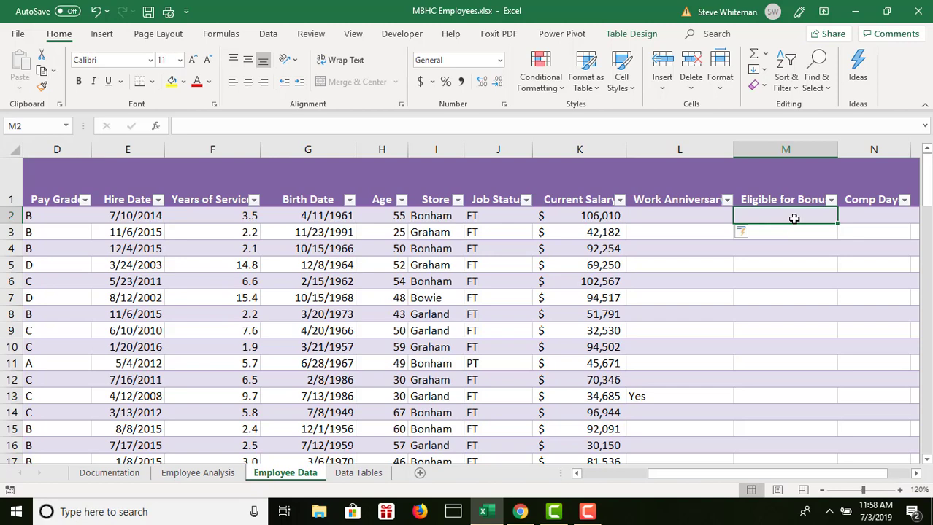
type("=")
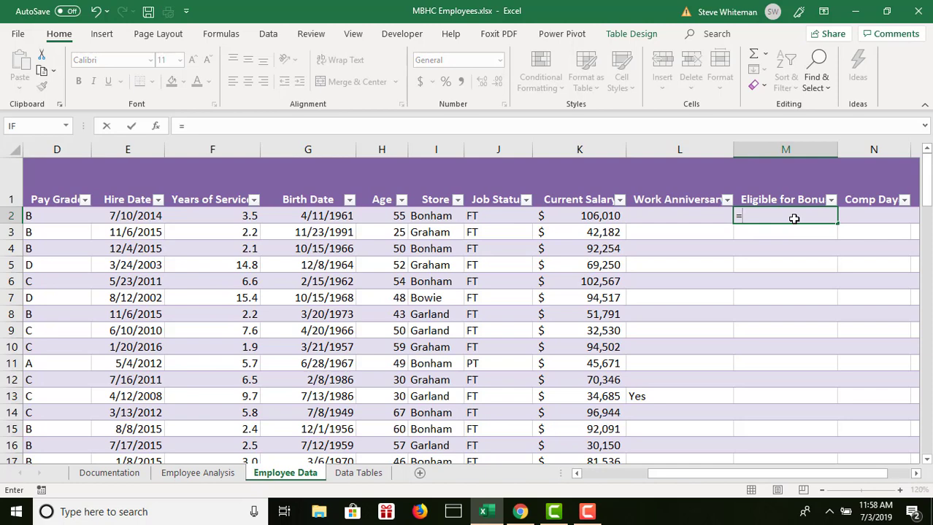
type("if")
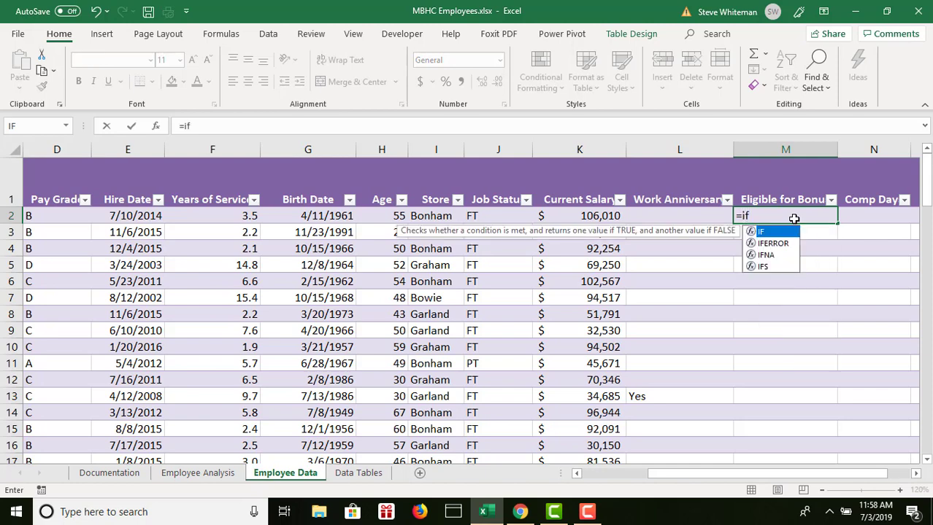
type("(OR")
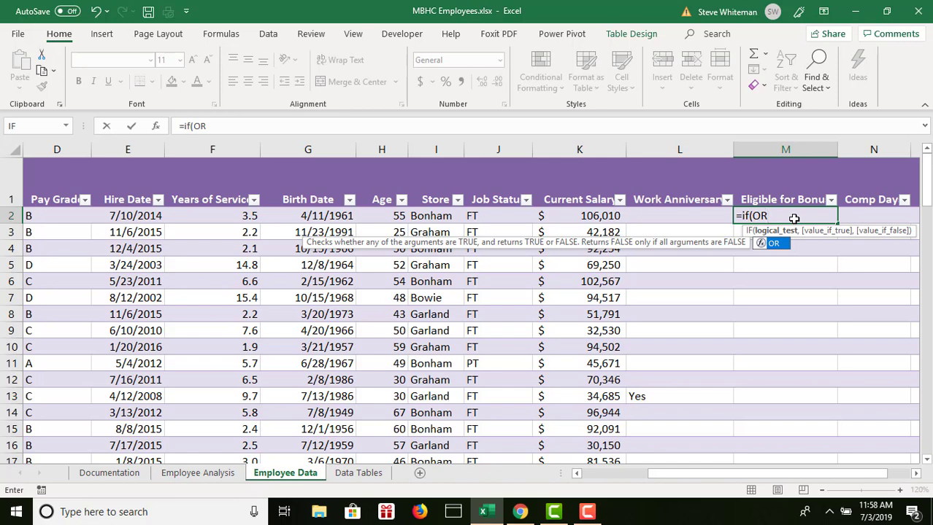
type("(")
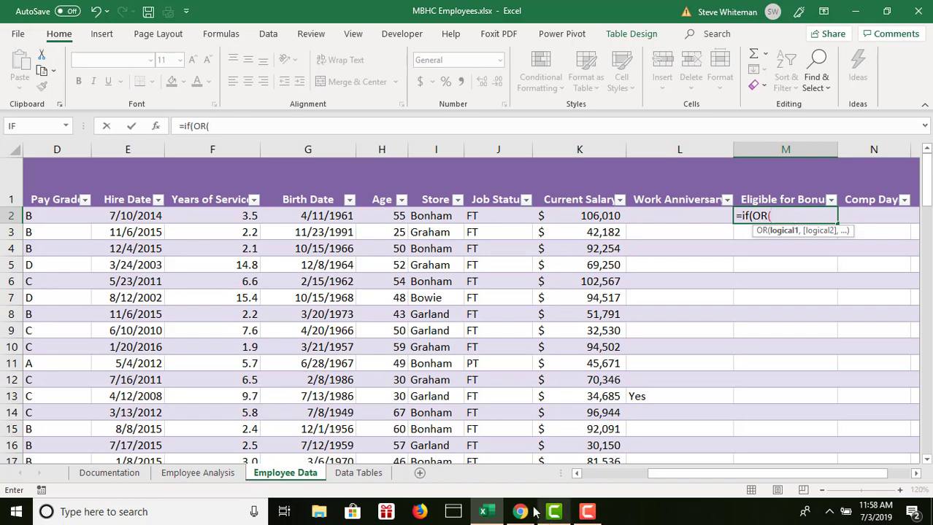
left_click(49, 218)
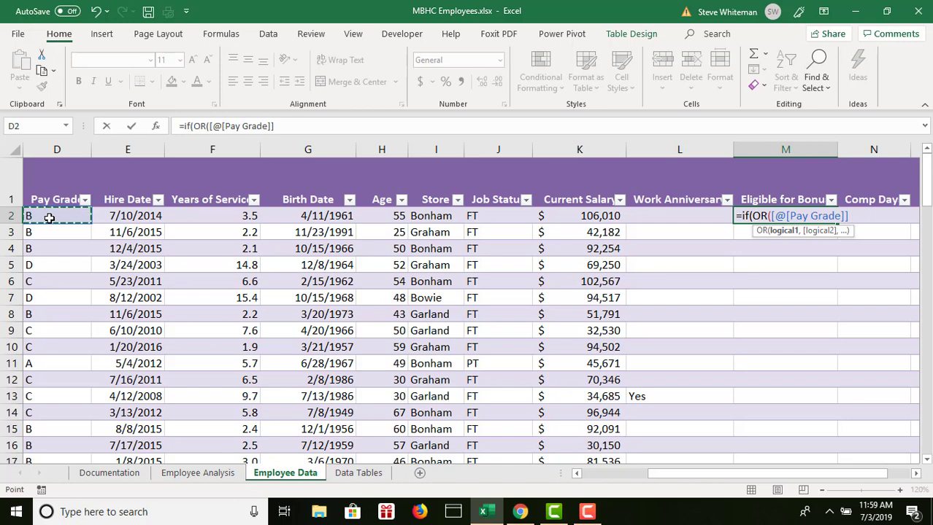
type("=\"")
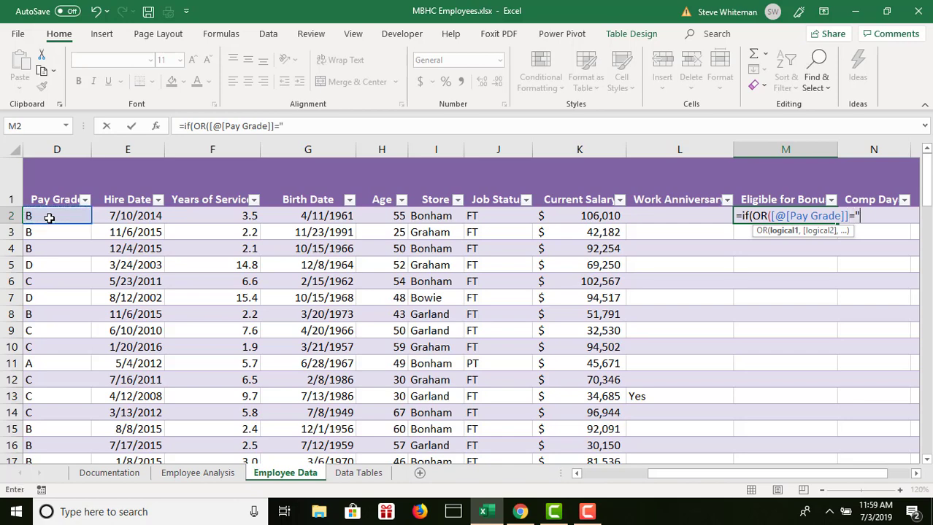
type("D\",")
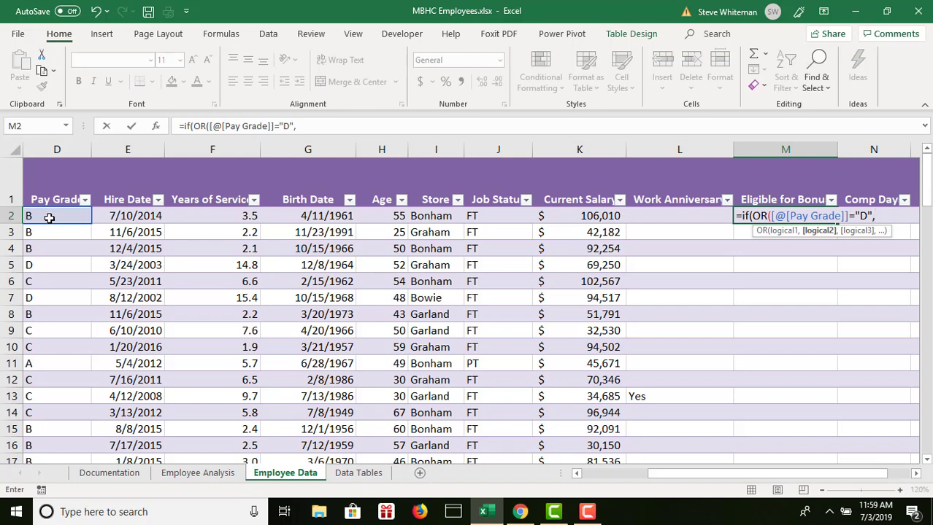
left_click(481, 216)
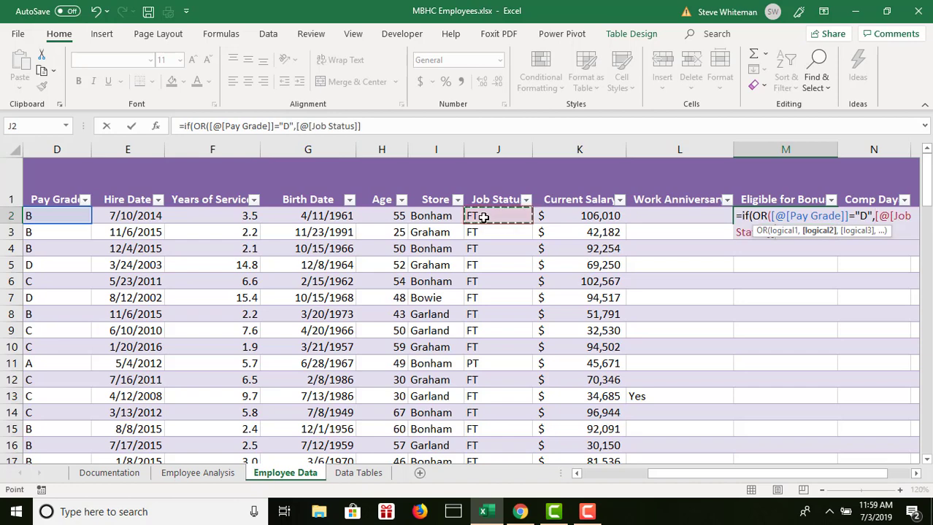
type("=")
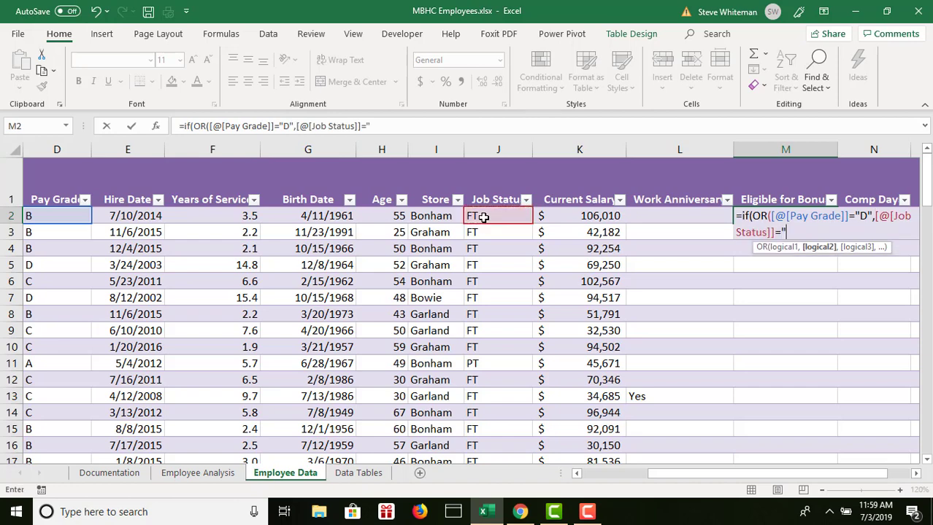
type("\"PT\")")
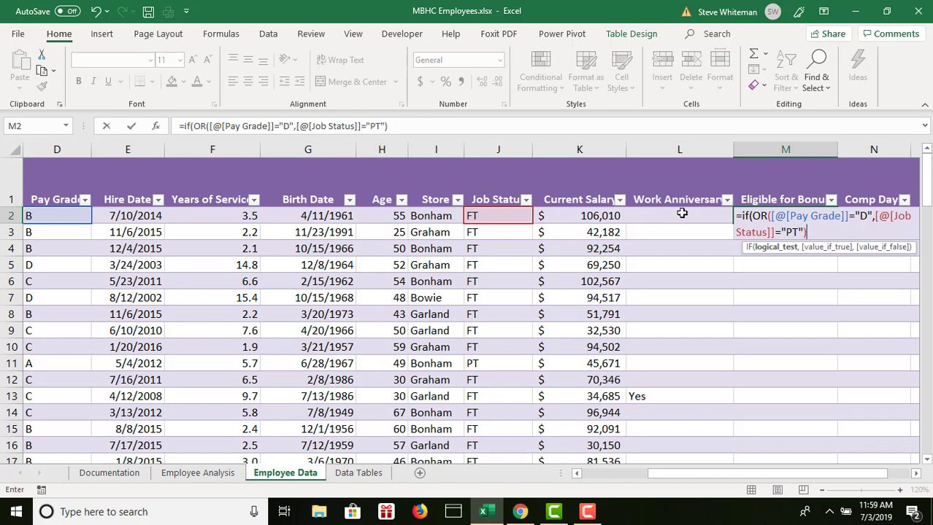
Step: Return "No" when the OR test is true and an empty string "" when false, and complete the Eligible for Bonus formula
type(",")
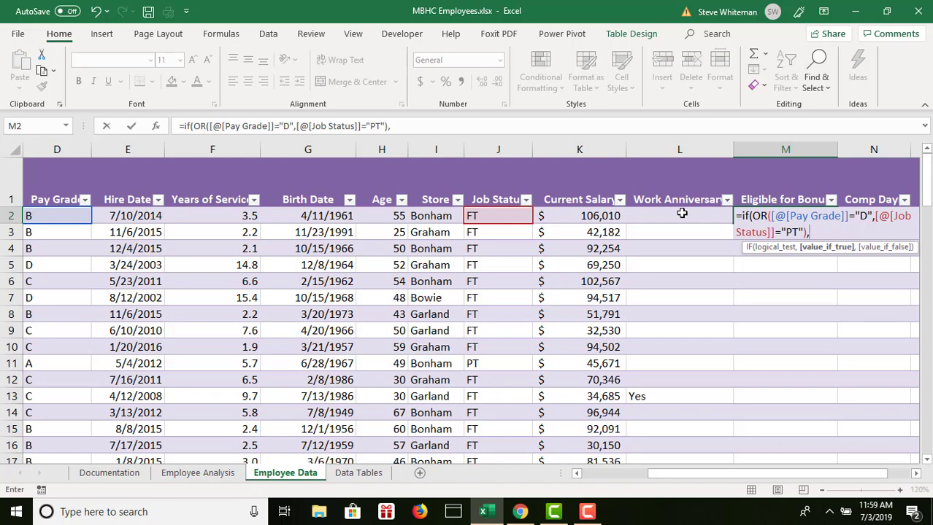
type("N")
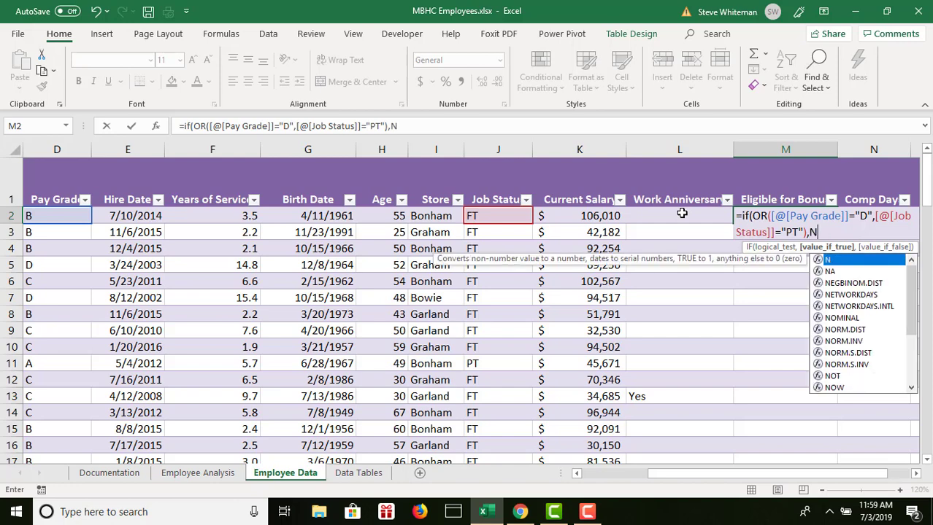
key("BackSpace")
type("\"No\"")
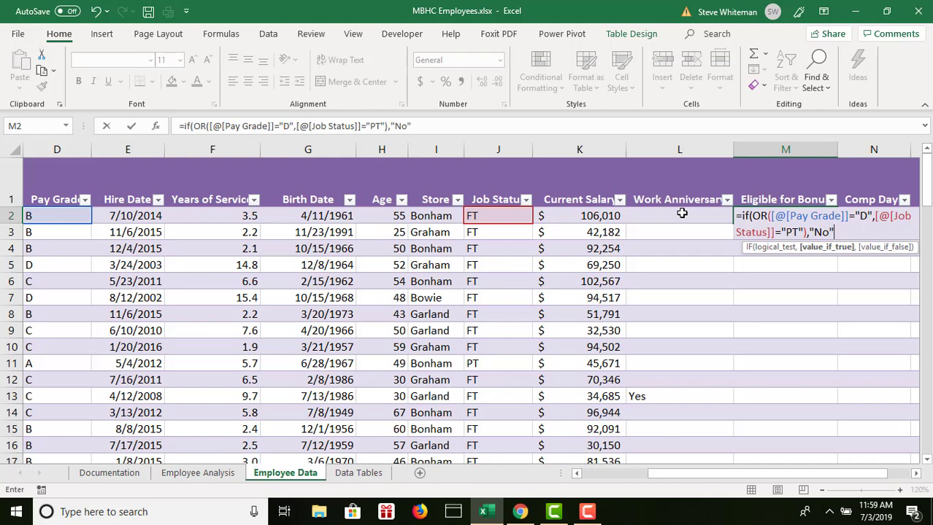
type(",\"\"")
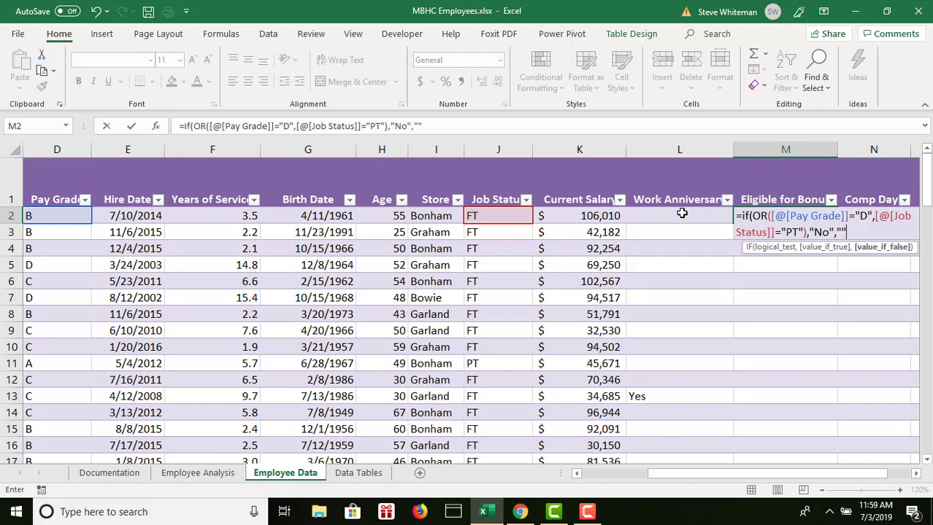
type(")")
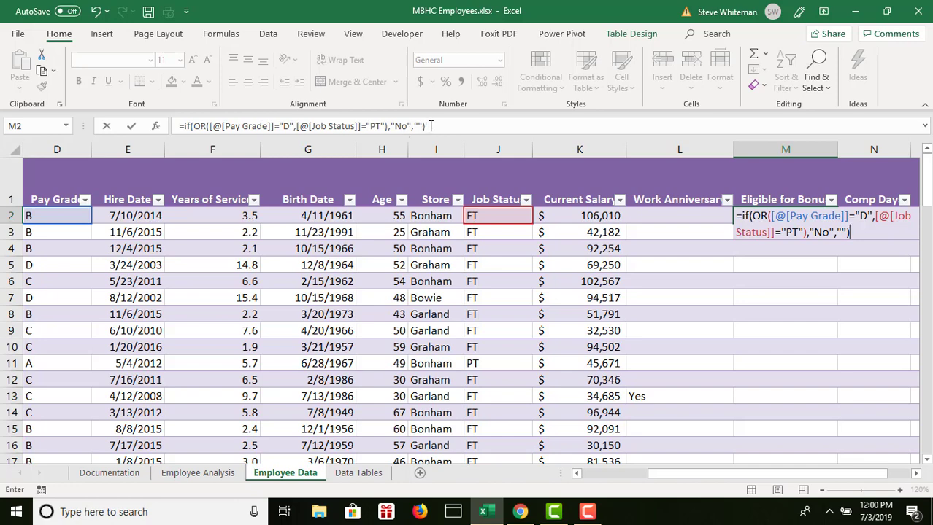
key("Return")
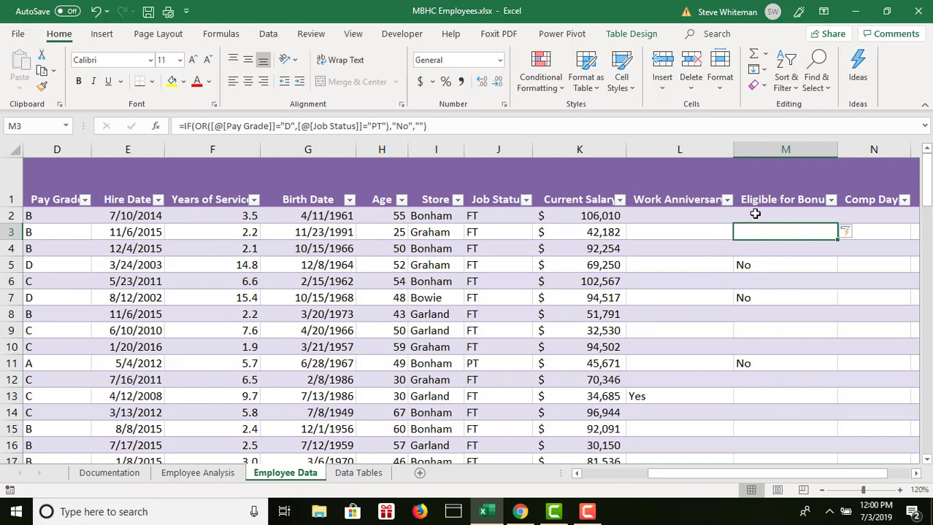
Step: Select N2, the first data cell of the Comp Days column on the Employee Data sheet
left_click(916, 474)
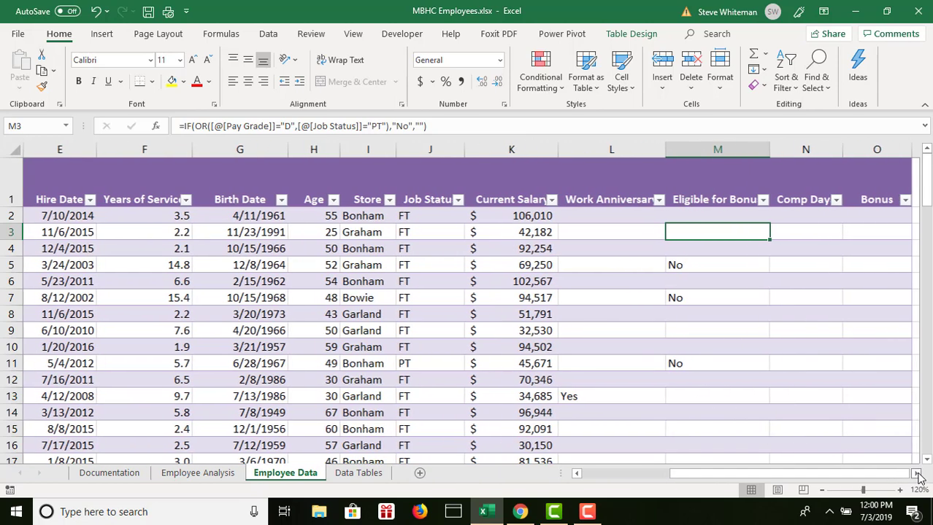
left_click(917, 474)
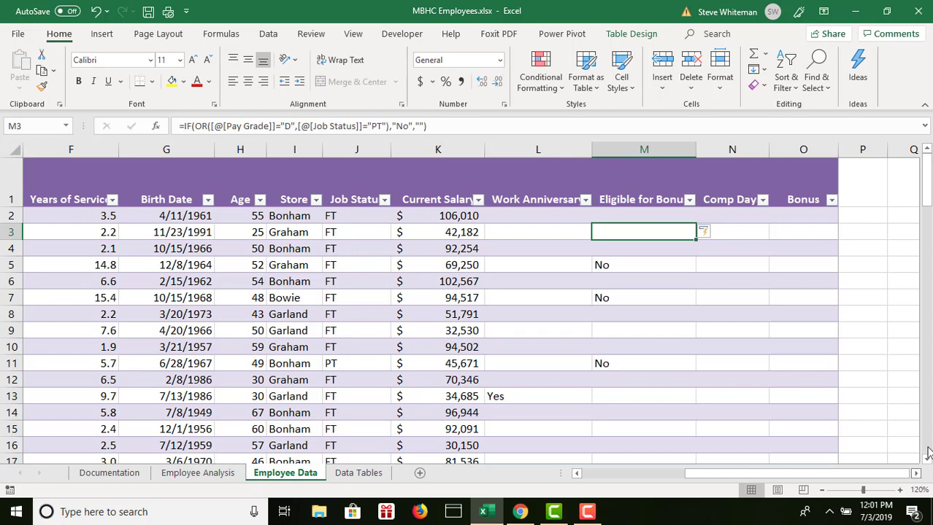
left_click(721, 218)
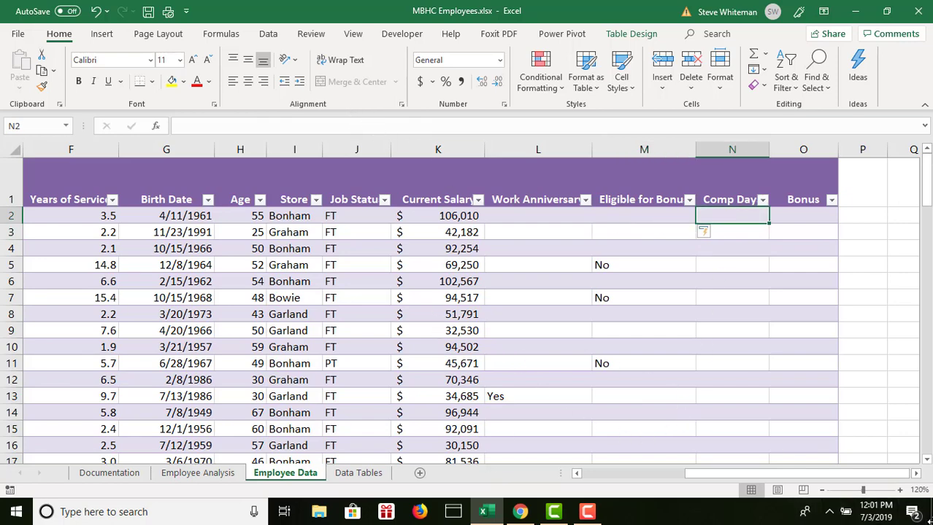
type("=if")
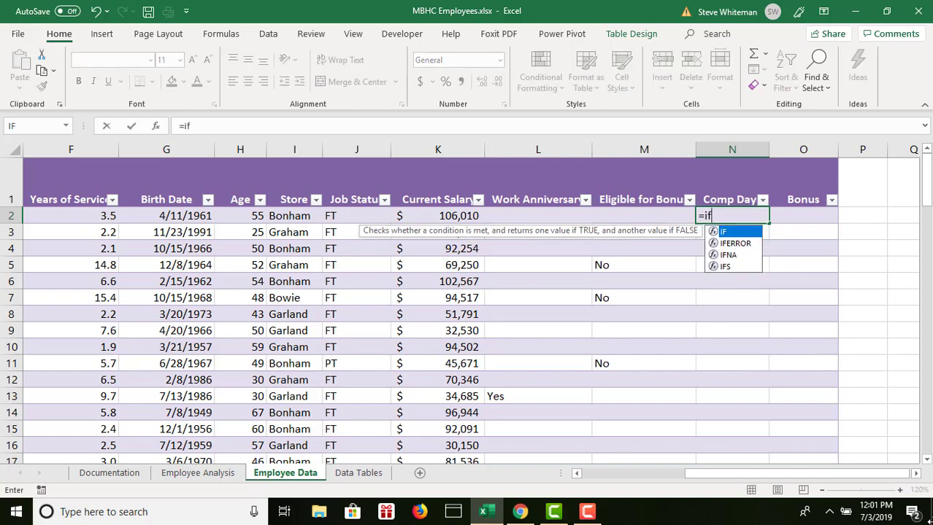
type("(")
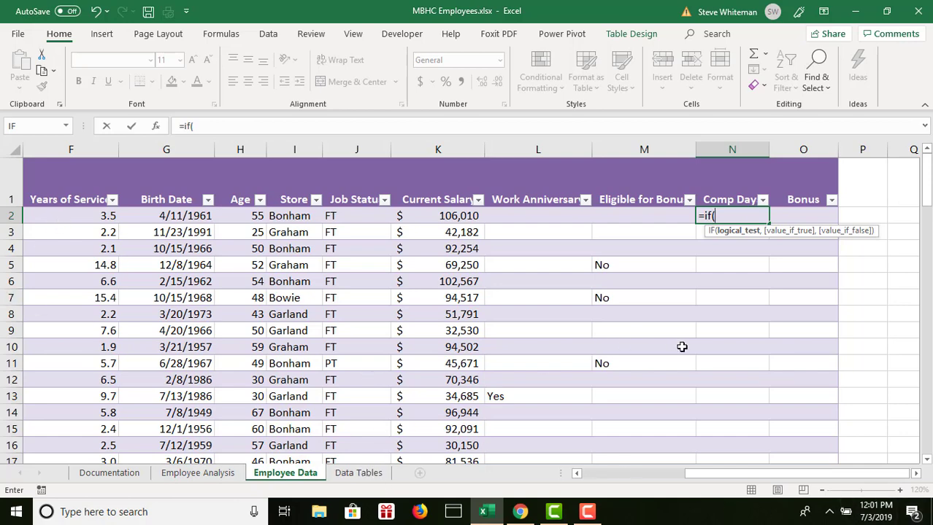
key("Escape")
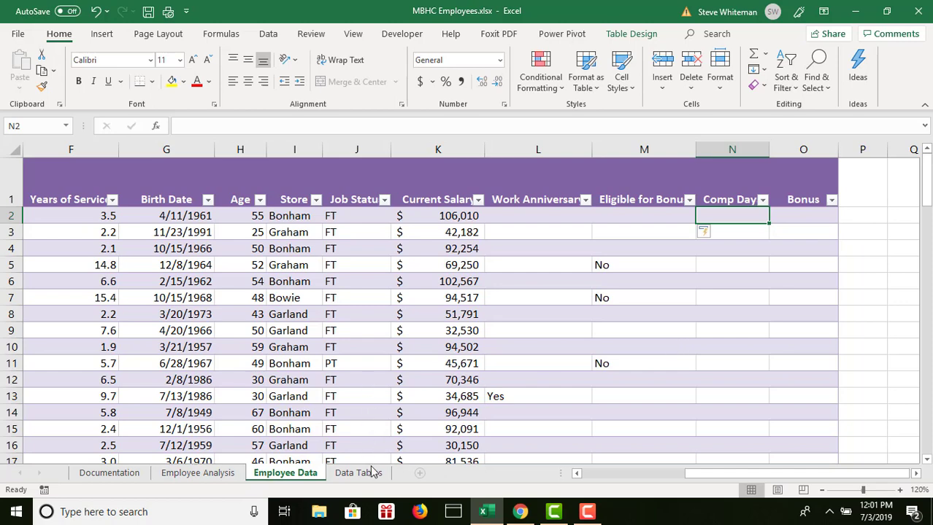
Step: Examine the Comp Days tiers by years of service on the Data Tables sheet, including B11 and B10
left_click(358, 473)
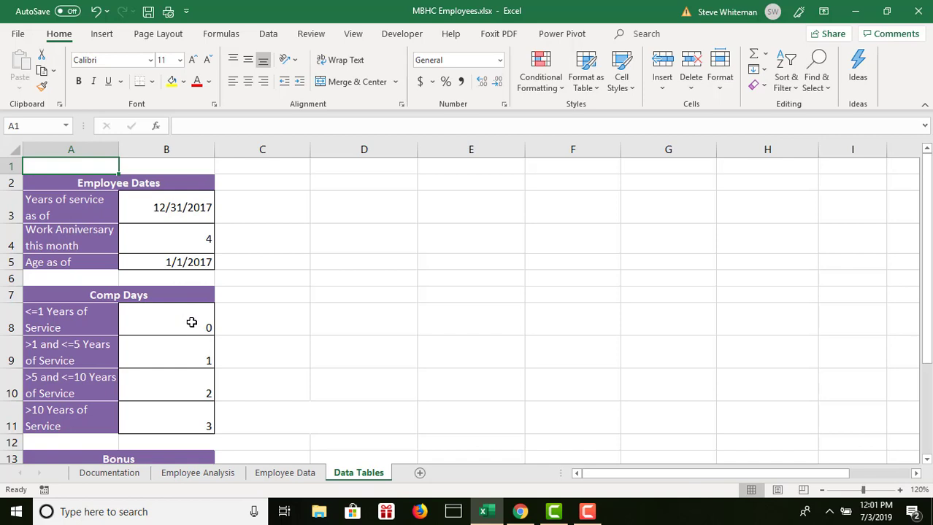
left_click(184, 418)
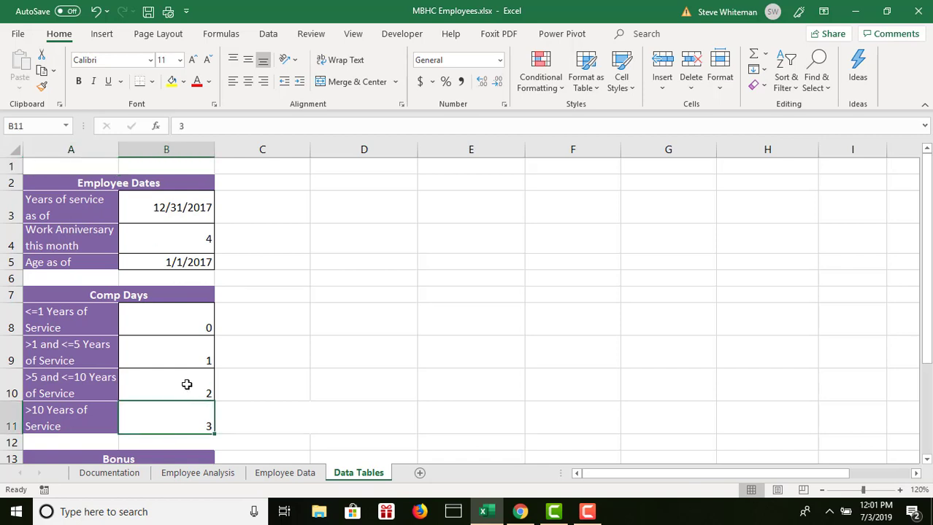
left_click(186, 386)
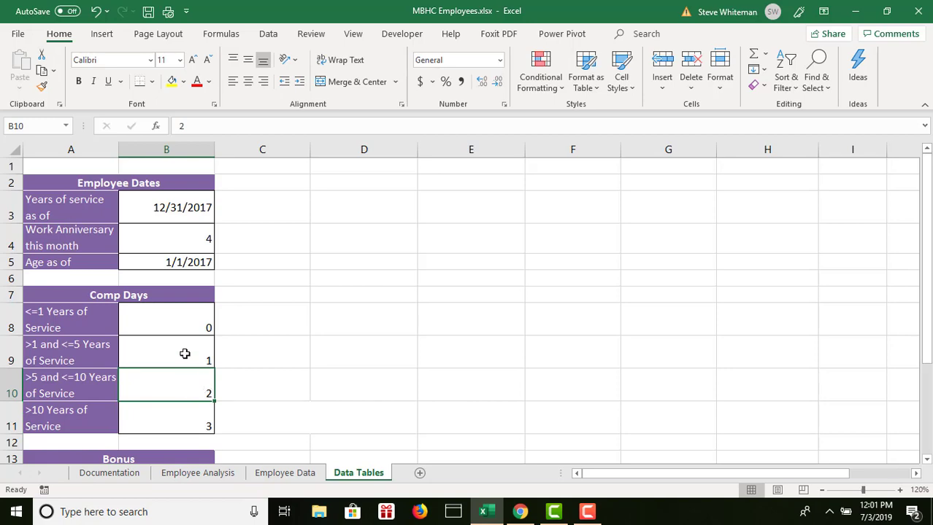
Step: Start an IF formula in N2 on Employee Data that tests [@[Years of Service]]>10 and returns 'Data Tables'!B11 when true
left_click(307, 475)
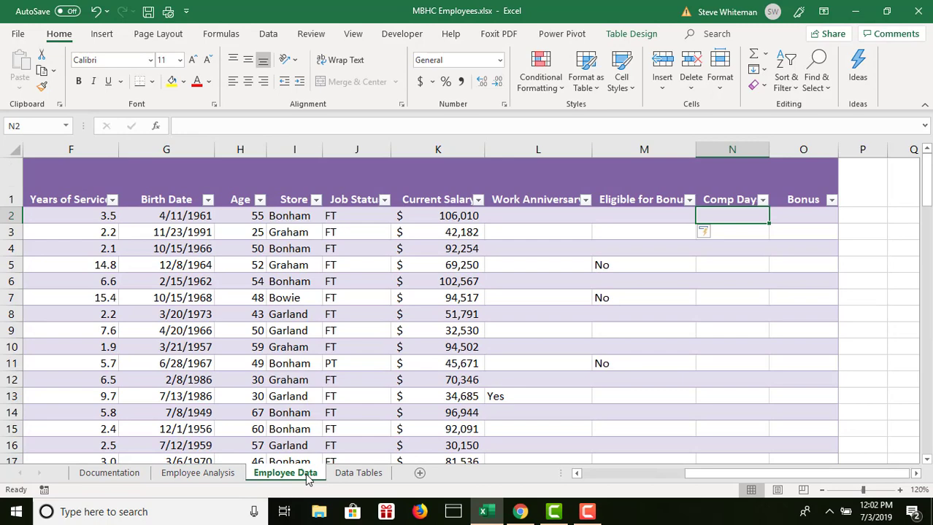
type("=")
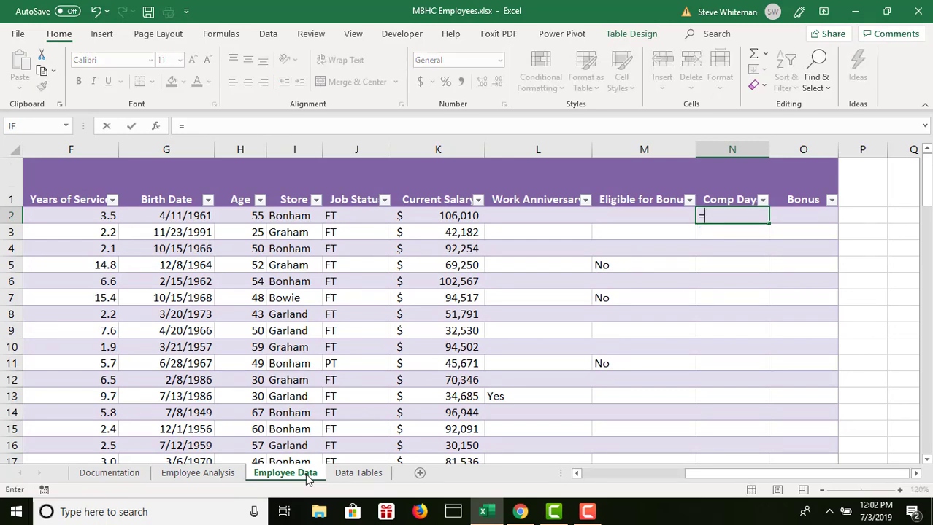
type("if(")
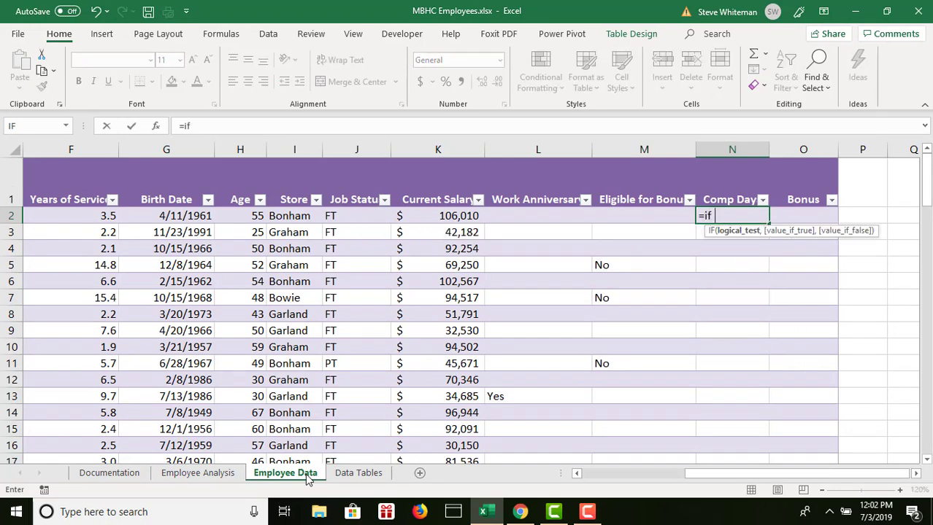
left_click(89, 216)
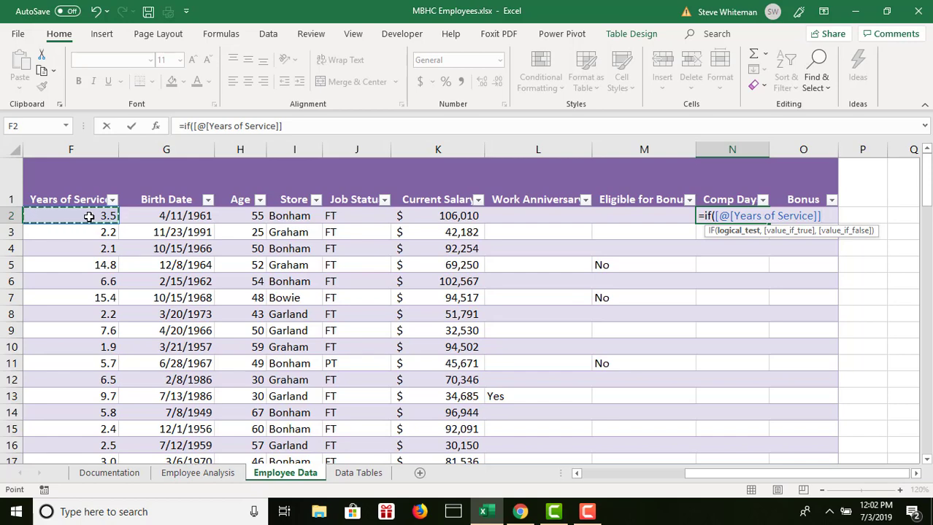
type(">")
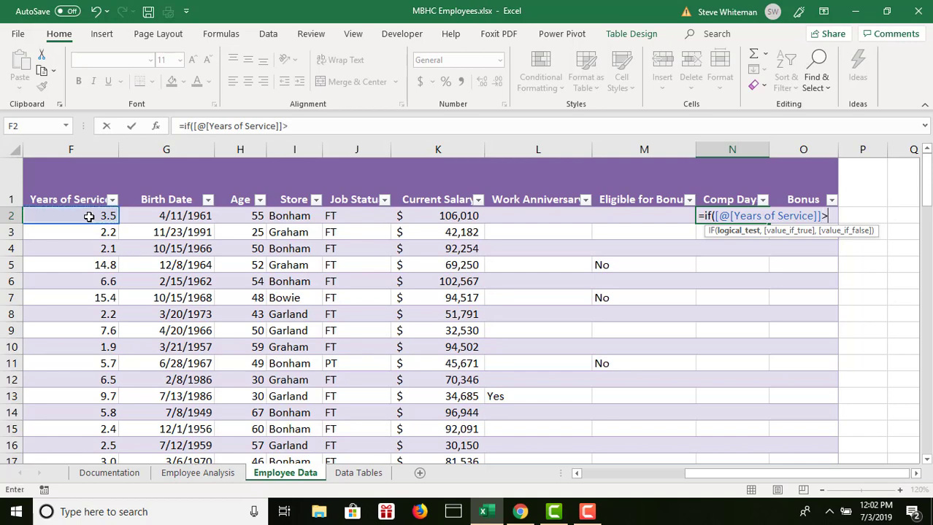
type("10")
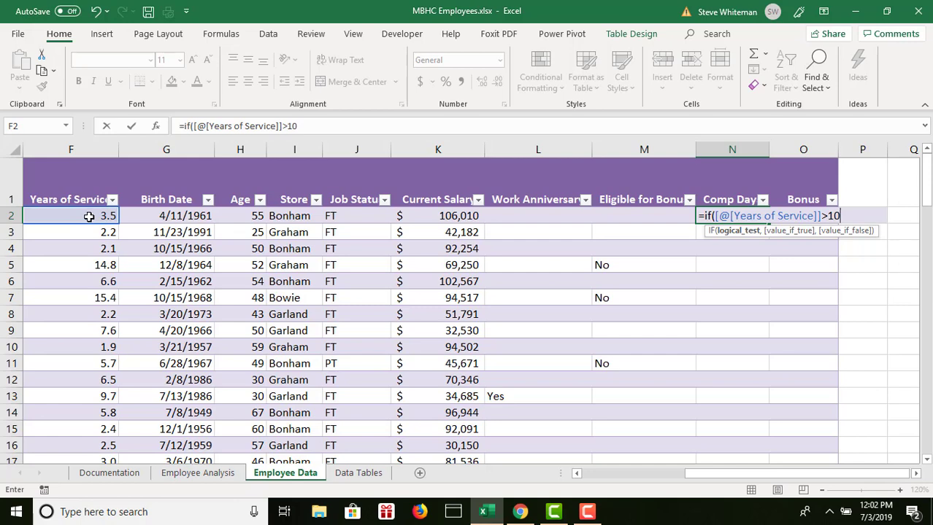
type(",")
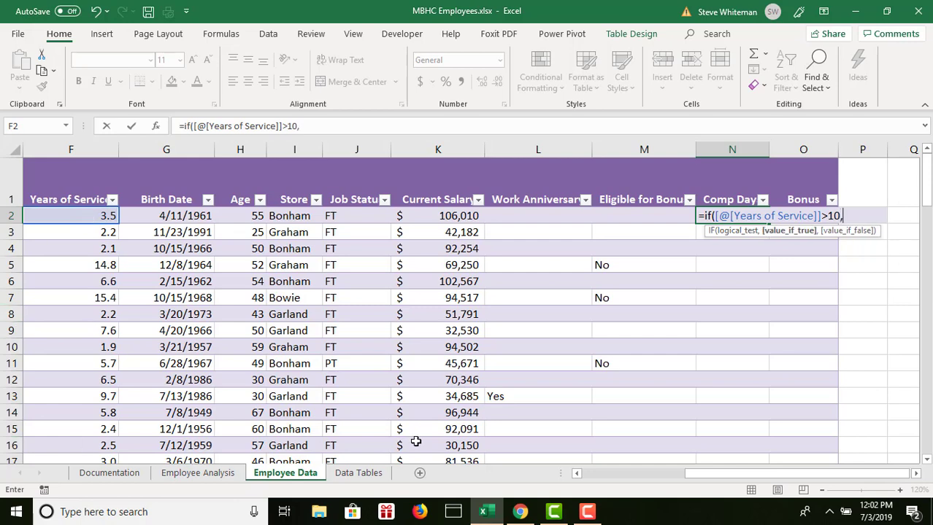
left_click(361, 473)
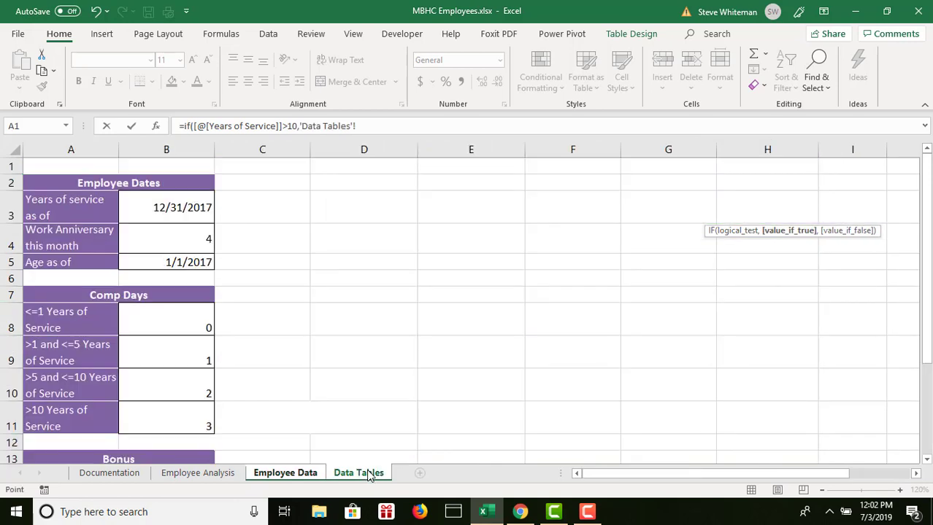
left_click(197, 413)
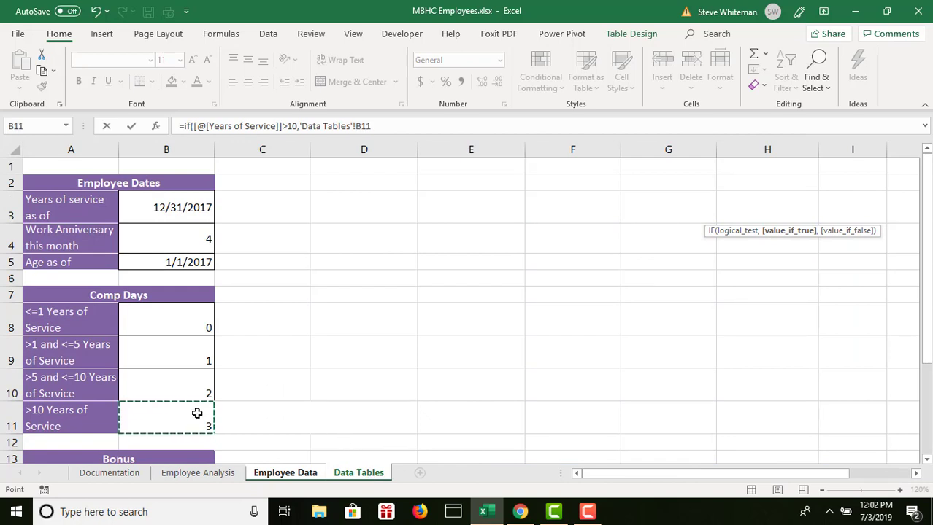
type(",")
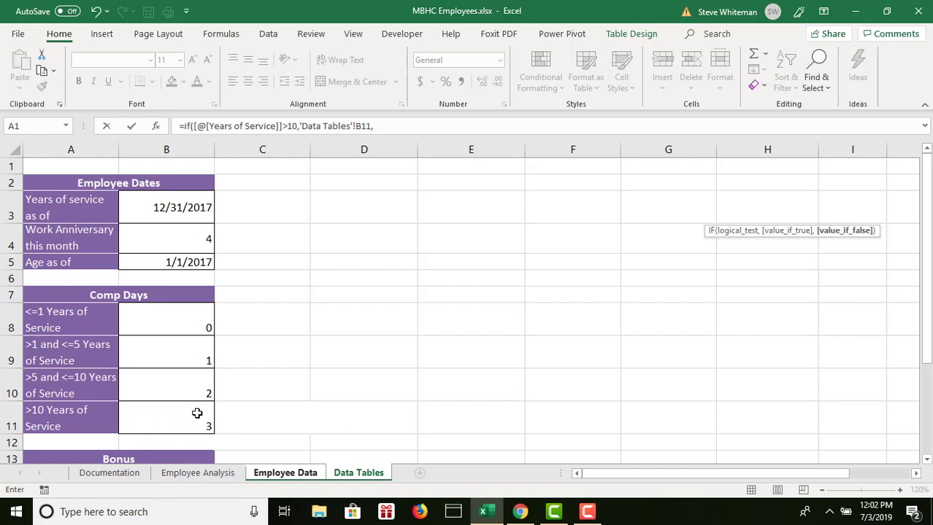
Step: Nest a second IF as the false value, testing [@[Years of Service]]>5 and returning 'Data Tables'!B10 when true
type("if")
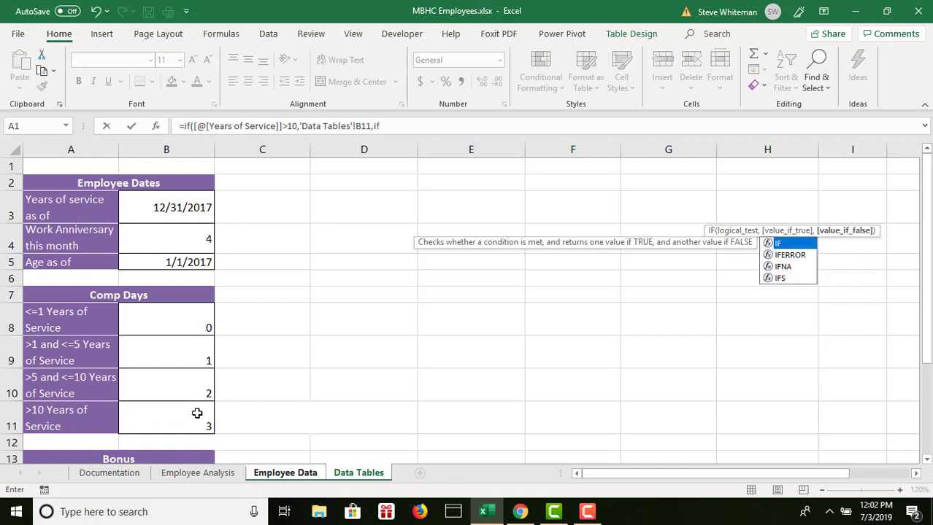
type("(")
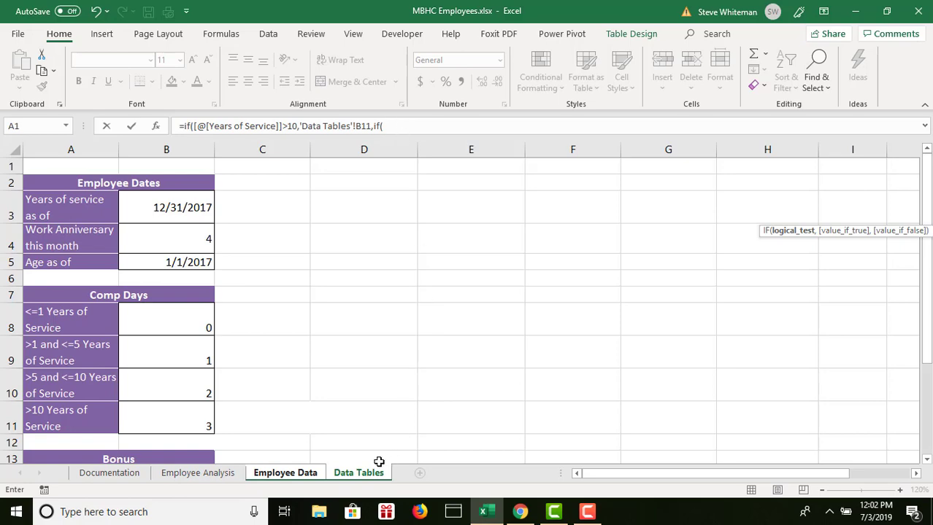
left_click(307, 475)
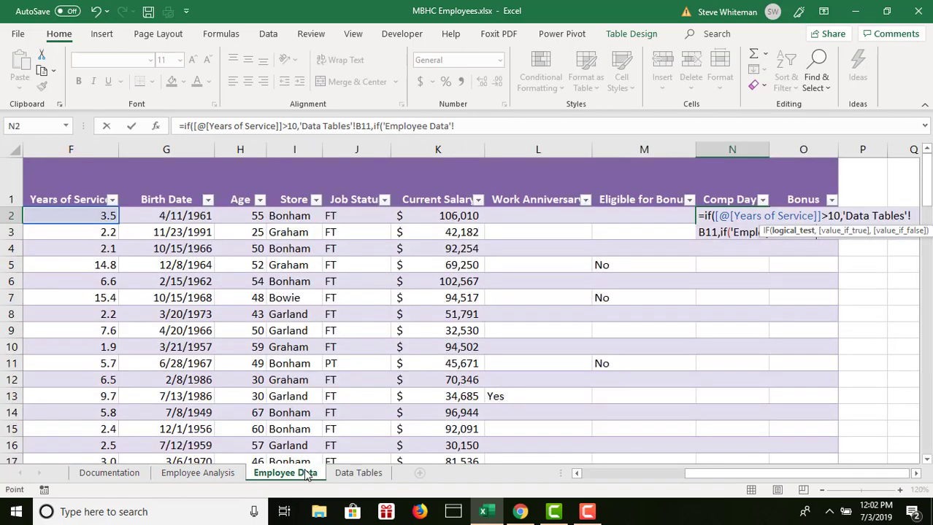
left_click(101, 217)
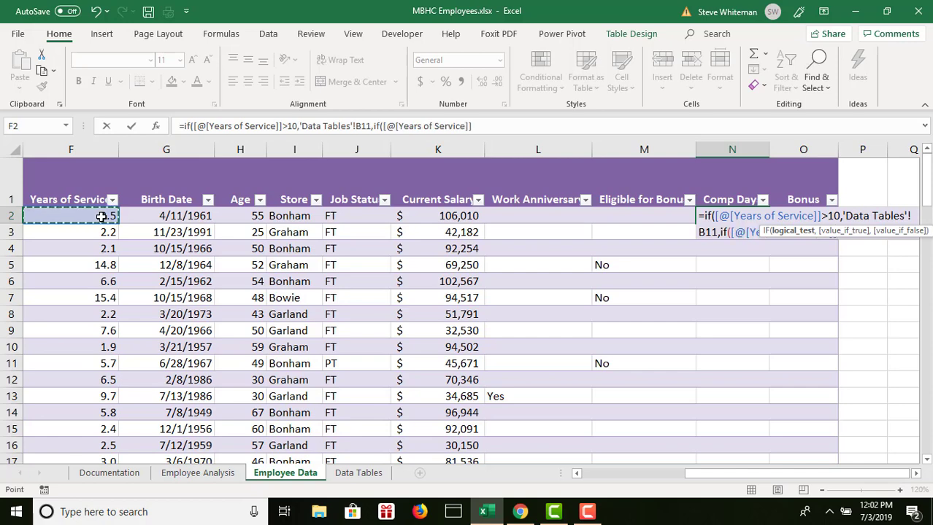
type("?")
key("BackSpace")
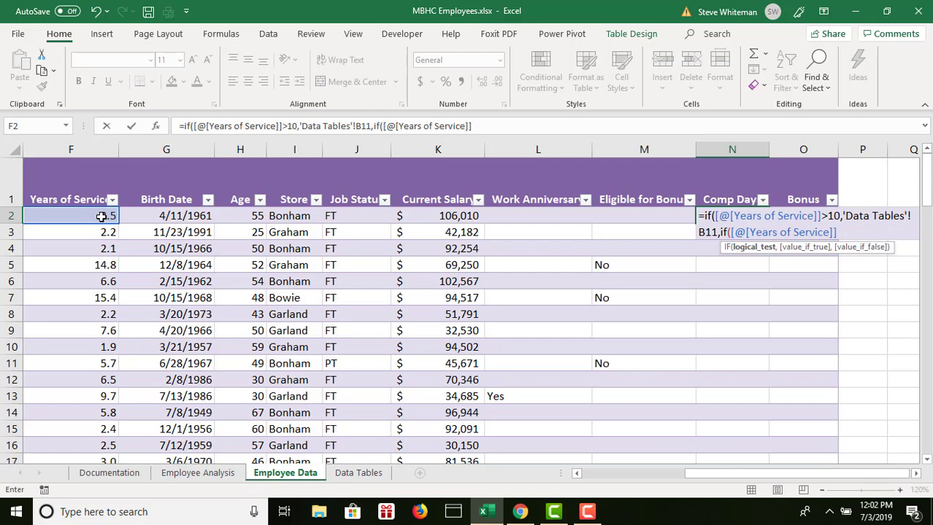
type(">5,")
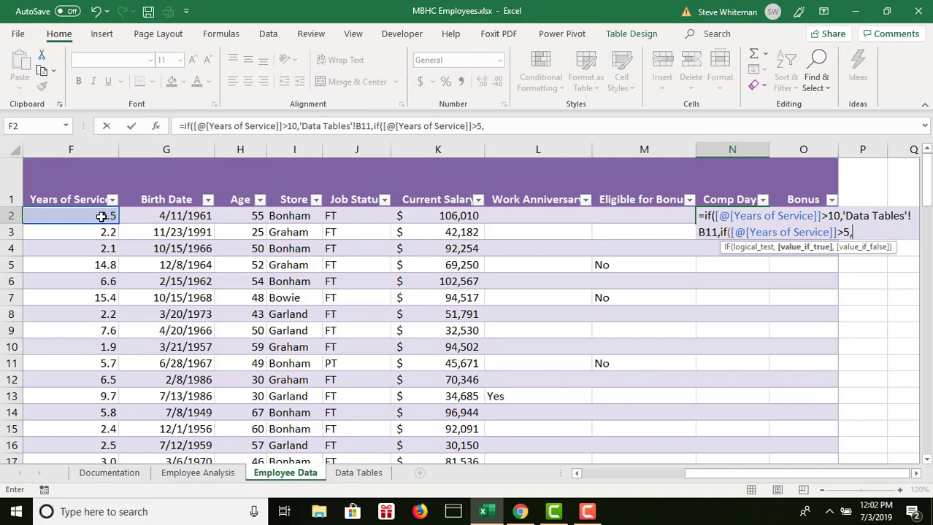
left_click(357, 475)
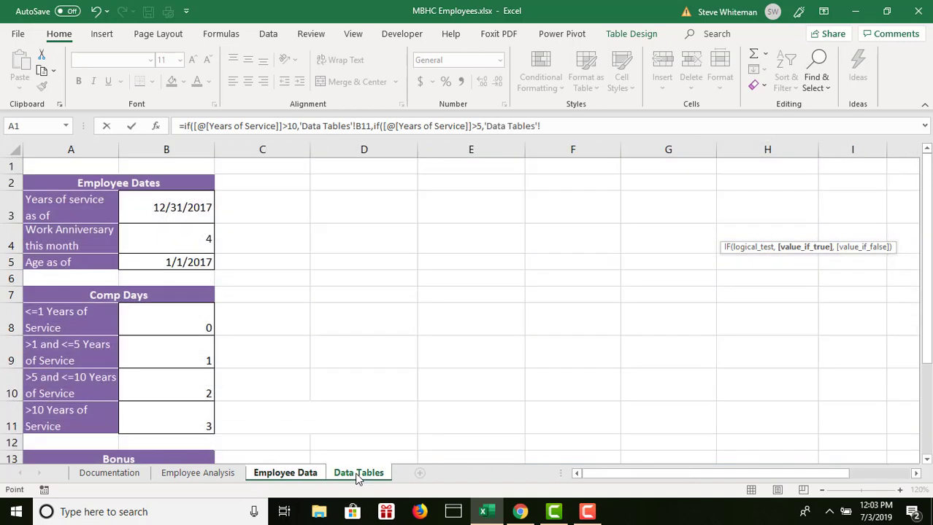
left_click(184, 391)
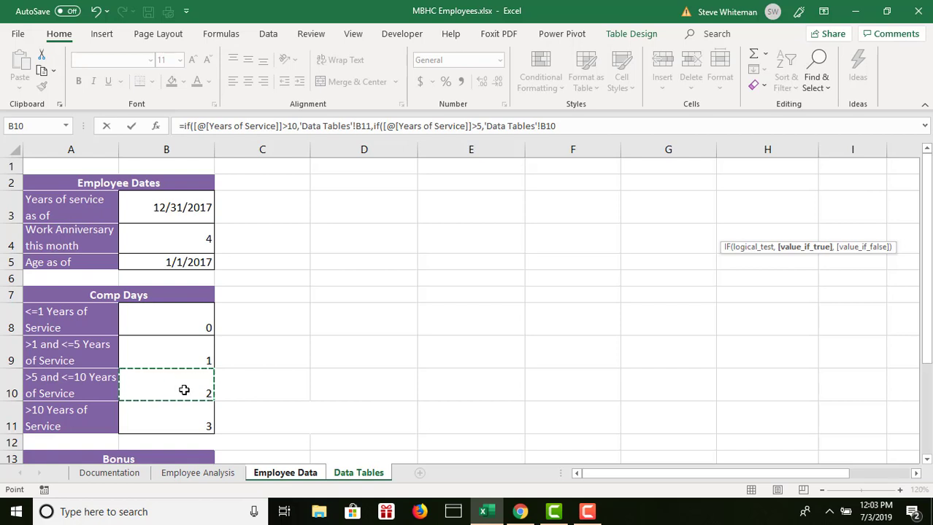
Step: Nest a third IF as the next false value, testing [@[Years of Service]]>1 and returning 'Data Tables'!B9 when true
type(",if(")
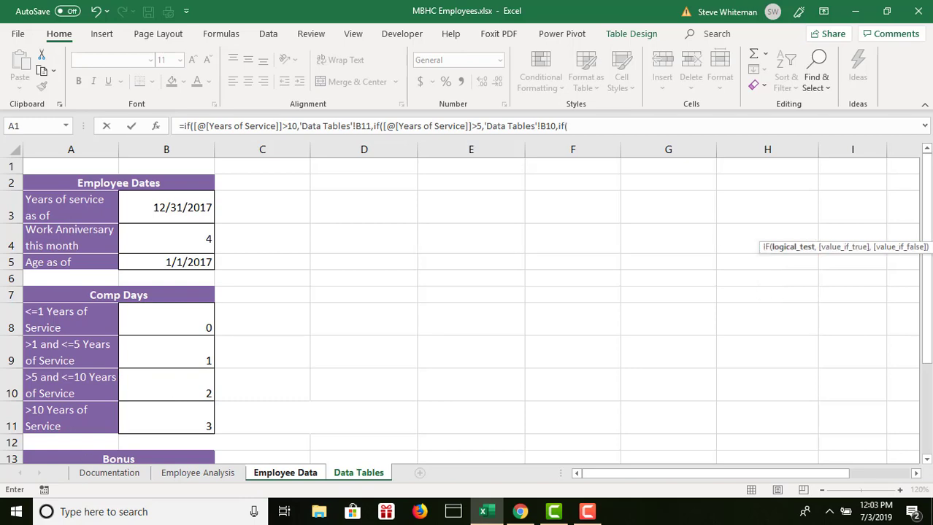
left_click(281, 476)
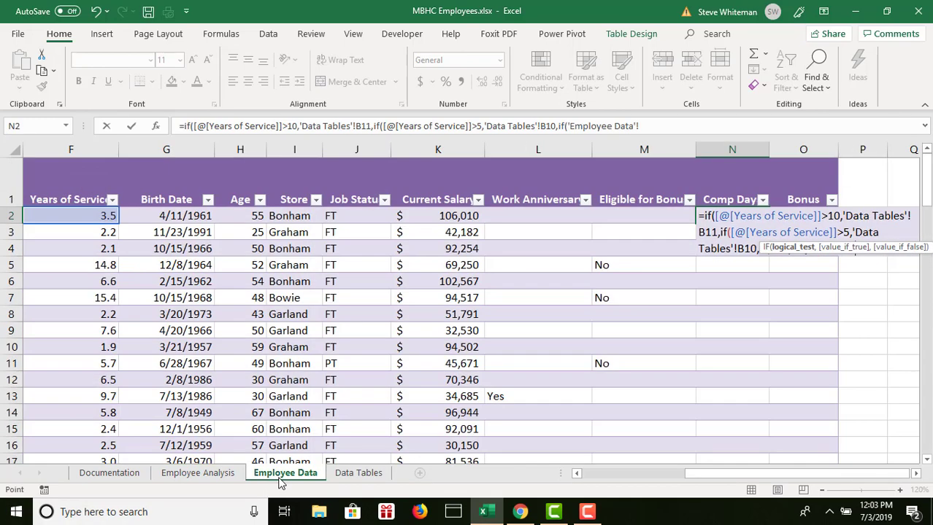
left_click(81, 219)
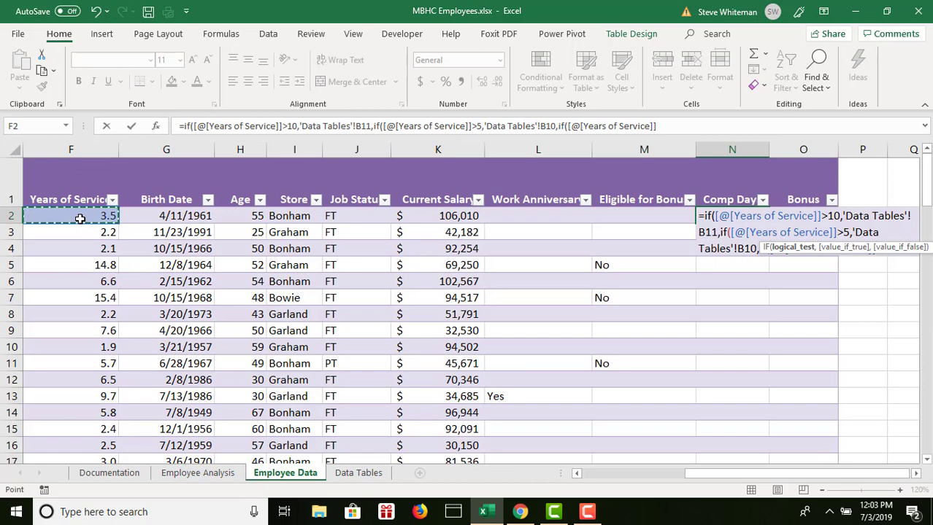
type(">")
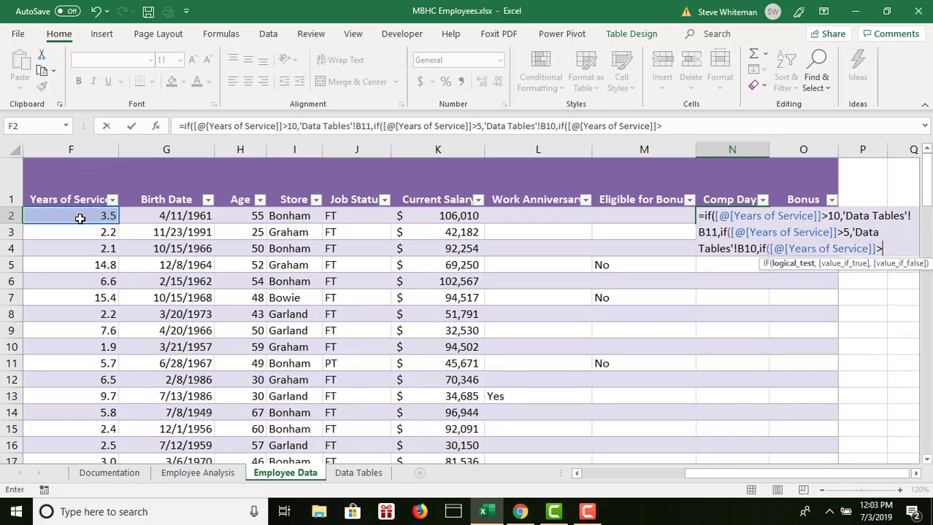
type("1,")
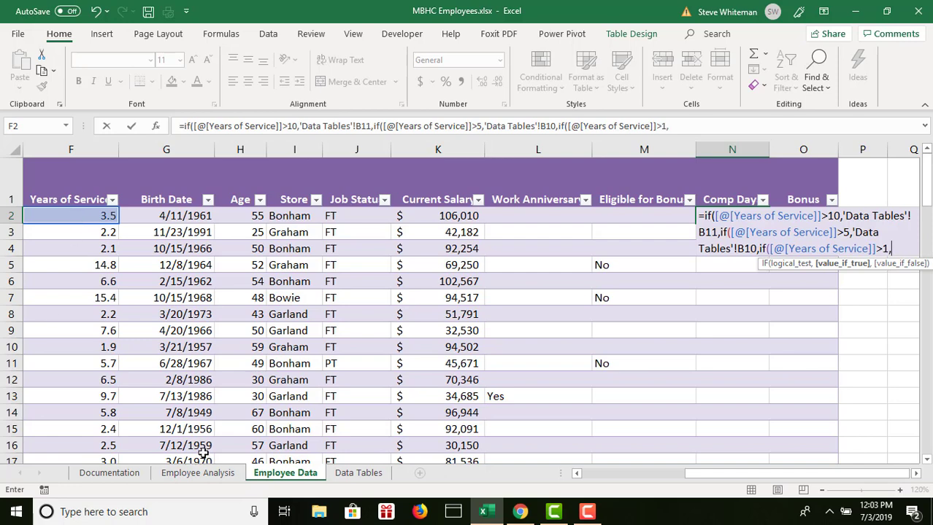
left_click(372, 474)
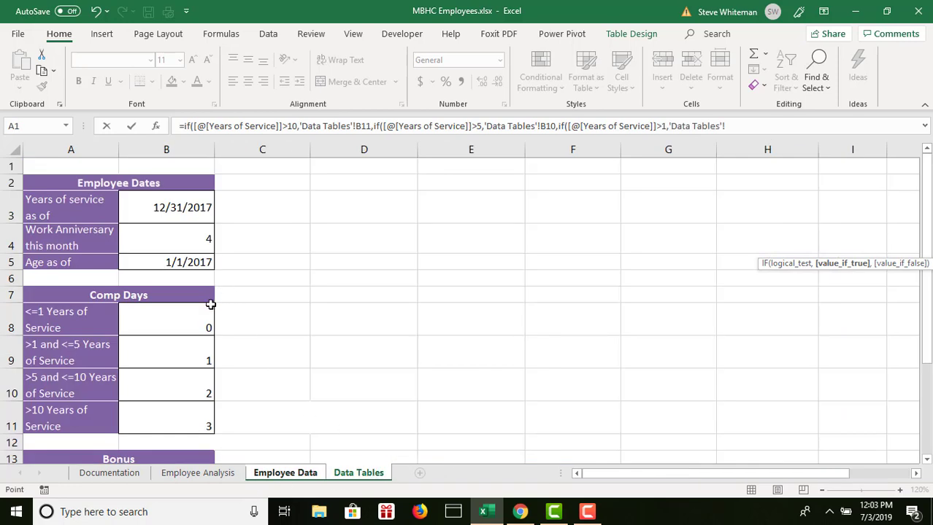
left_click(200, 346)
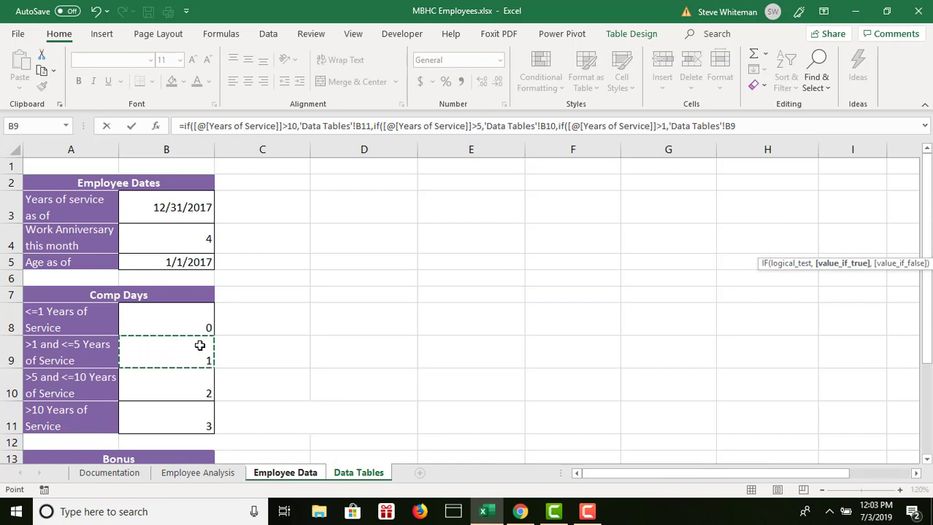
type(",")
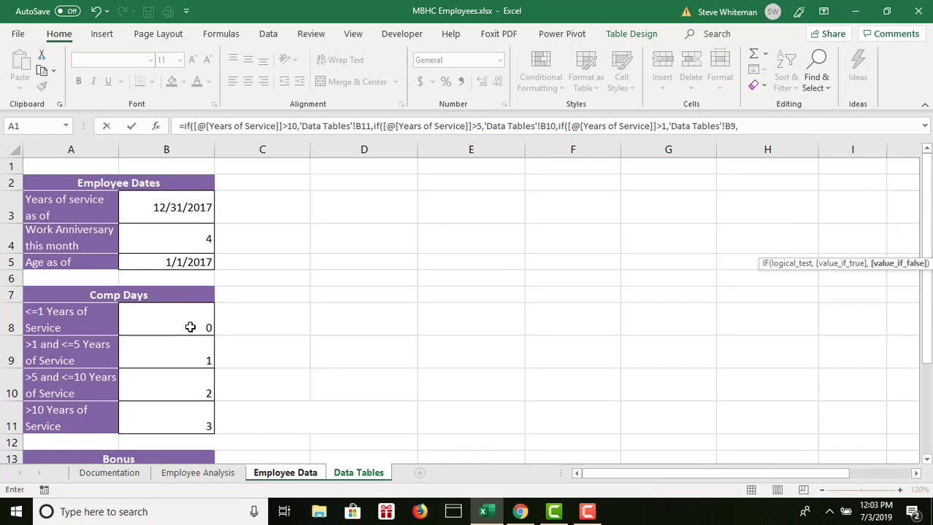
Step: Finish the nested Comp Days formula in N2 with 'Data Tables'!B8 as the last false value, closing all three IFs
left_click(185, 322)
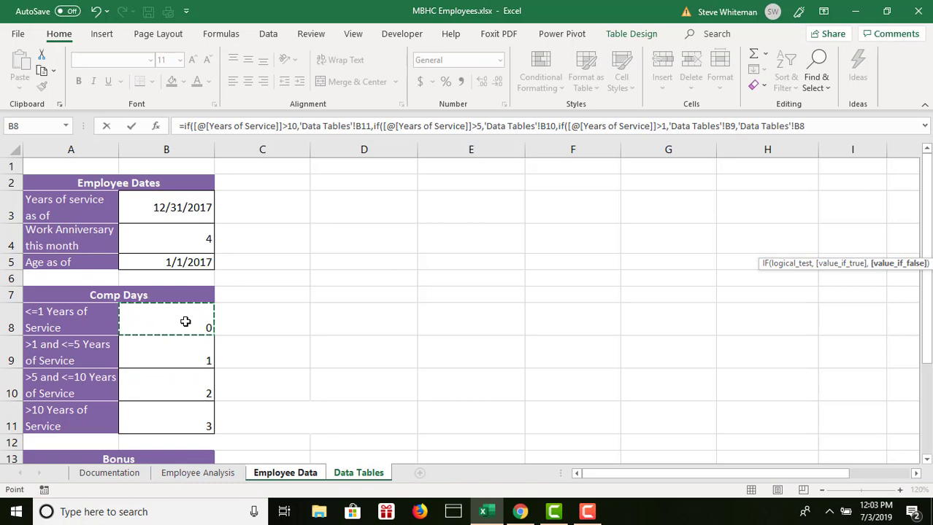
type(")")
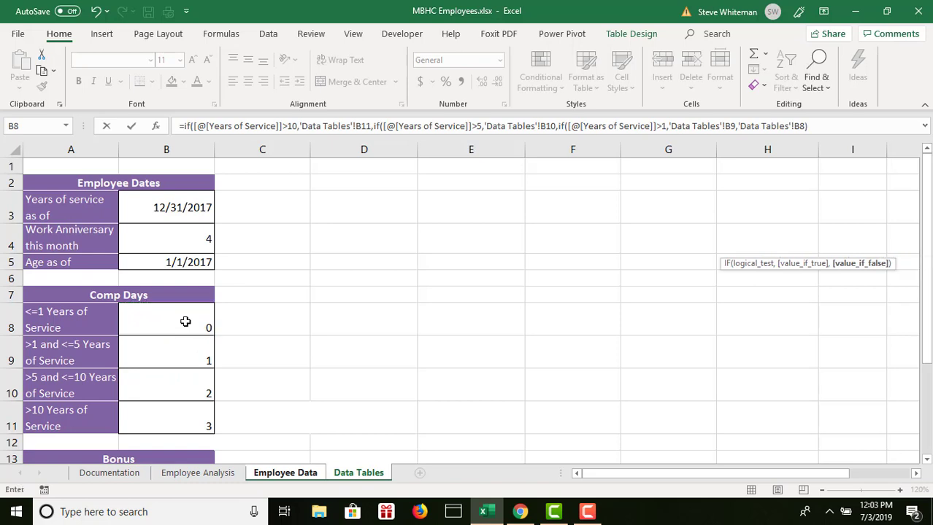
type("))")
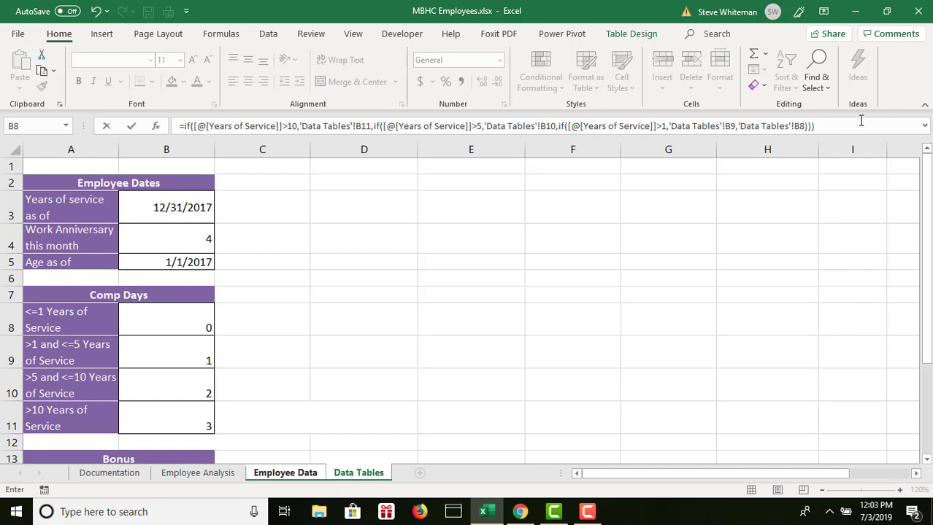
key("Return")
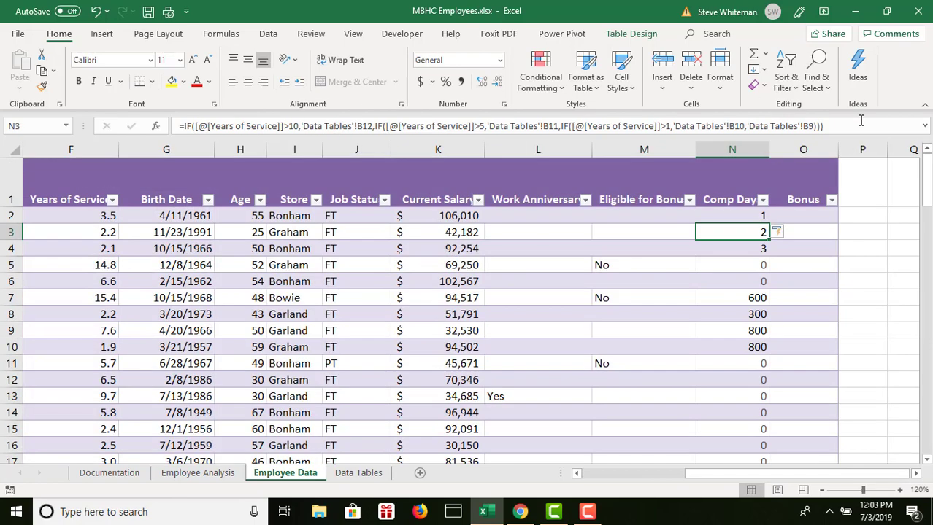
Step: Make the first two Data Tables references in the N2 formula absolute, as $B$11 and $B$10
left_click(743, 216)
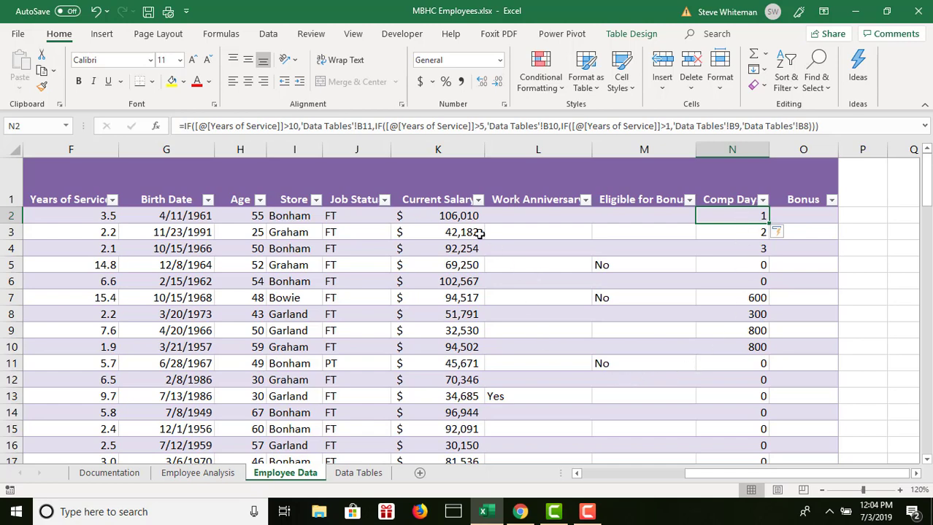
left_click(358, 127)
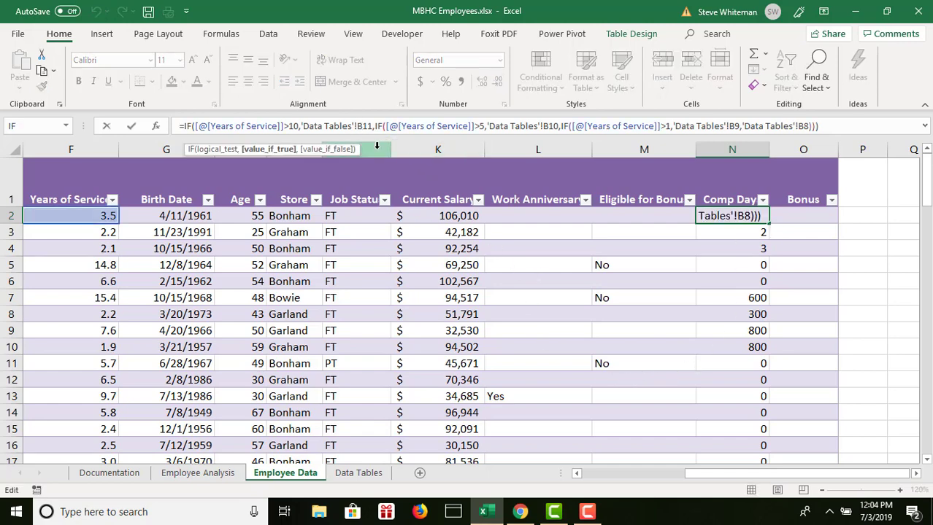
type("$")
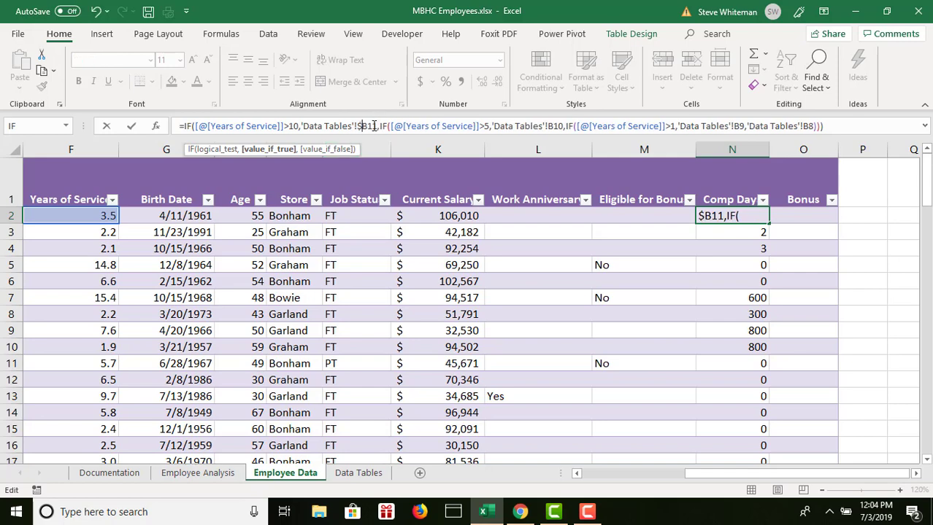
key("Right")
type("$")
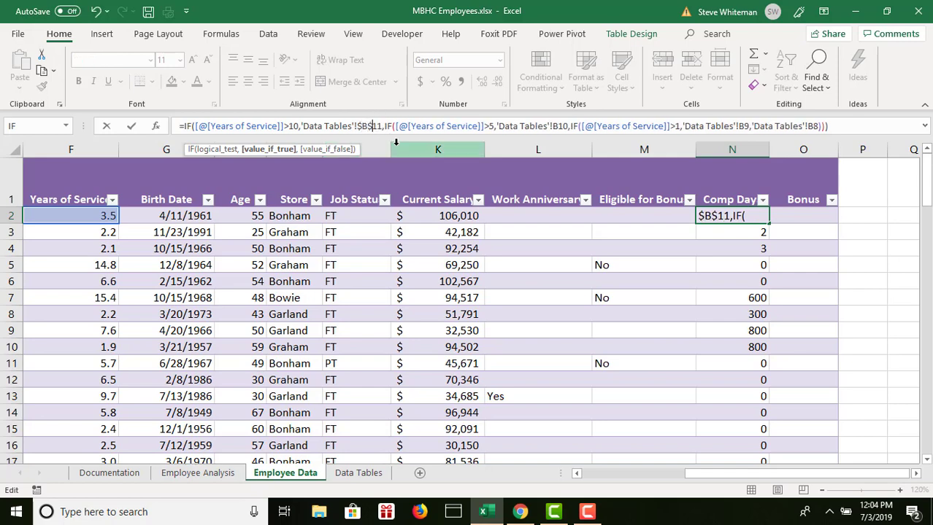
left_click(554, 126)
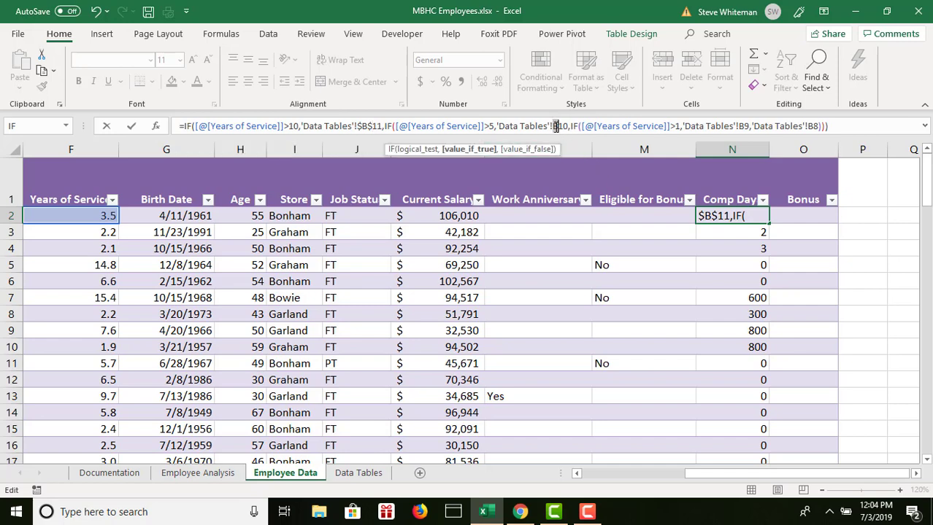
type("$B")
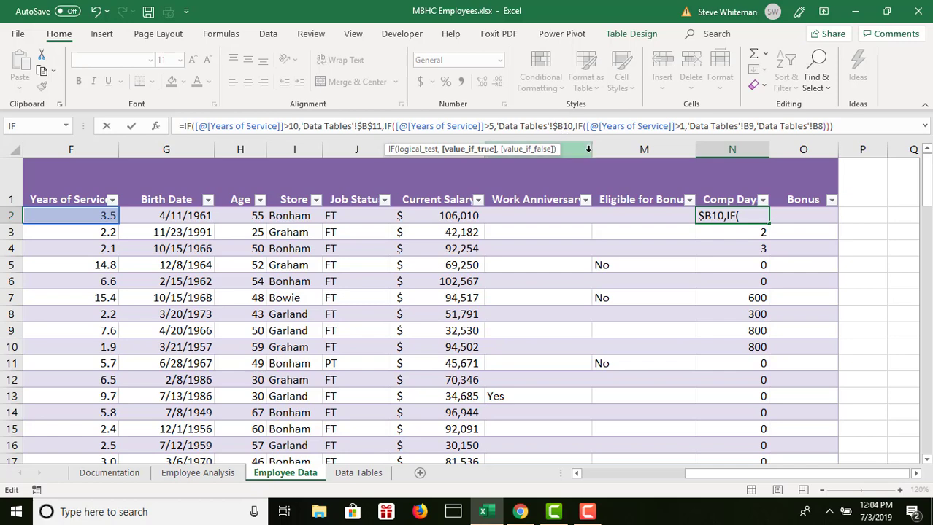
type("$")
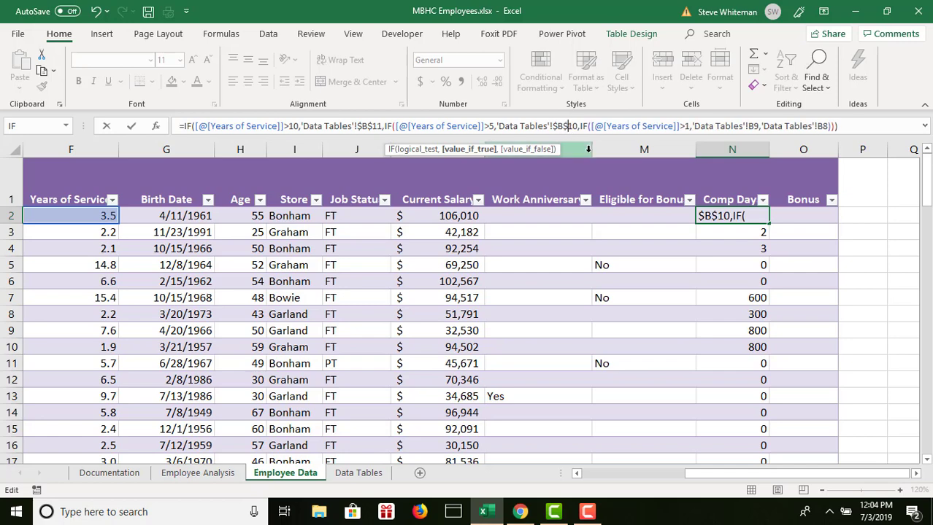
Step: Make the remaining Data Tables references in the N2 formula absolute, as $B$9 and $B$8, and apply it to the Comp Days column
left_click(750, 127)
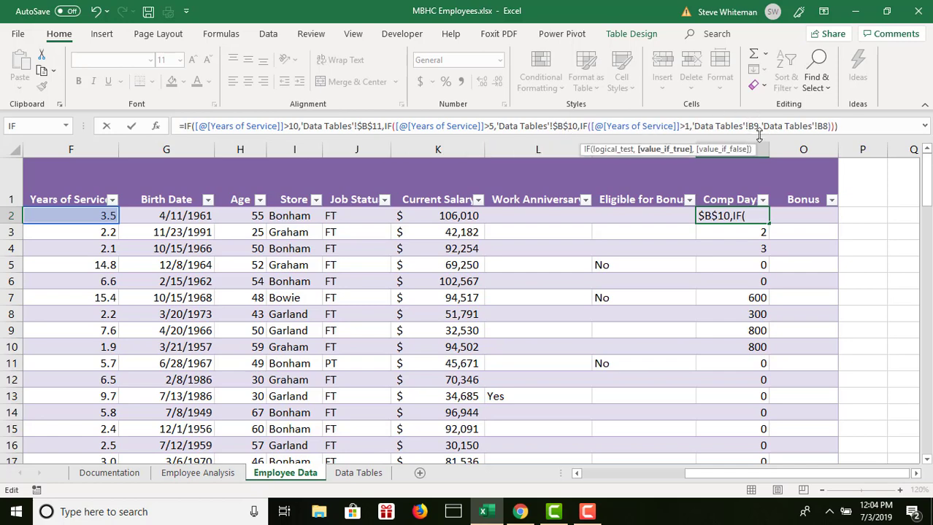
type("$B")
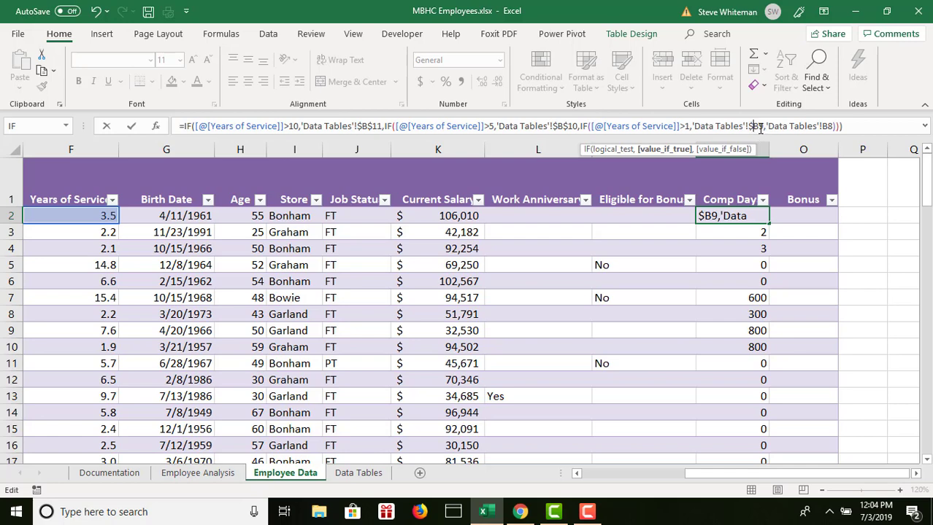
type("$")
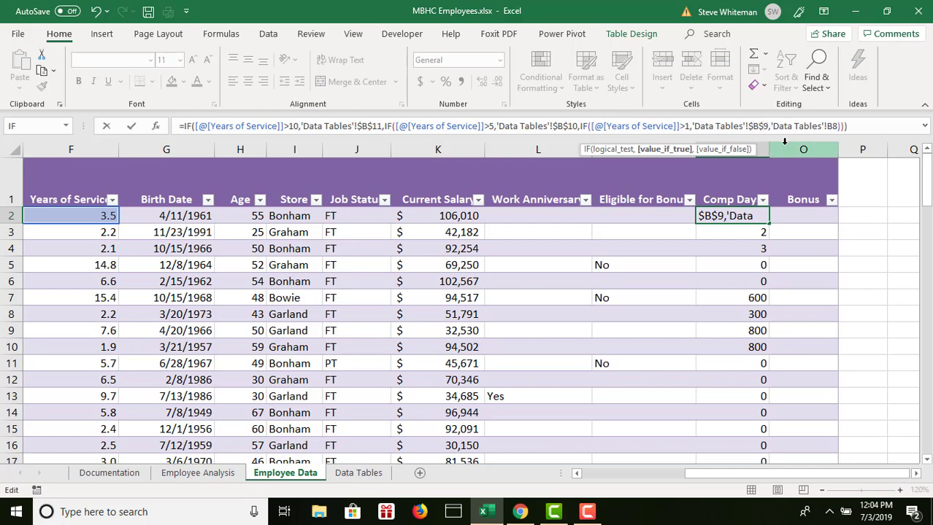
left_click(829, 129)
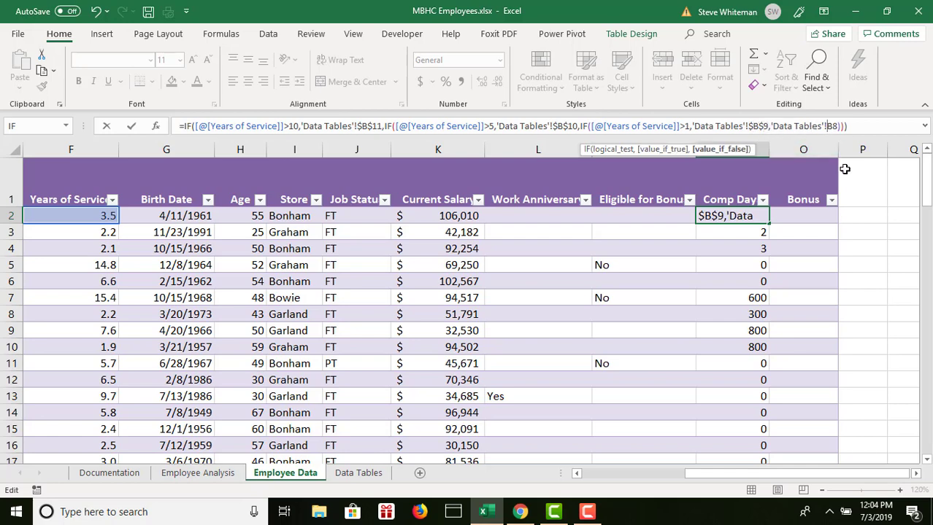
type("$B")
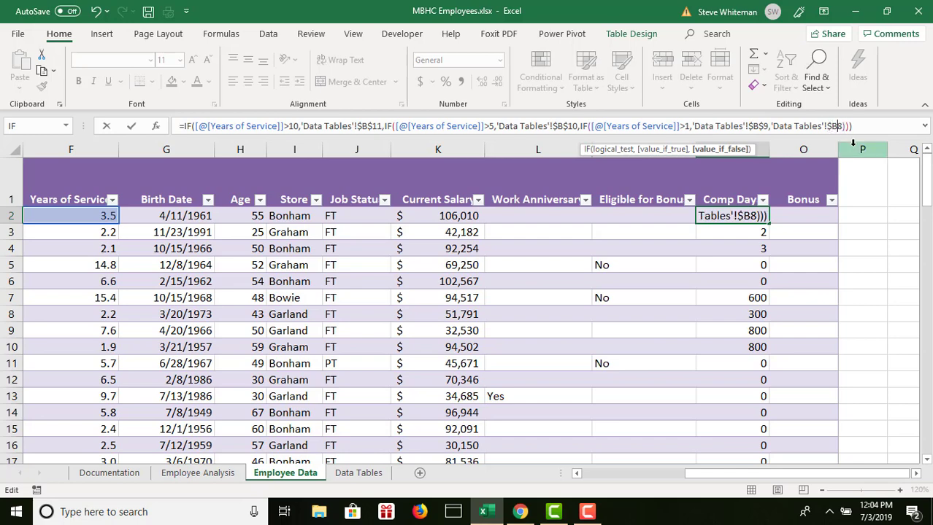
type("$")
key("Return")
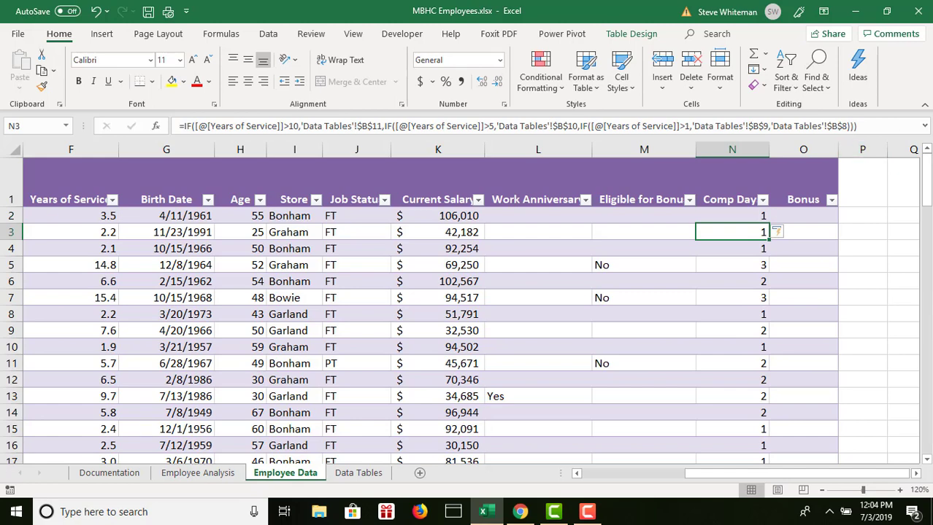
left_click(735, 217)
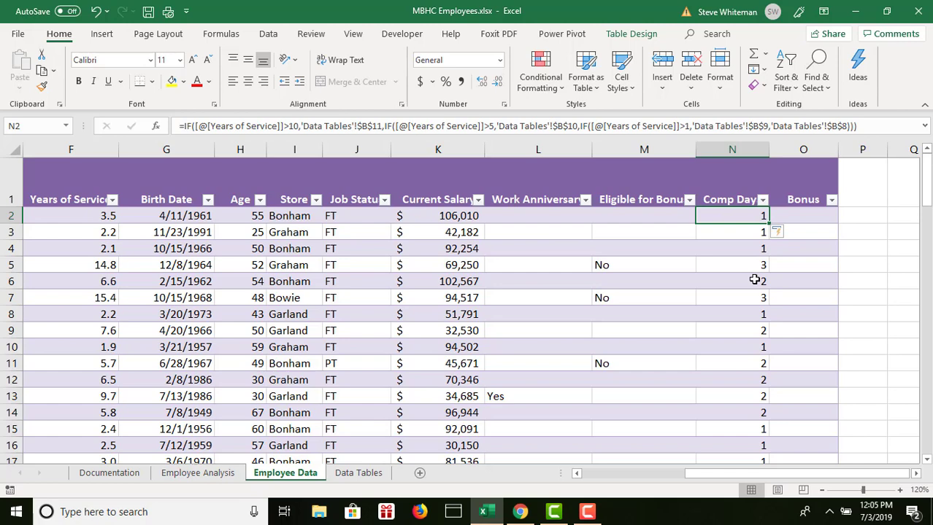
Step: Check the Bonus table on the Data Tables sheet and start an IF formula in O2 on Employee Data testing [@[Eligible for Bonus]]=""
left_click(806, 219)
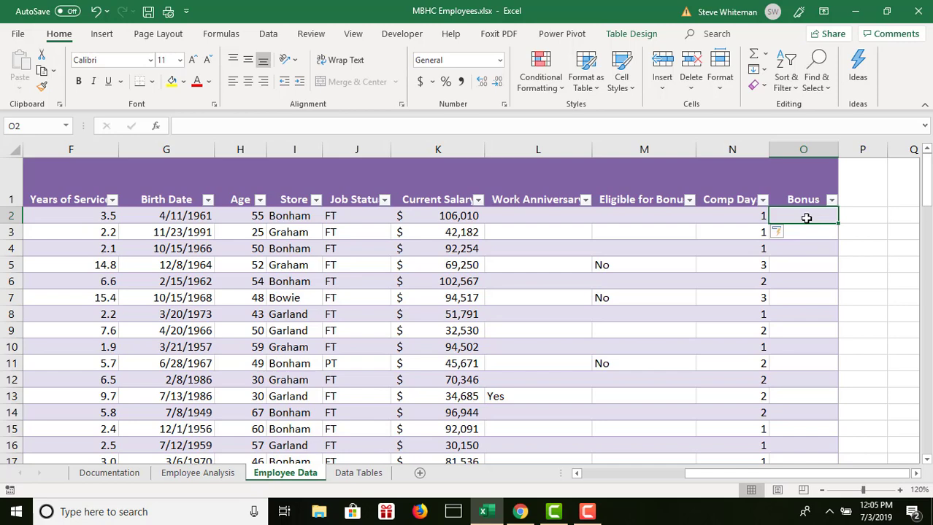
left_click(368, 475)
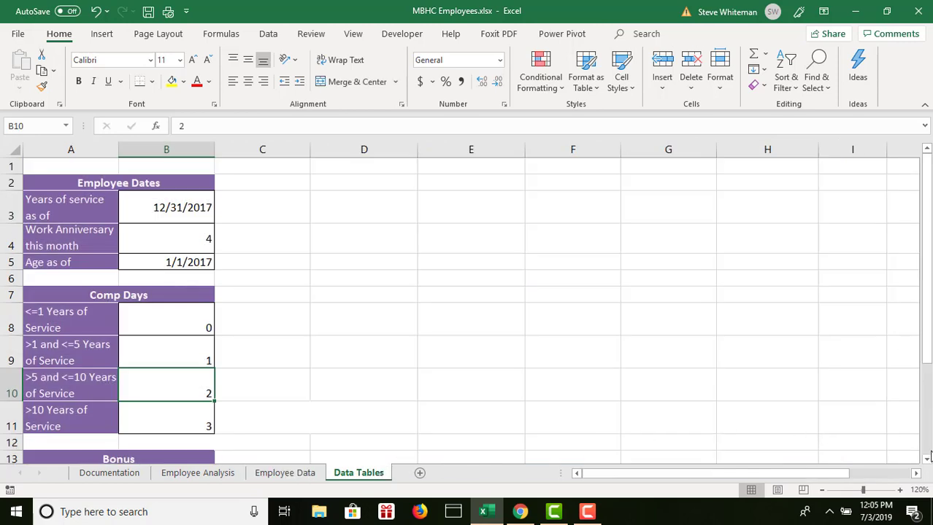
left_click(927, 460)
left_click_drag(927, 460, 926, 460)
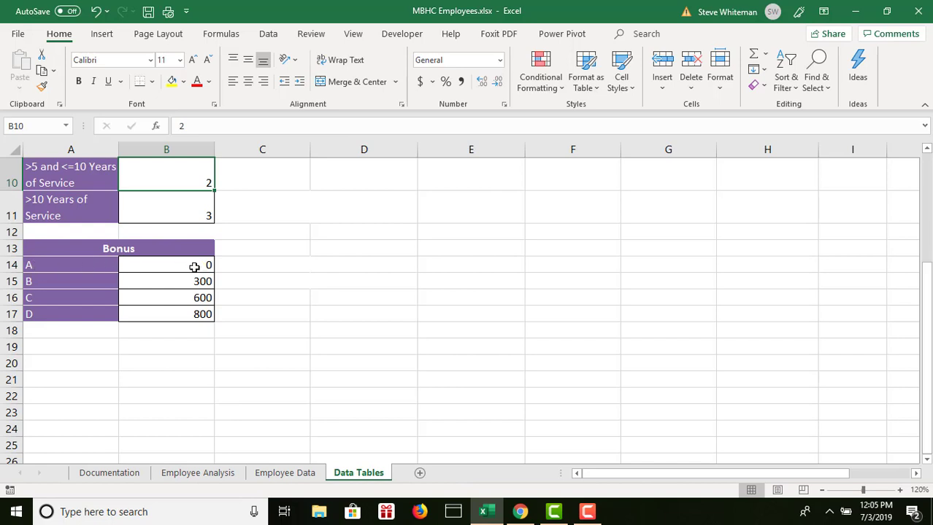
left_click(285, 474)
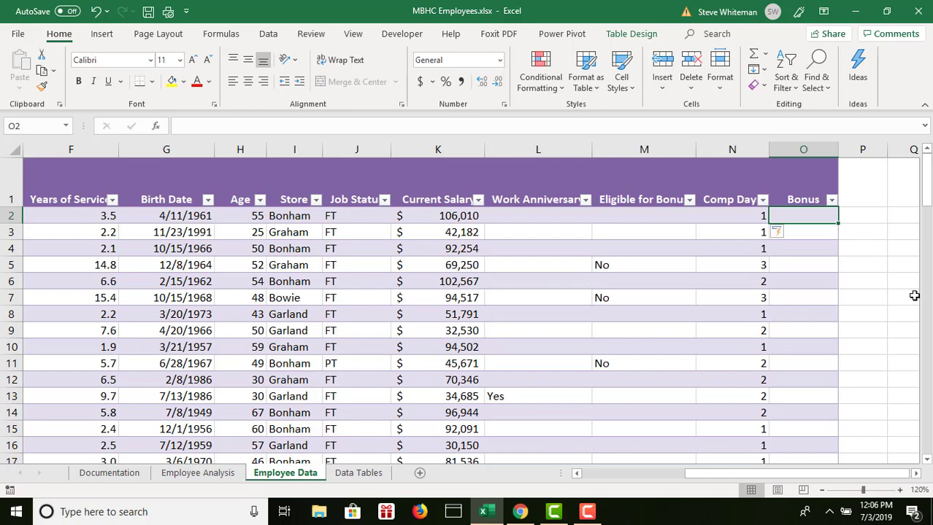
type("=if")
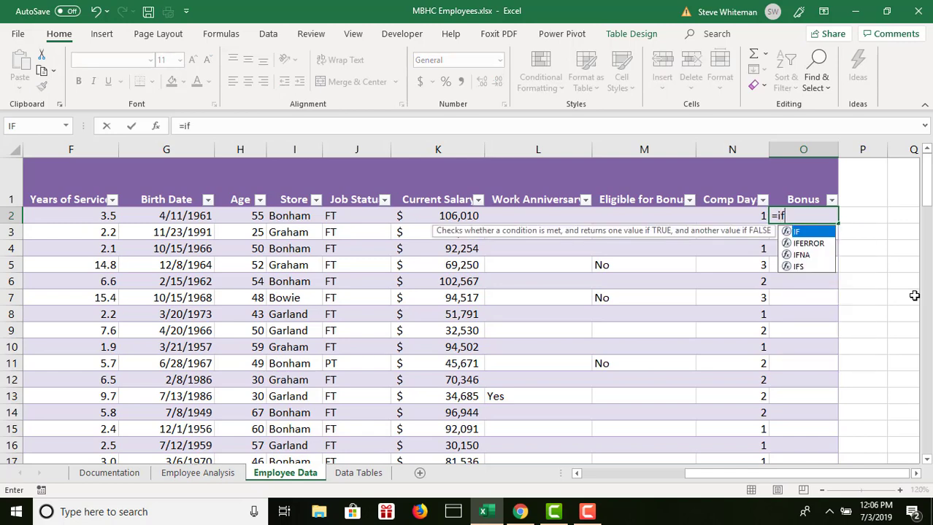
type("(")
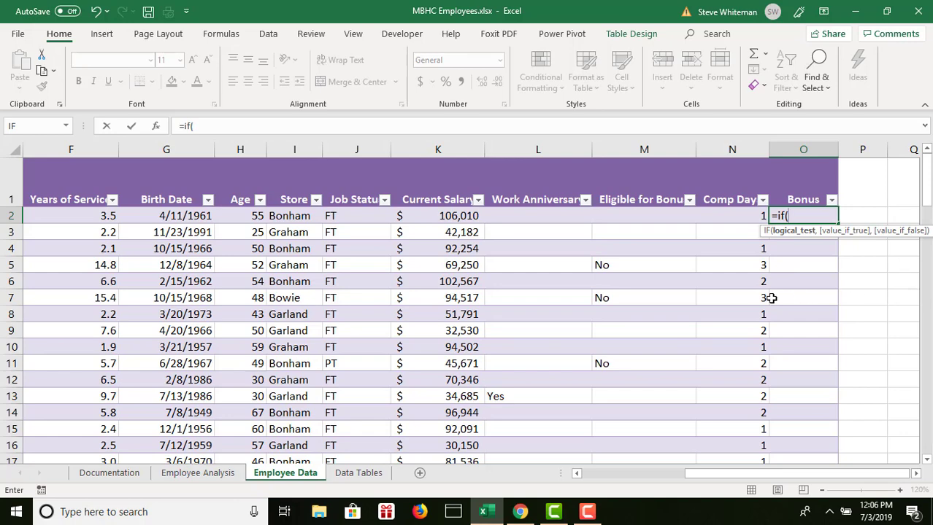
left_click(606, 217)
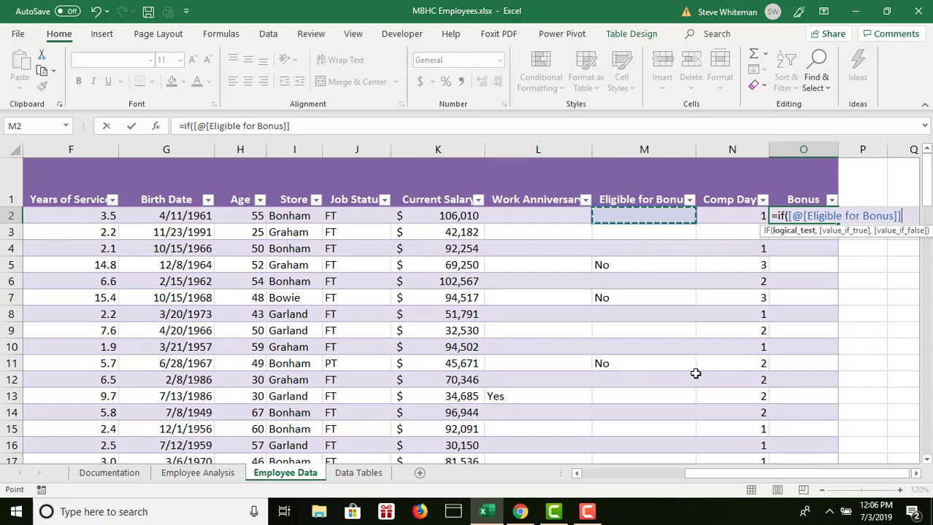
type("=\"\"")
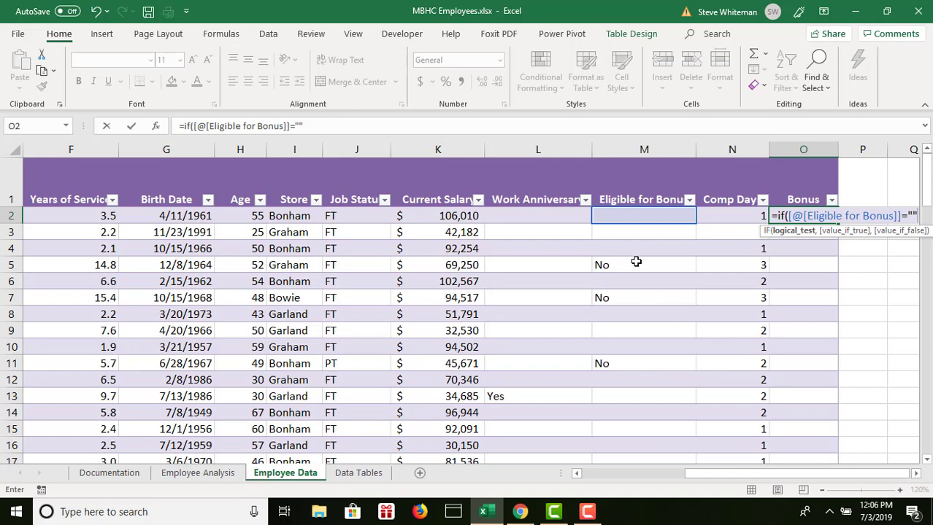
type(",")
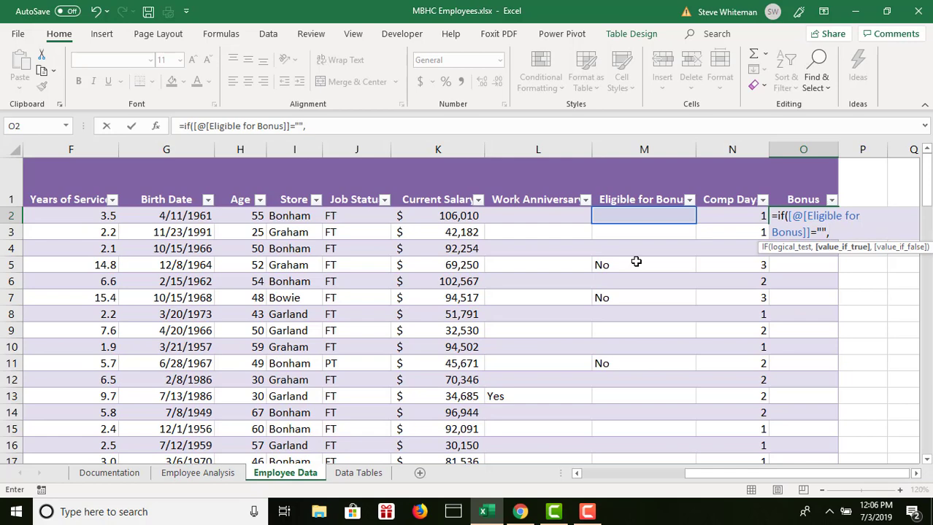
Step: Nest a VLOOKUP as the IF's true value in O2, with [@[Pay Grade]] as the lookup value
type("v")
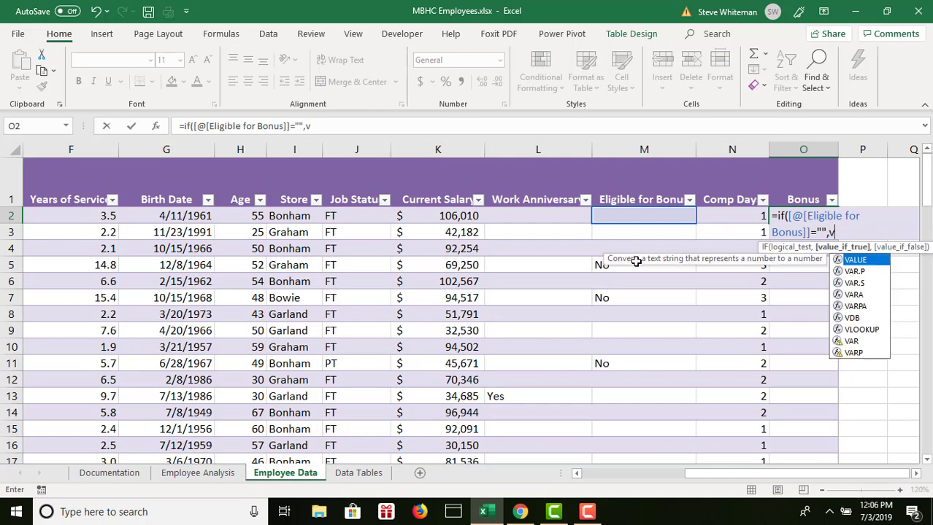
type("loo")
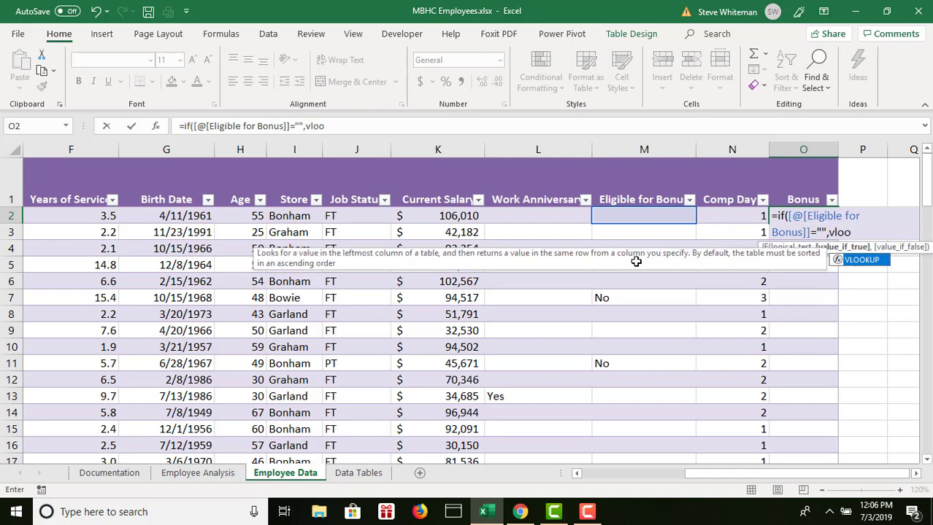
type("kup(")
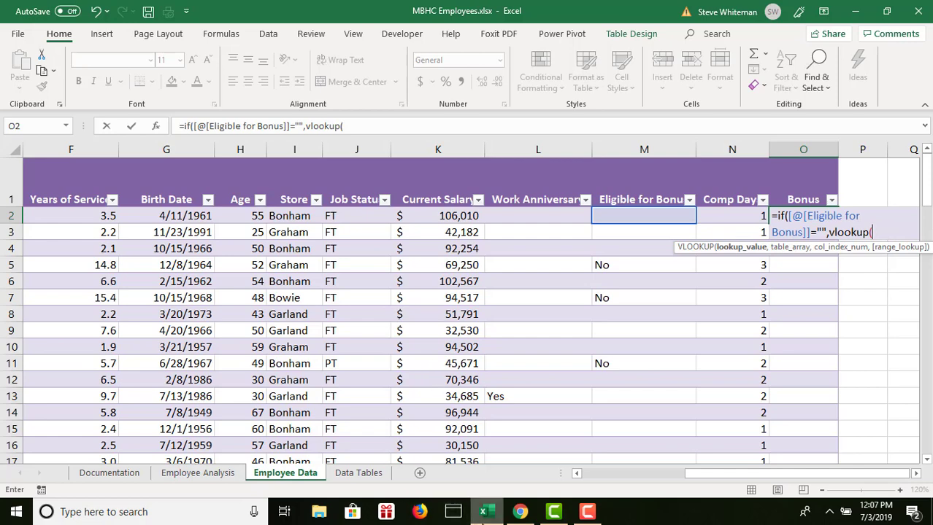
mouse_move(484, 512)
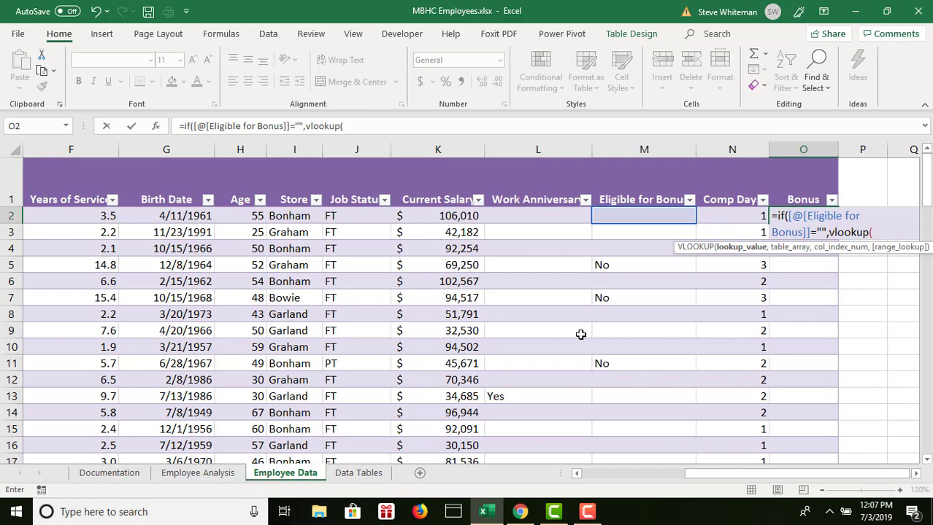
left_click(601, 474)
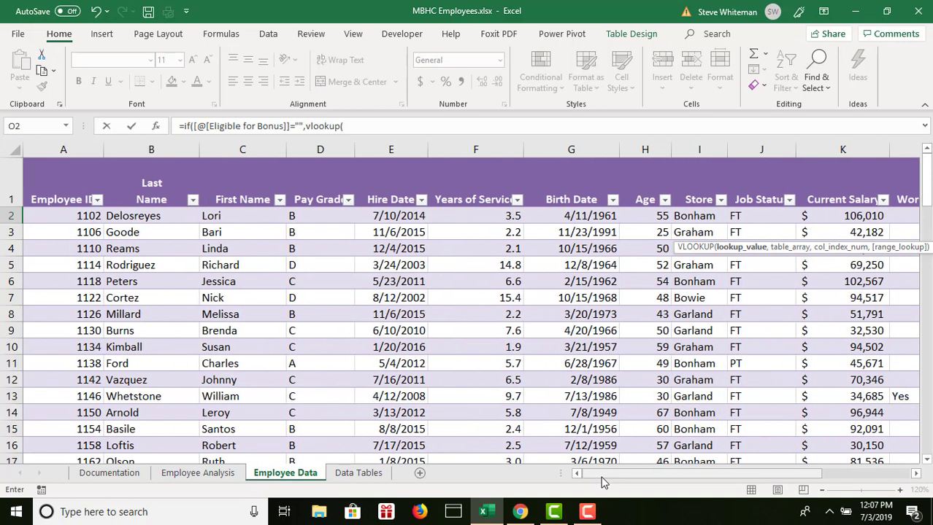
left_click(309, 217)
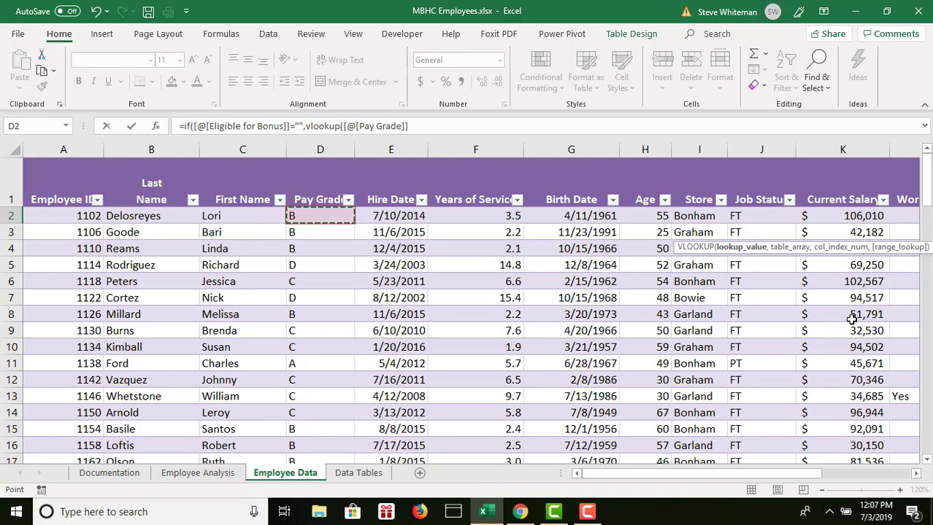
left_click(459, 128)
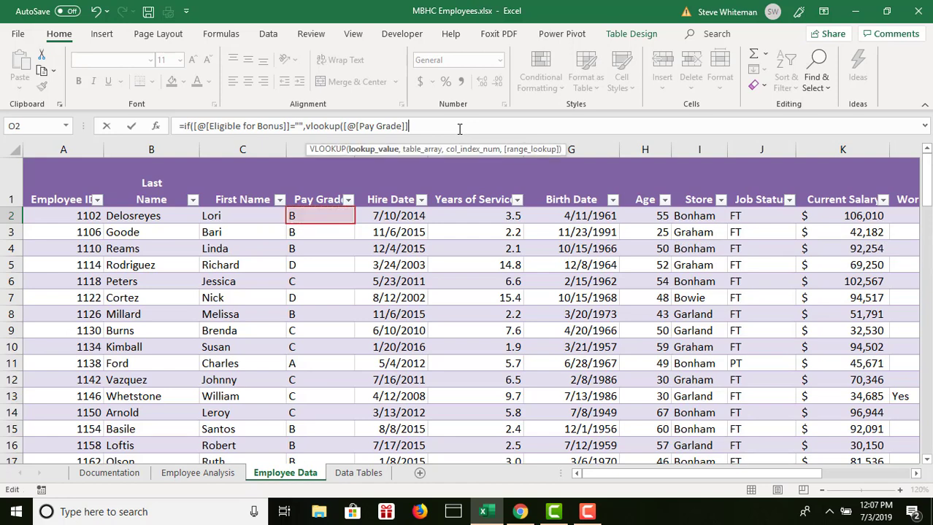
type(",")
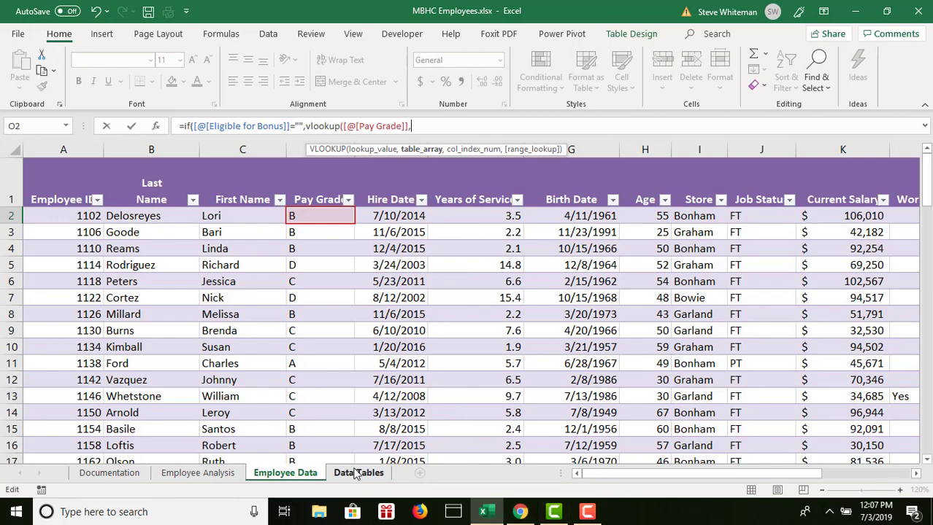
Step: Complete the O2 VLOOKUP with Data Tables range A13:B17, column 2 and exact match 0, and give the IF a false value of 0
left_click(358, 473)
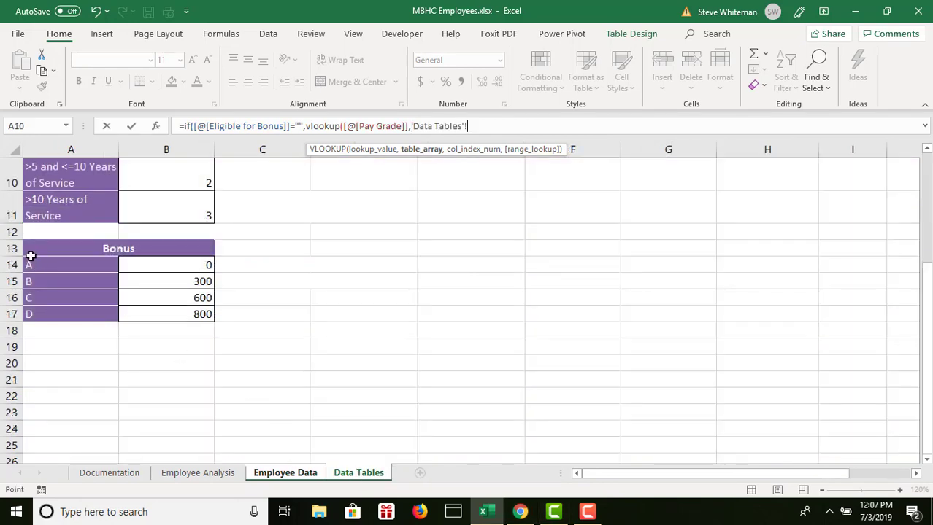
left_click_drag(30, 252, 158, 315)
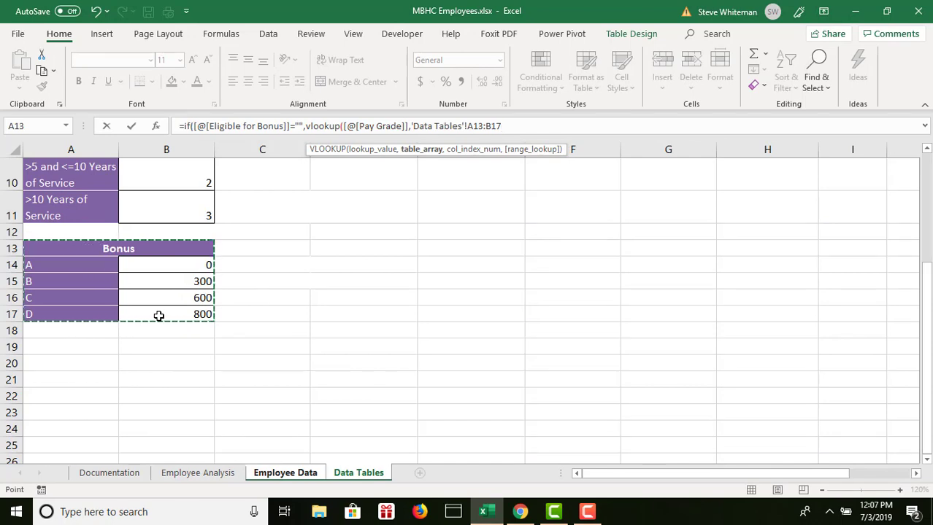
type(",")
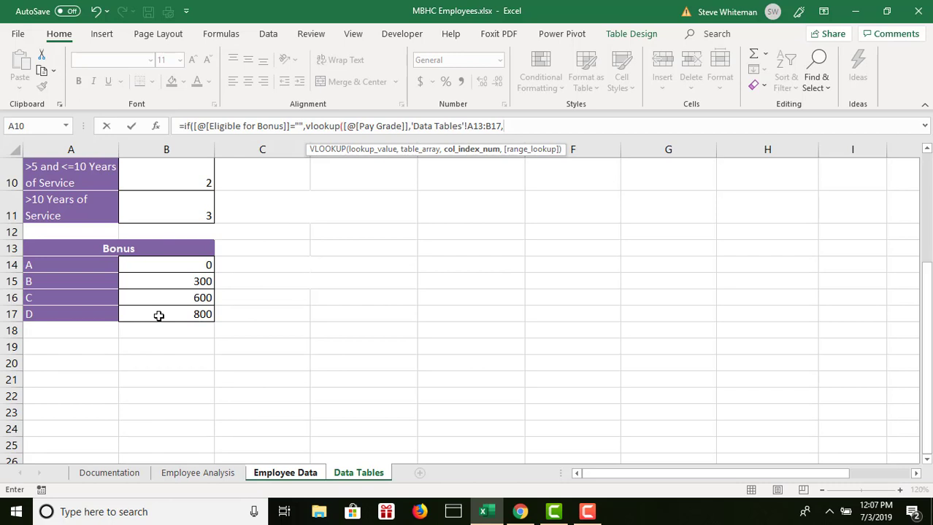
type("2,")
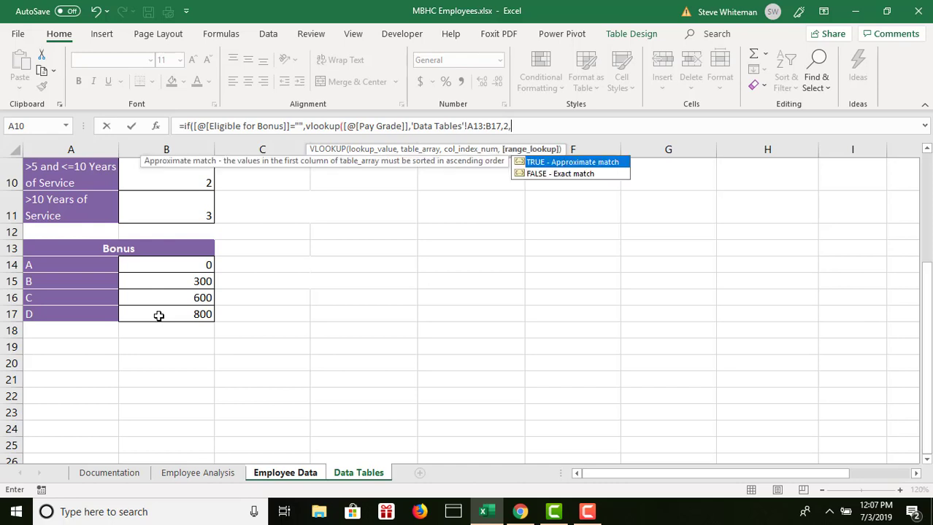
type("0),0")
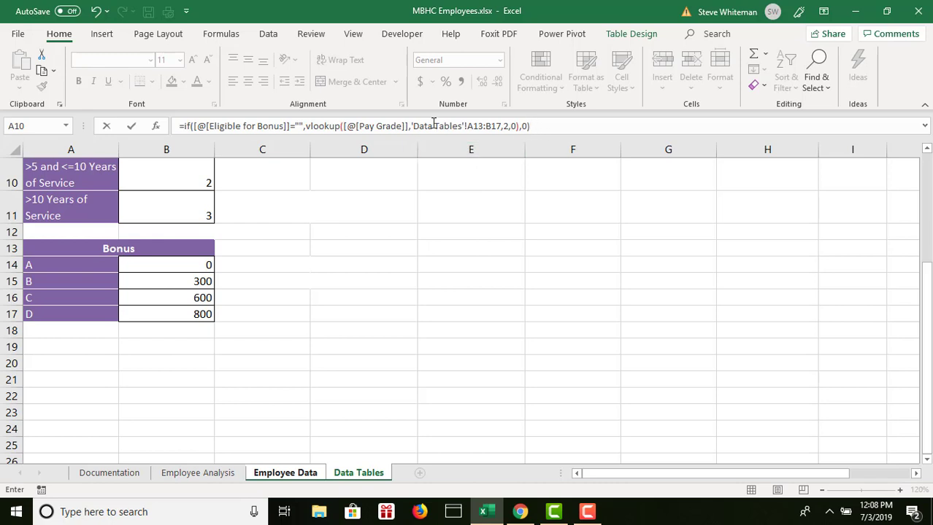
Step: Make the VLOOKUP range in O2 absolute as $A$13:$B$17, apply the formula to the Bonus column, and check it against the pay grades
left_click(473, 125)
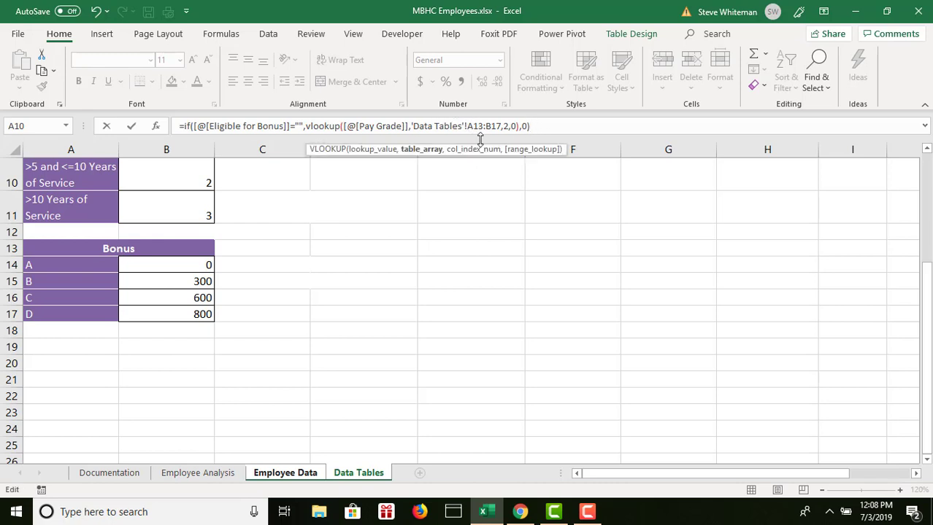
type("$")
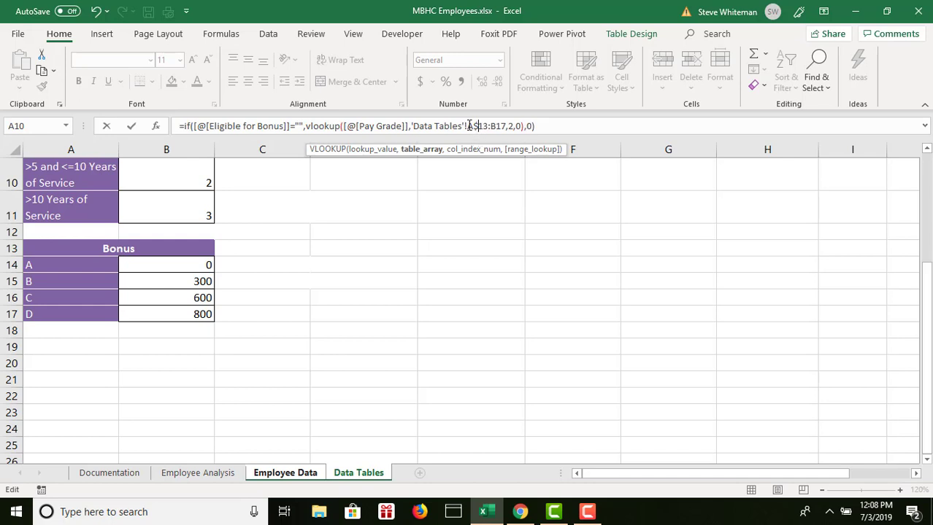
left_click(470, 126)
type("$")
key("BackSpace")
type("$A")
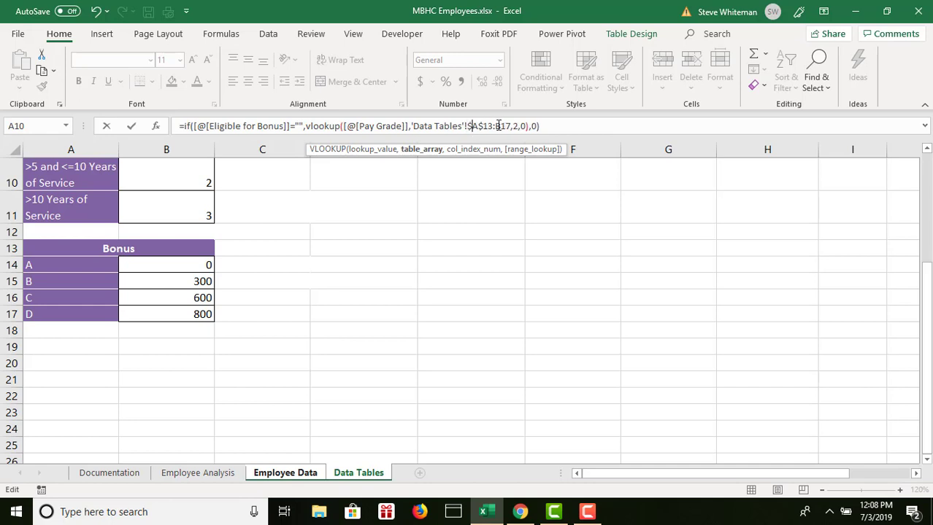
type("$")
left_click(508, 126)
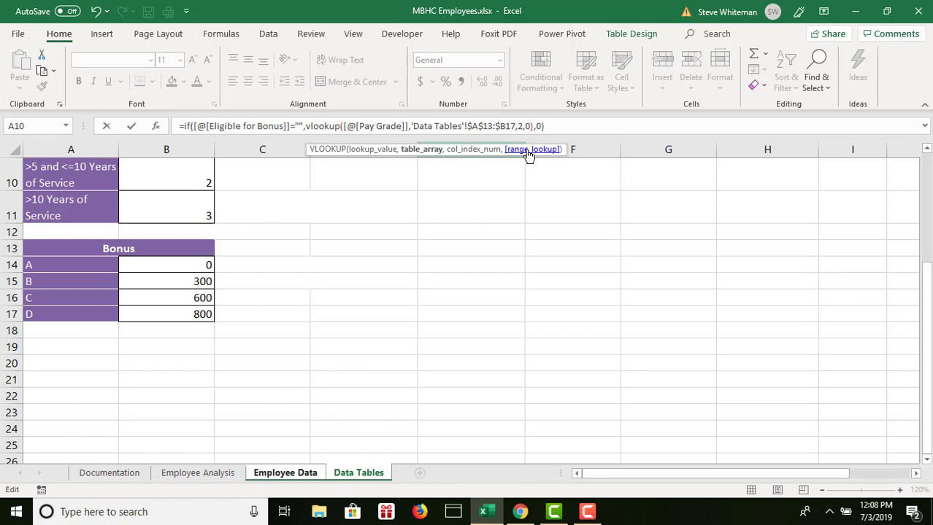
type("$")
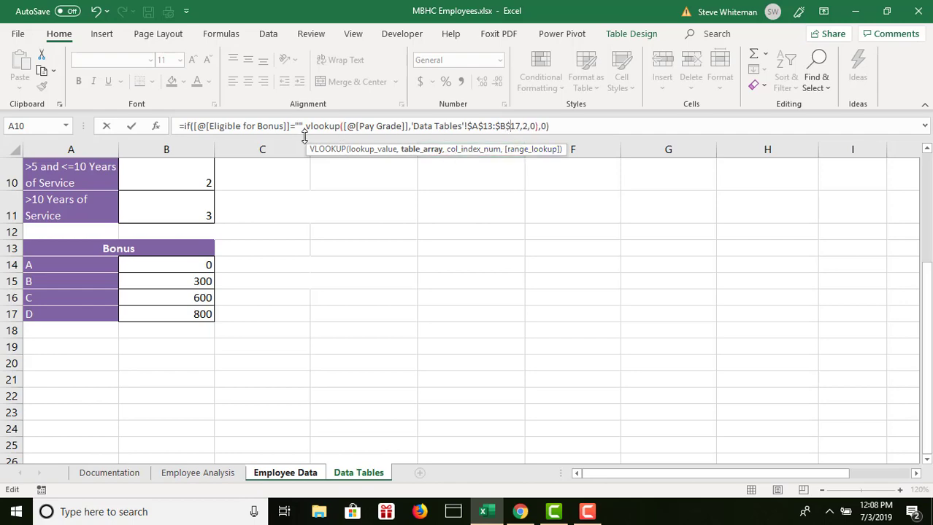
key("Return")
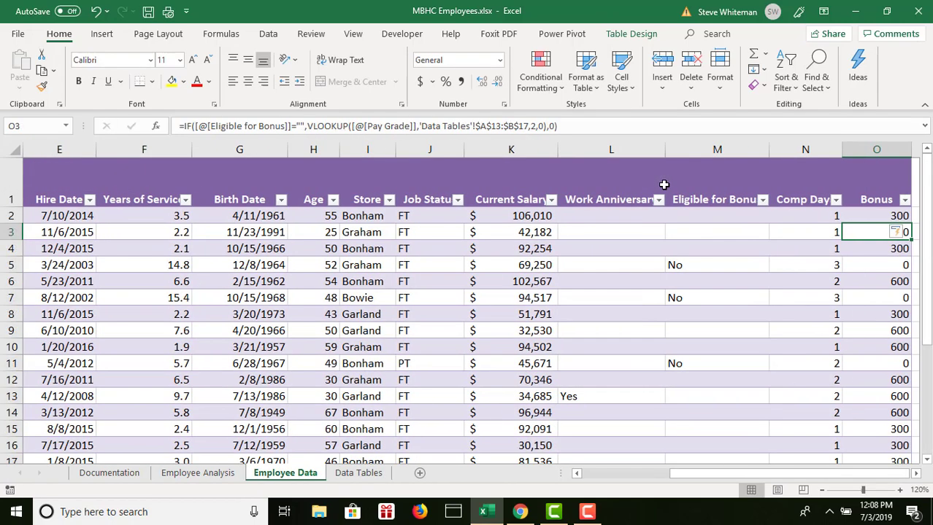
left_click(916, 474)
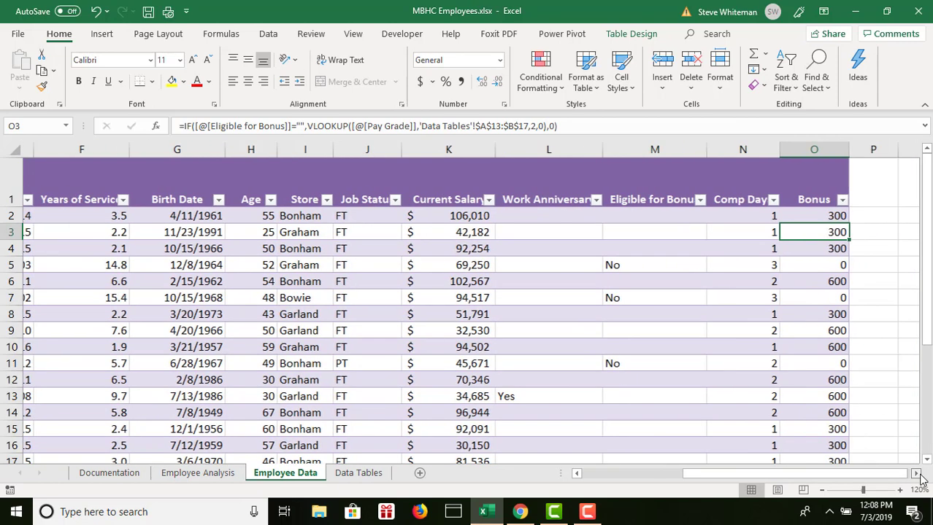
left_click(825, 216)
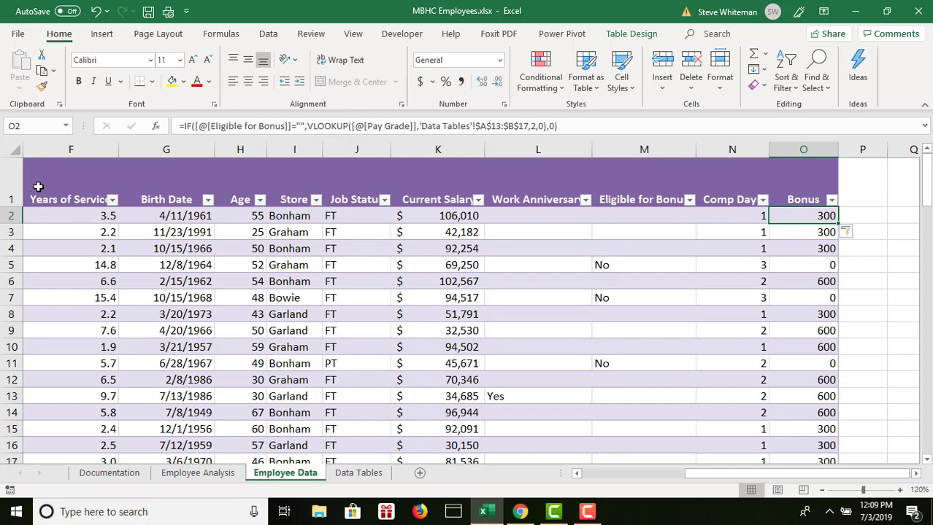
left_click(576, 476)
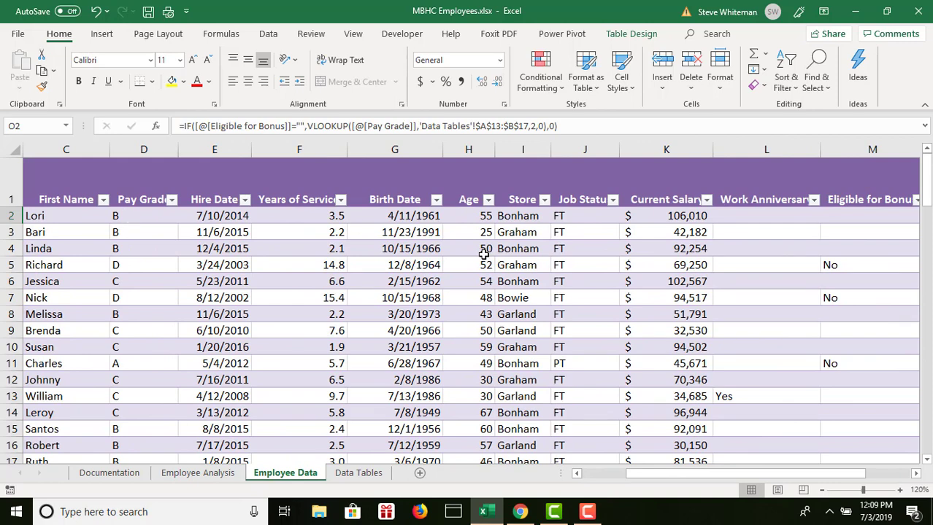
left_click(916, 476)
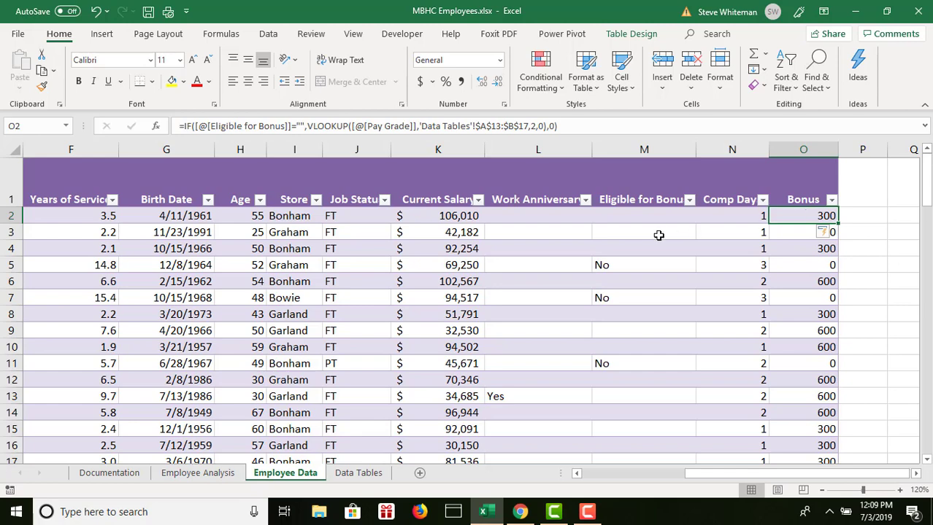
Step: Wrap the Years of Service formula in F2 in an IFERROR that returns "Invalid hire date"
left_click(63, 218)
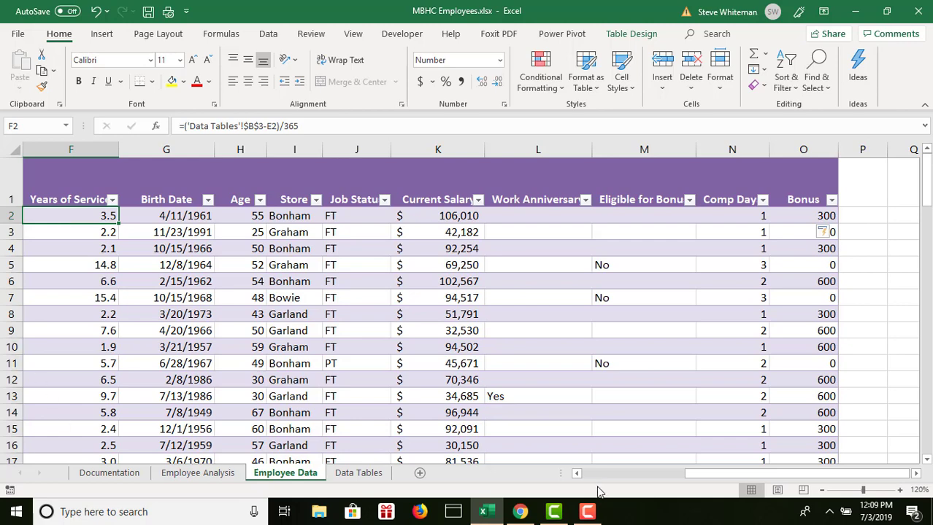
left_click(578, 474)
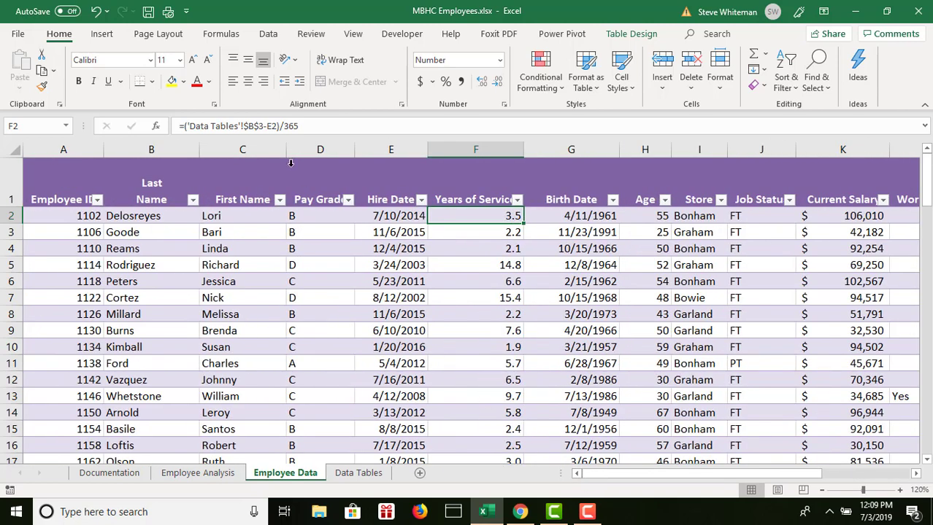
left_click(184, 127)
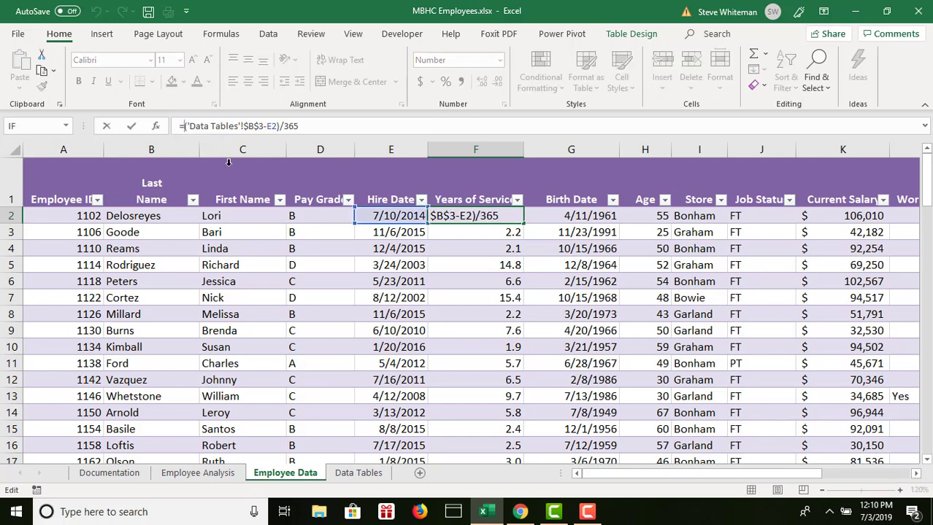
type("iferr")
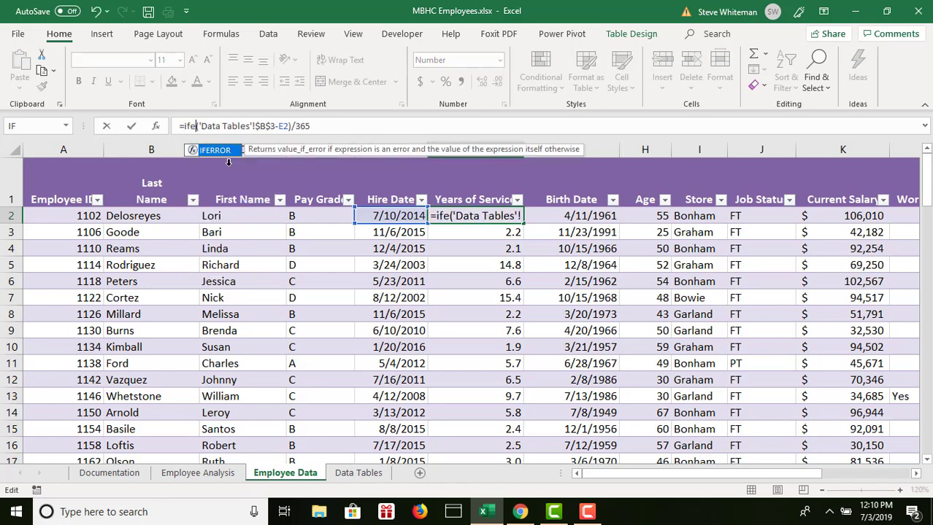
type("or(")
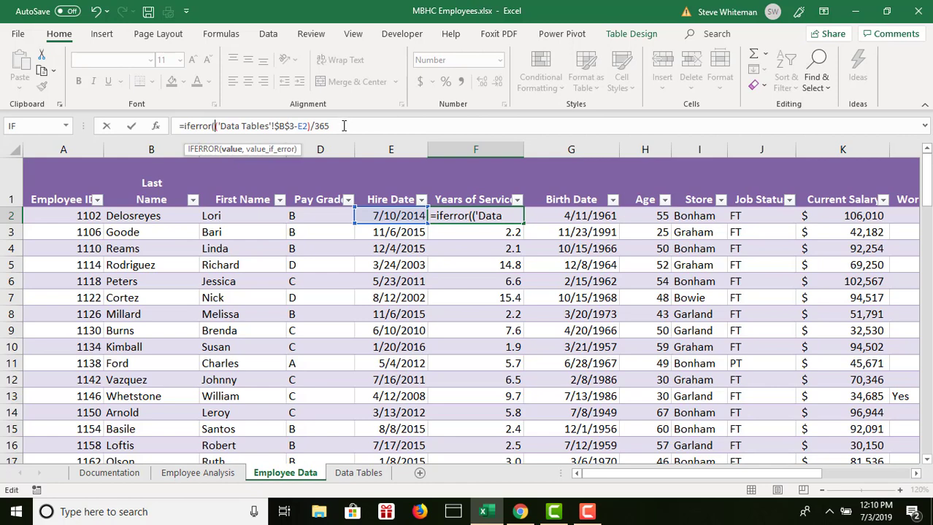
left_click(343, 125)
type(",")
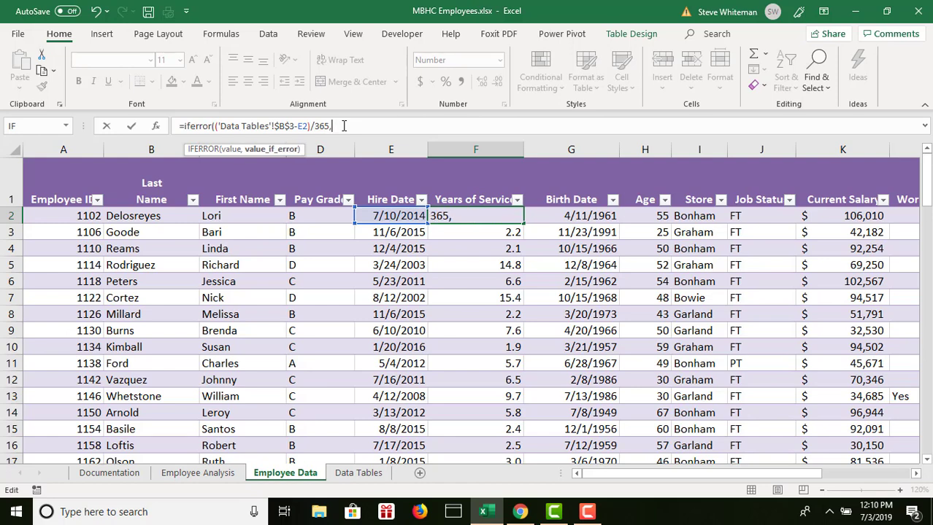
type("\"Invalid hire date\")")
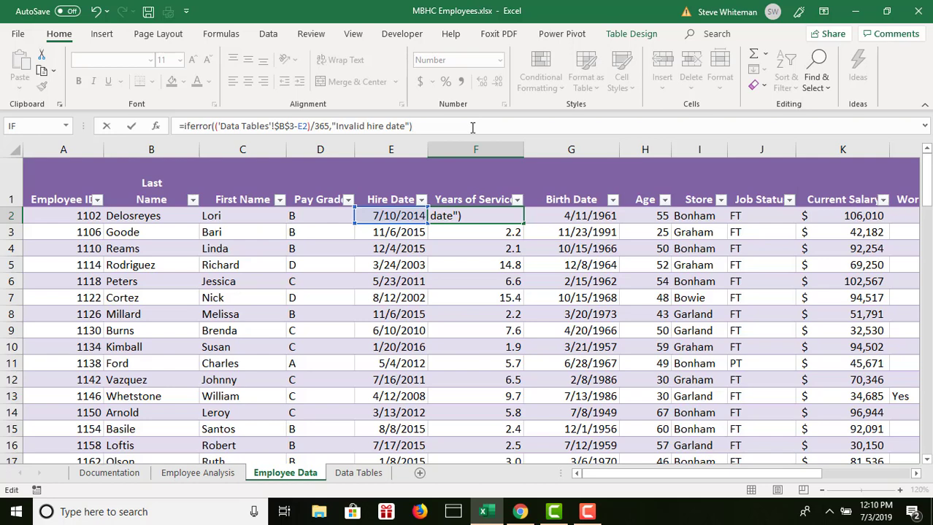
key("Return")
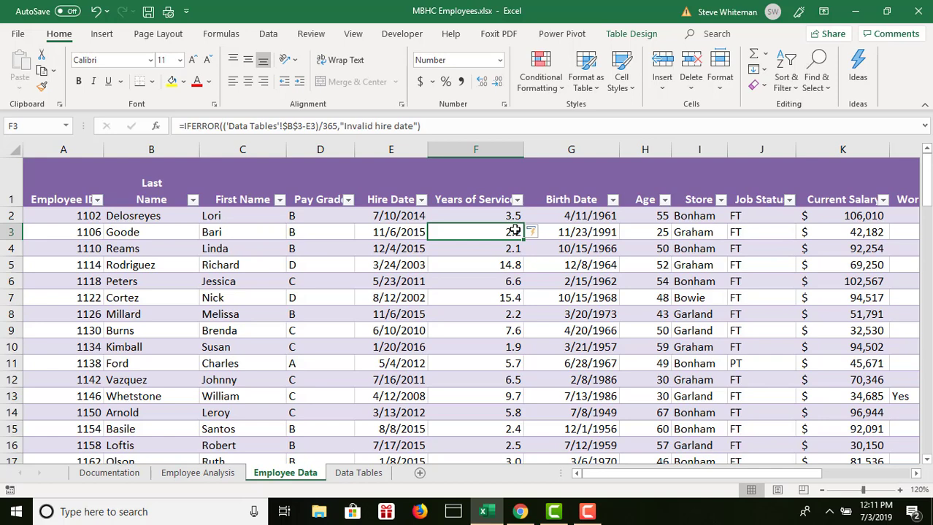
Step: Change the hire date in E2 to the invalid date 17/10/2014 to test the error handling
left_click(407, 216)
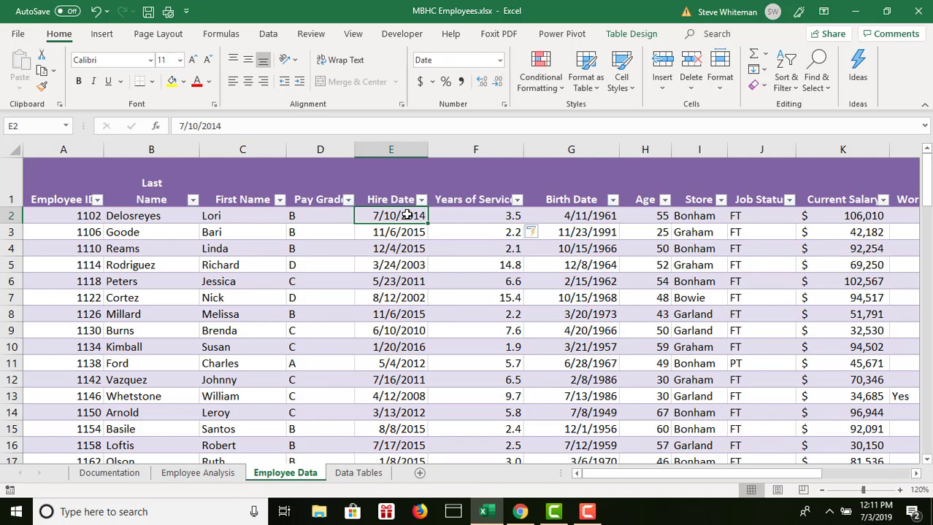
left_click(178, 125)
type("1")
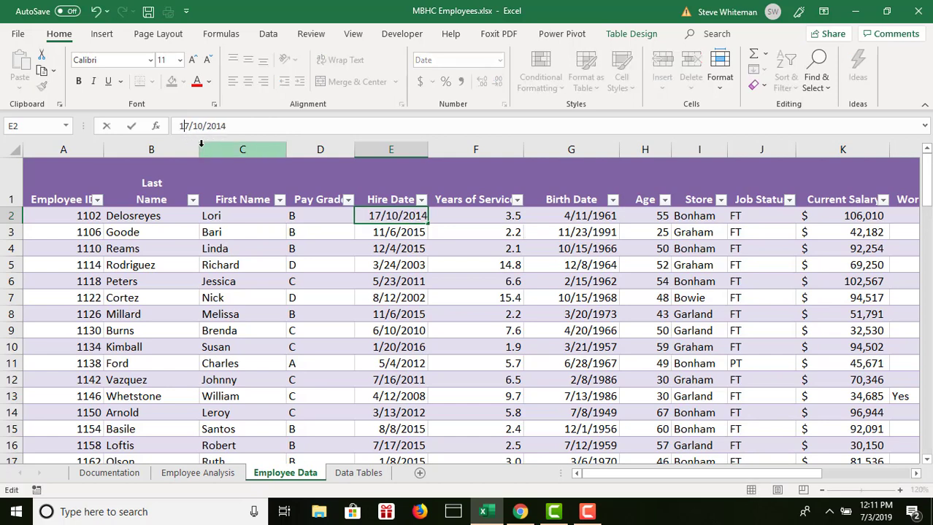
key("Return")
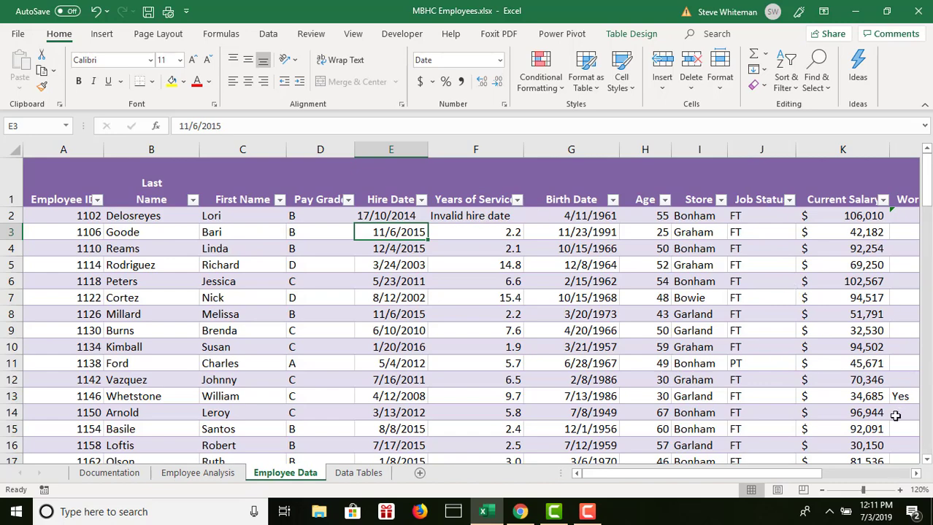
Step: Wrap the Work Anniversary formula in L2 in an IFERROR that returns "Invalid hire date"
left_click(917, 475)
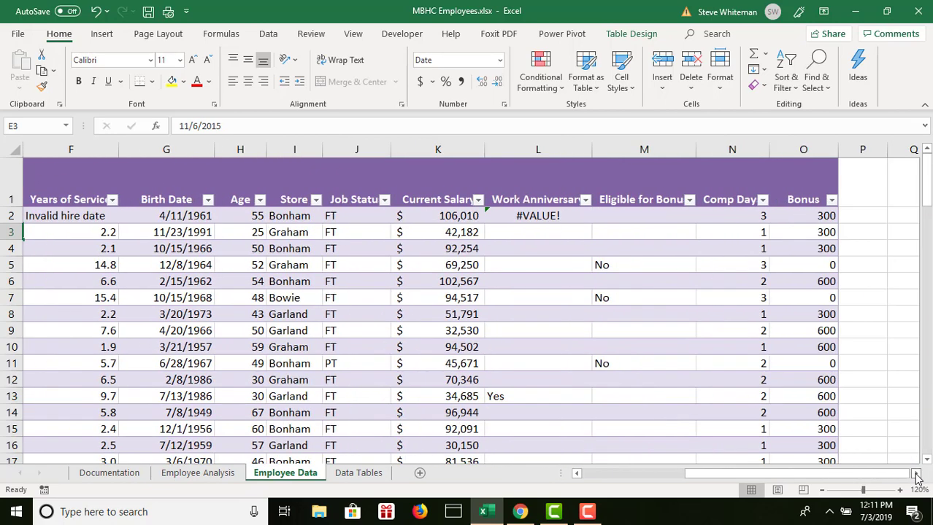
left_click(528, 214)
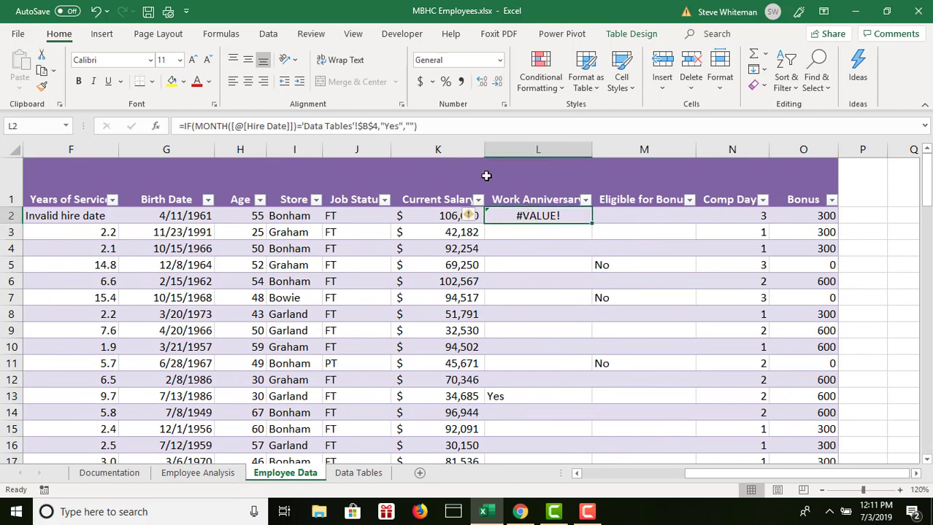
left_click(179, 125)
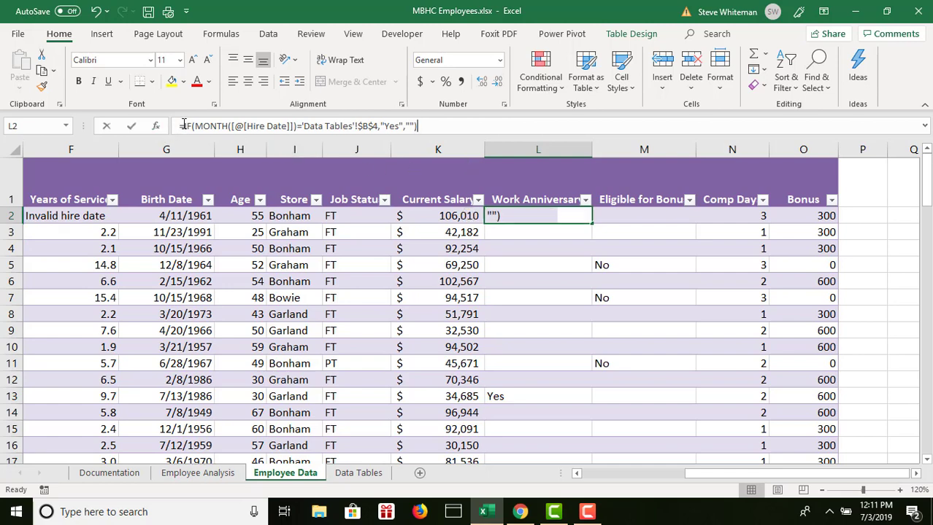
type("iferror")
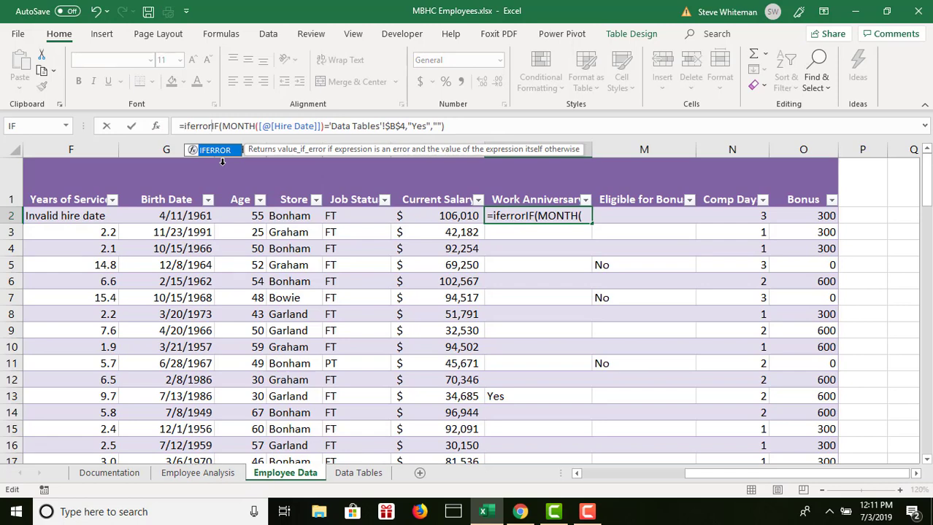
type("(")
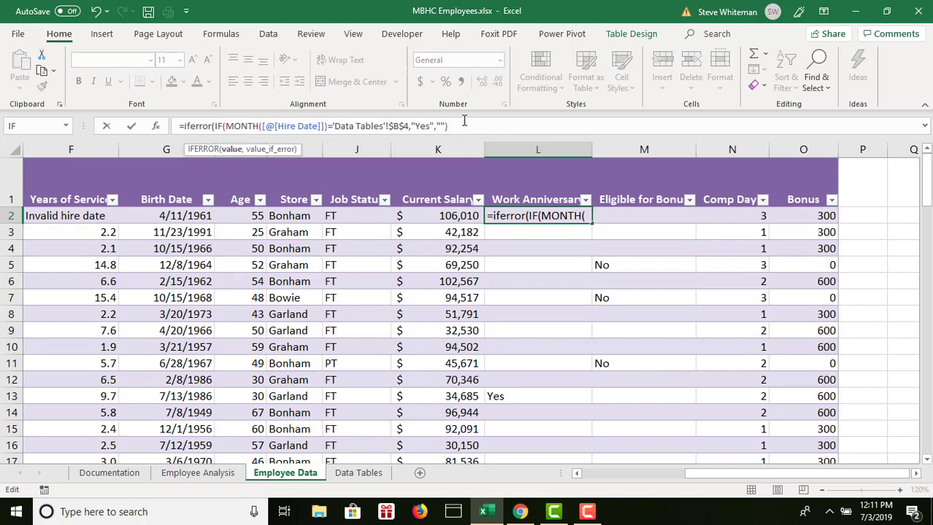
type(",")
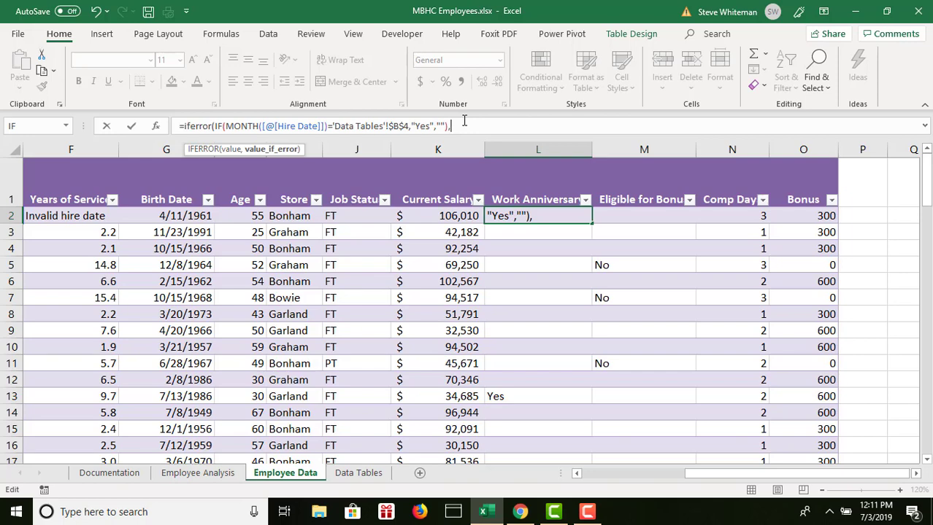
type("\"Invalid hire ")
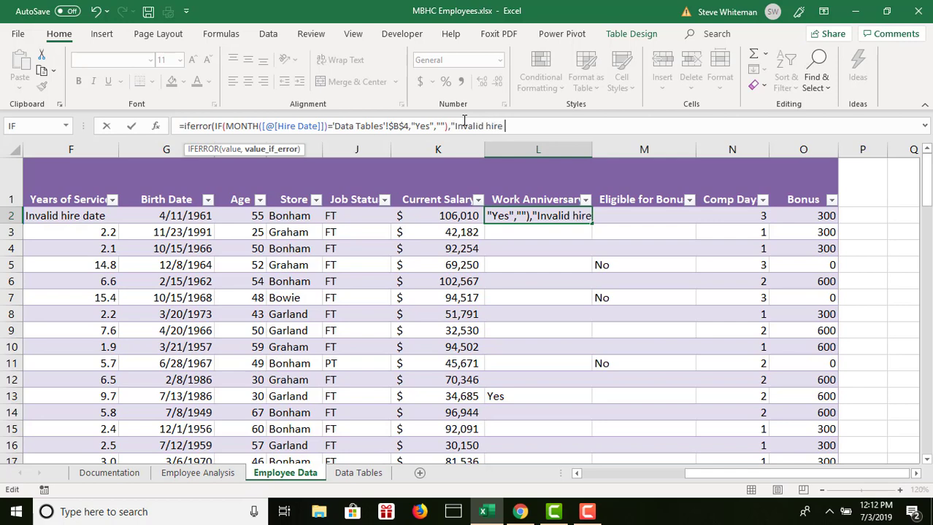
type("date")
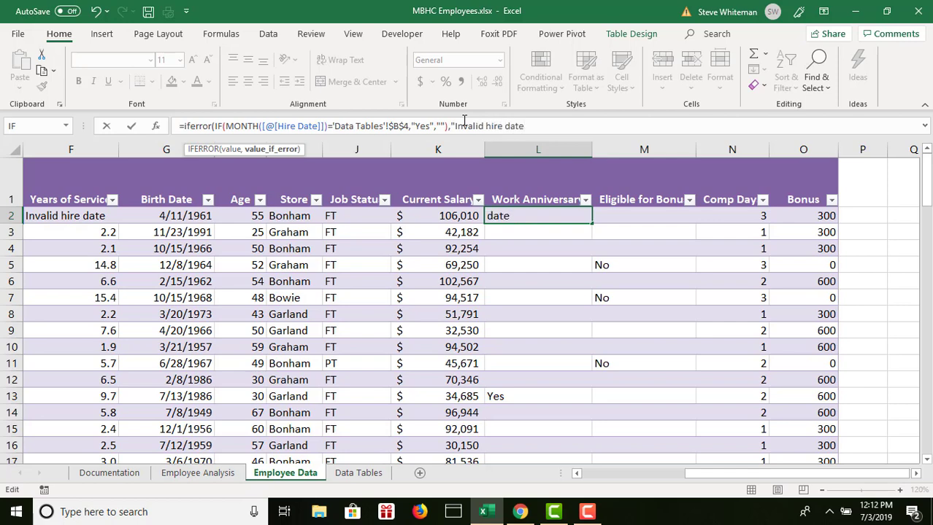
type(")")
type(")")
key("Return")
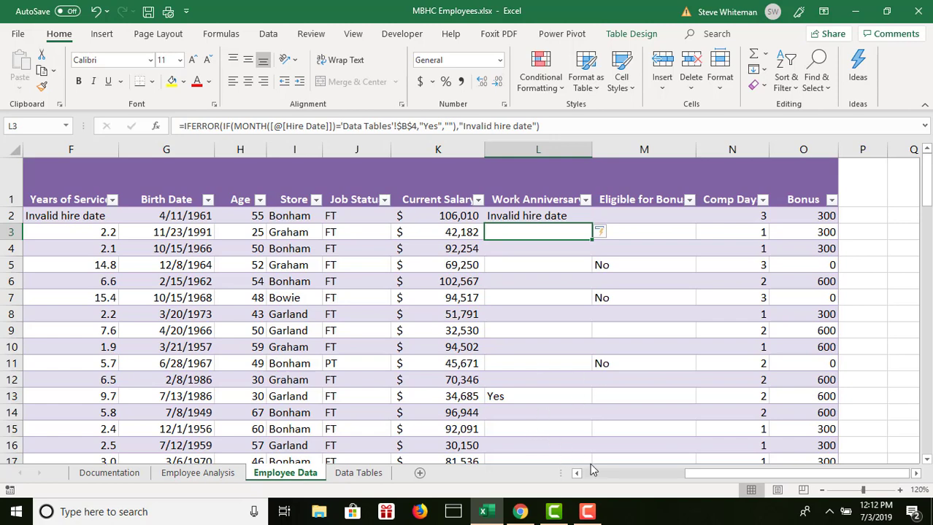
Step: Edit the Duplicate Values conditional formatting rule on the Employee ID column to use a light blue fill
left_click(532, 217)
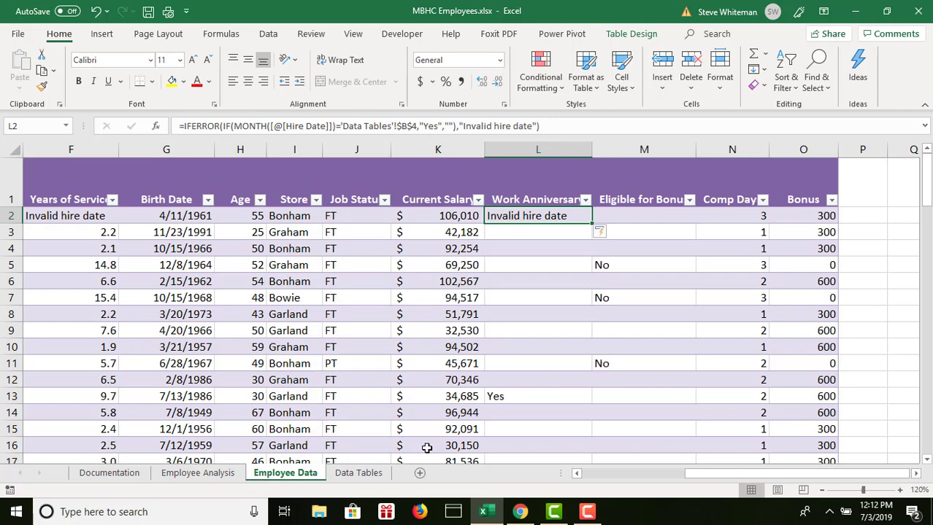
left_click(604, 474)
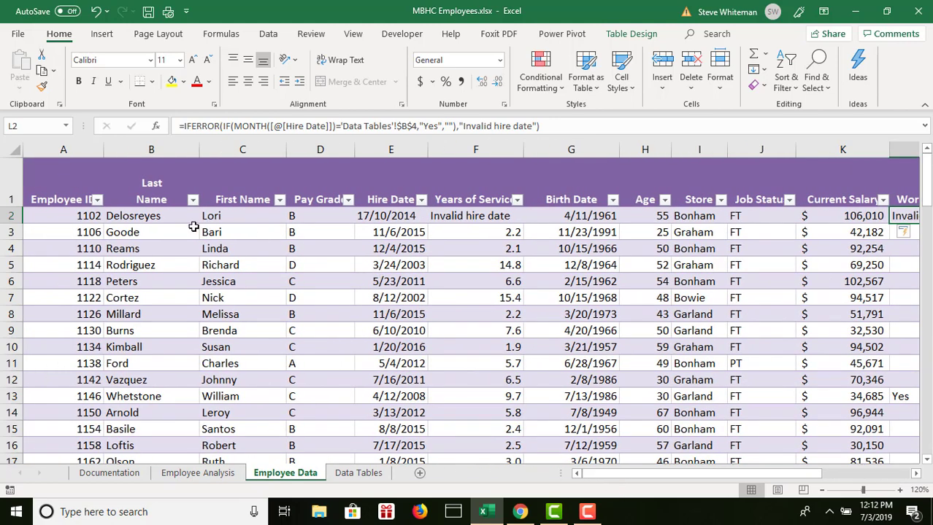
left_click(68, 219)
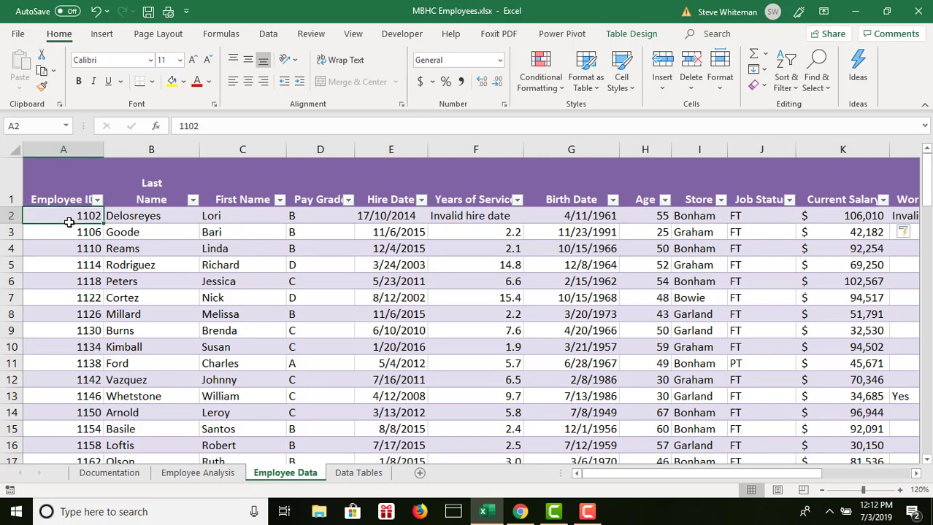
left_click(560, 88)
left_click(552, 312)
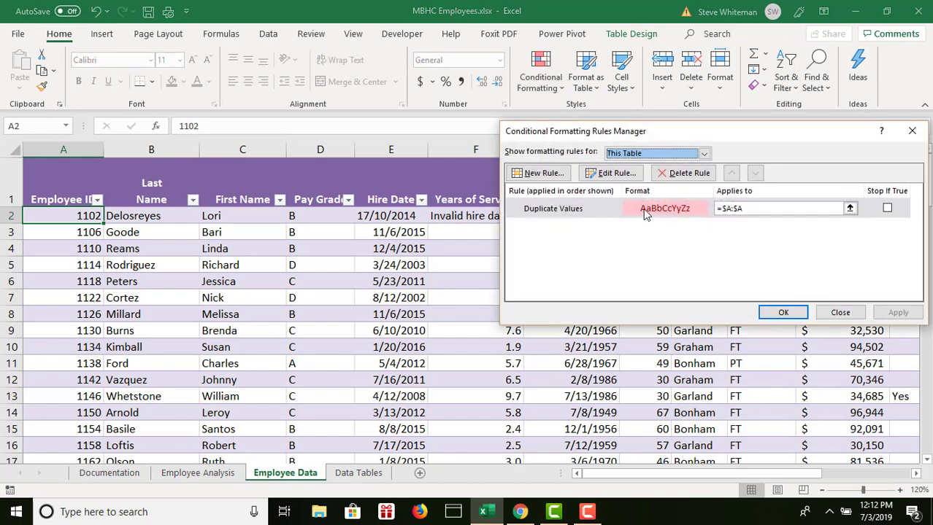
left_click(602, 212)
left_click(607, 173)
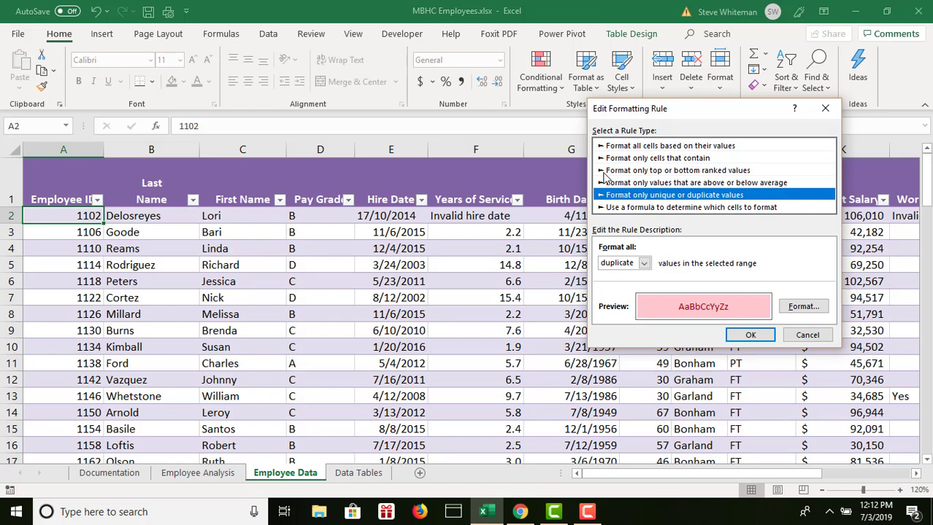
left_click(803, 307)
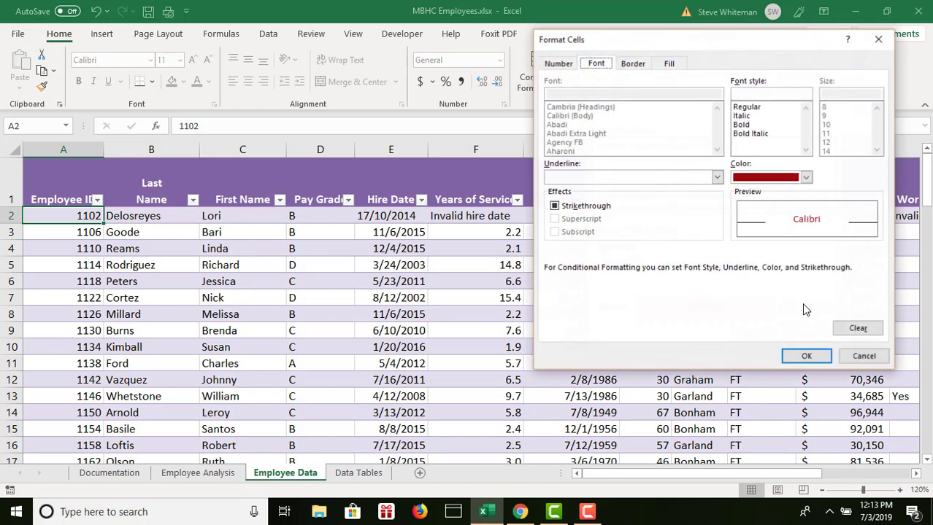
left_click(669, 64)
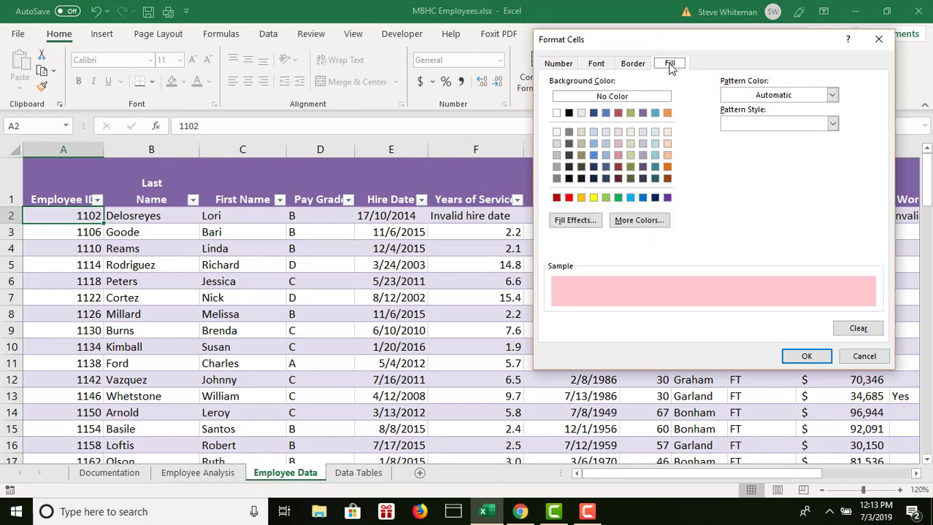
left_click(630, 198)
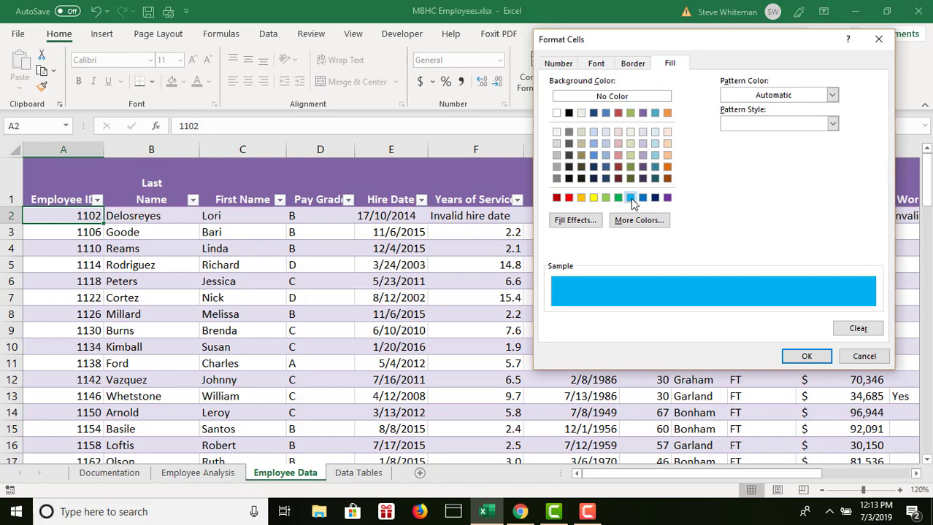
left_click(809, 358)
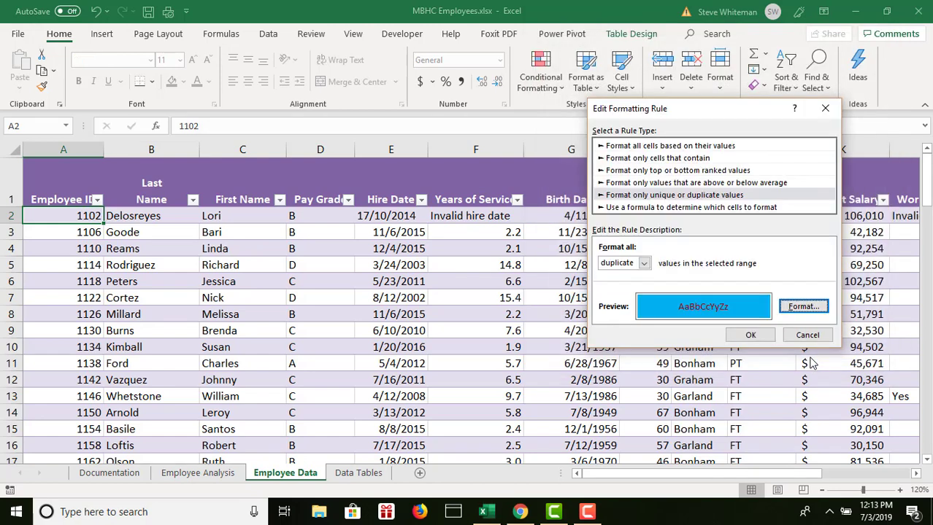
left_click(750, 335)
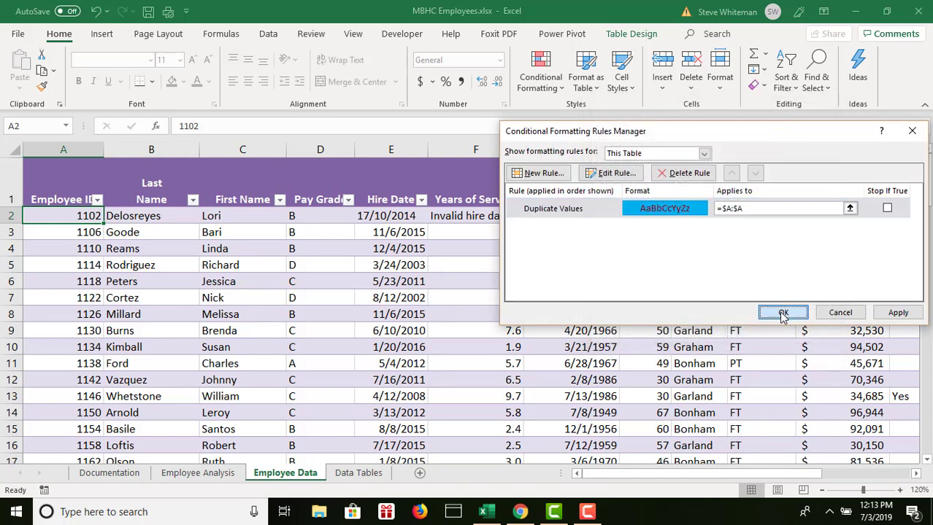
left_click(783, 314)
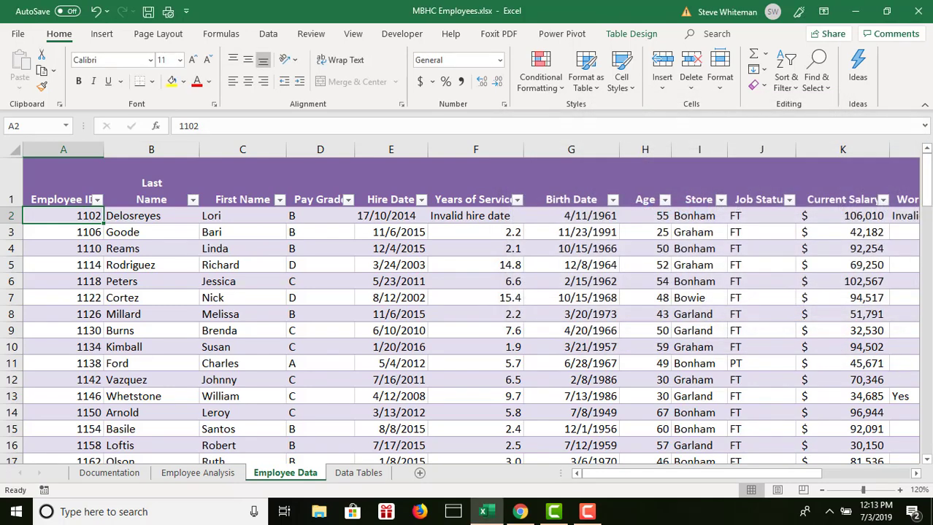
Step: Replace the employee ID in A101 with one already used in another row to test the duplicate highlighting
left_click(926, 446)
left_click(926, 446)
scroll(926, 446, "down", 18)
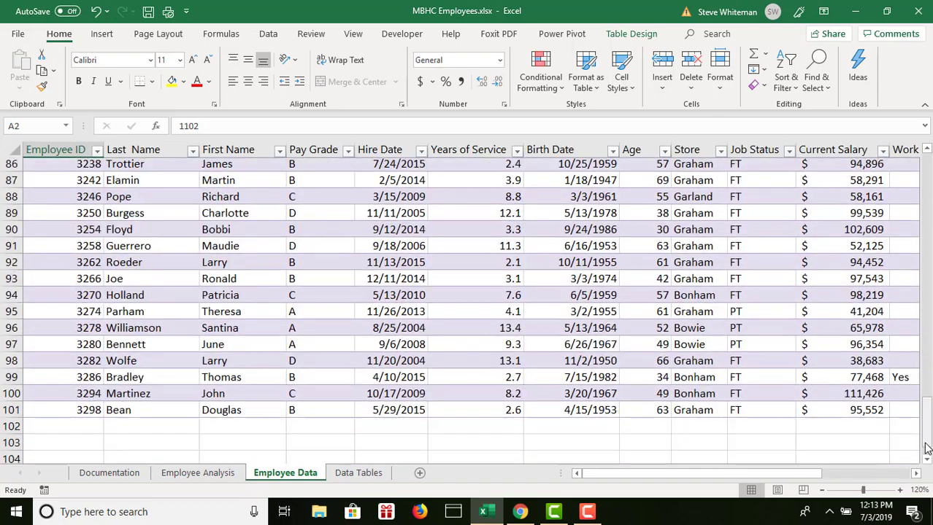
left_click(77, 363)
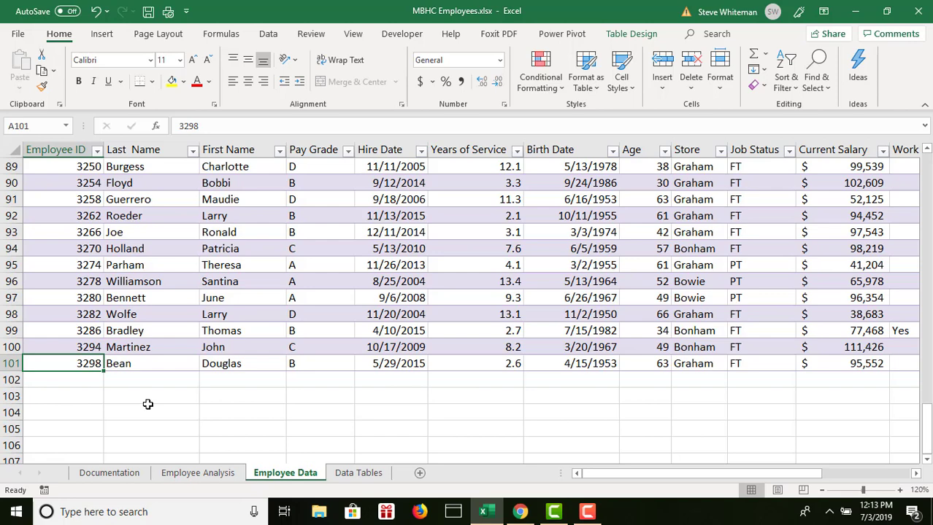
type("3226")
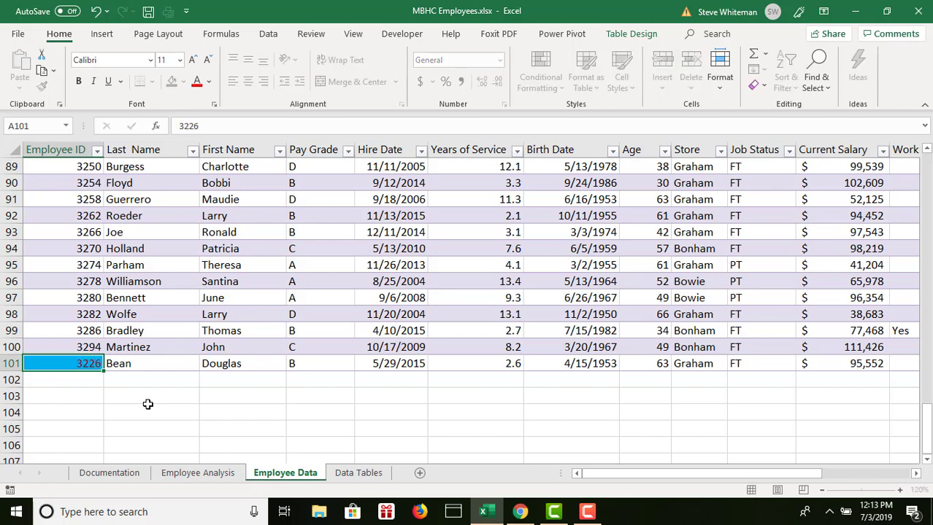
key("Return")
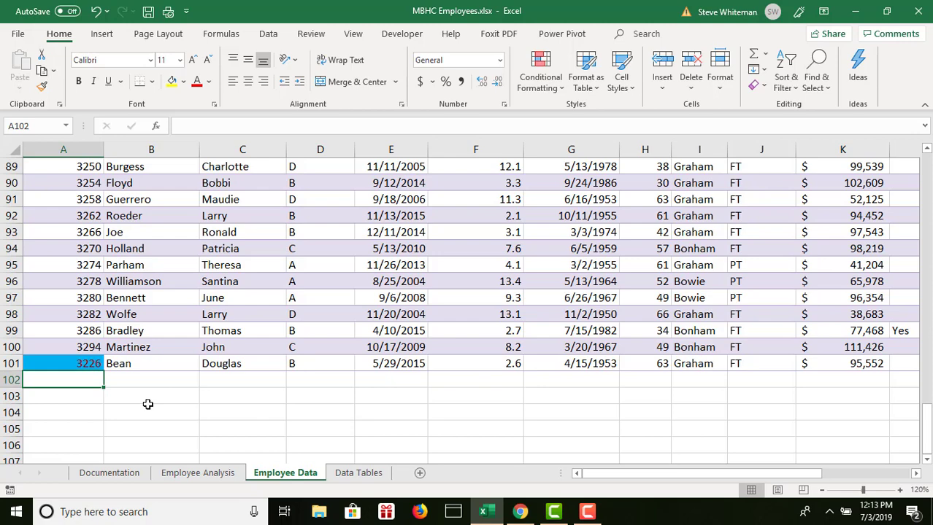
Step: Insert a COUNTIF function in the FT row's Total Employees cell, B3, on the Employee Analysis sheet
left_click(198, 473)
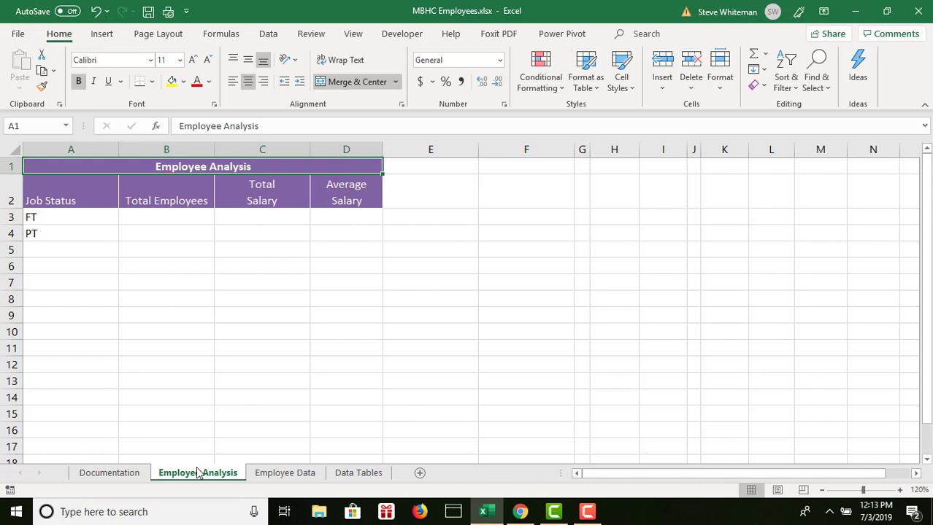
left_click(153, 217)
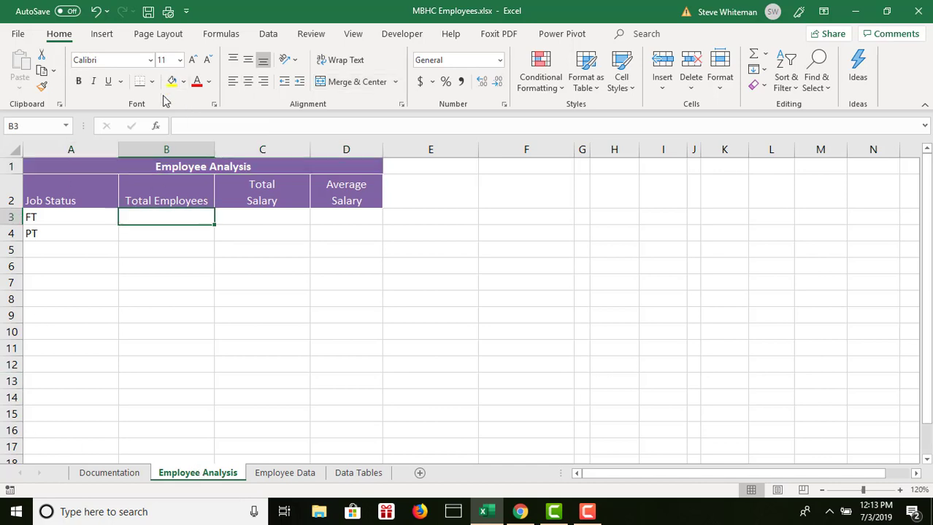
left_click(157, 127)
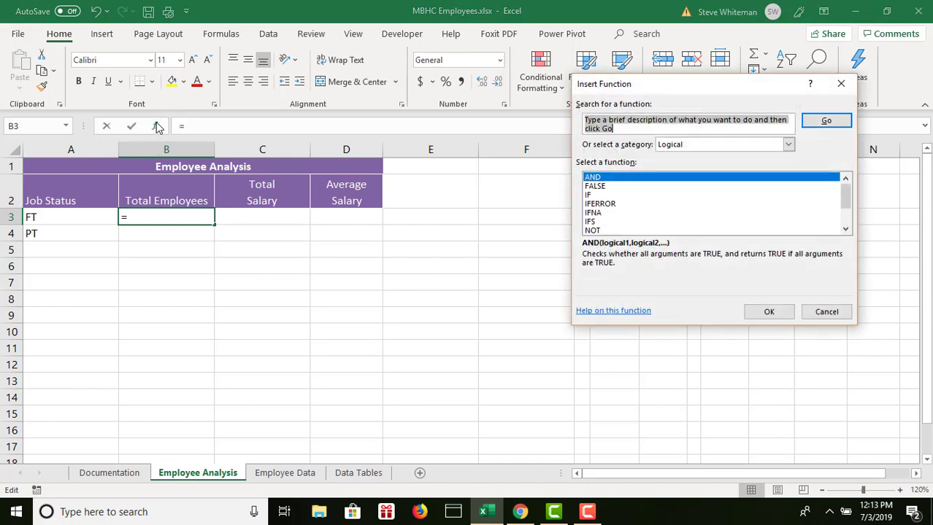
left_click(787, 145)
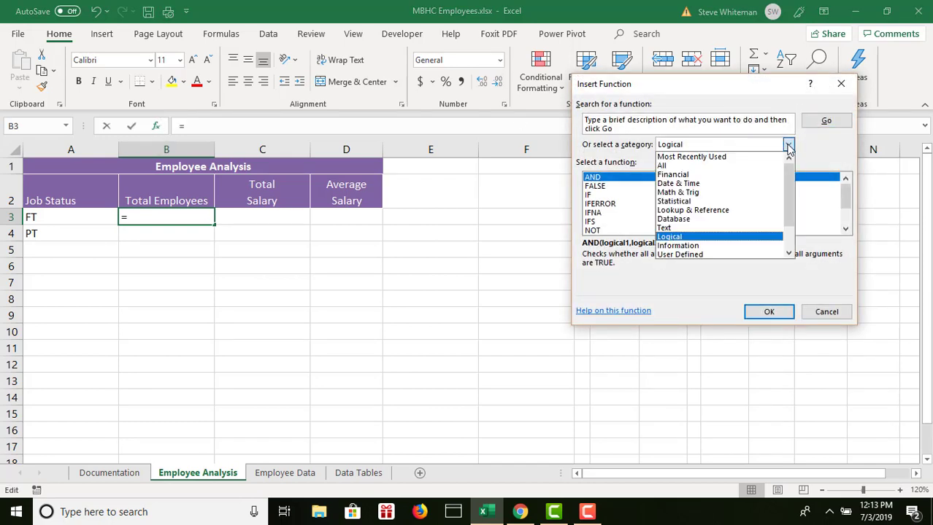
left_click(666, 167)
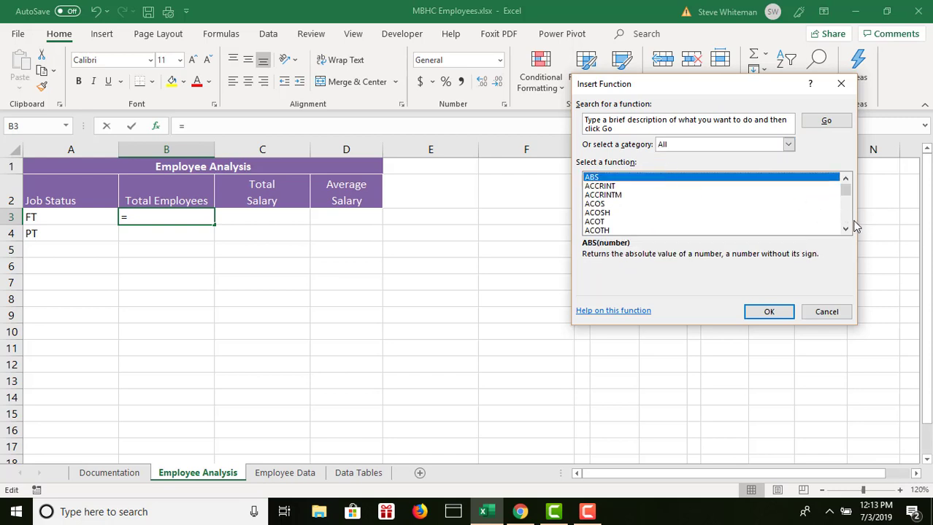
scroll(845, 219, "down", 12)
scroll(847, 217, "down", 18)
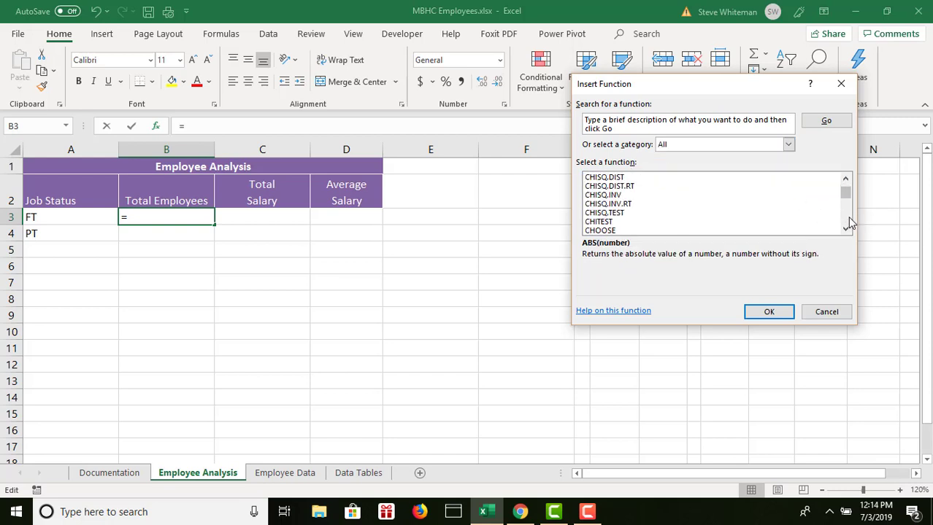
left_click(846, 180)
left_click(846, 180)
left_click(845, 181)
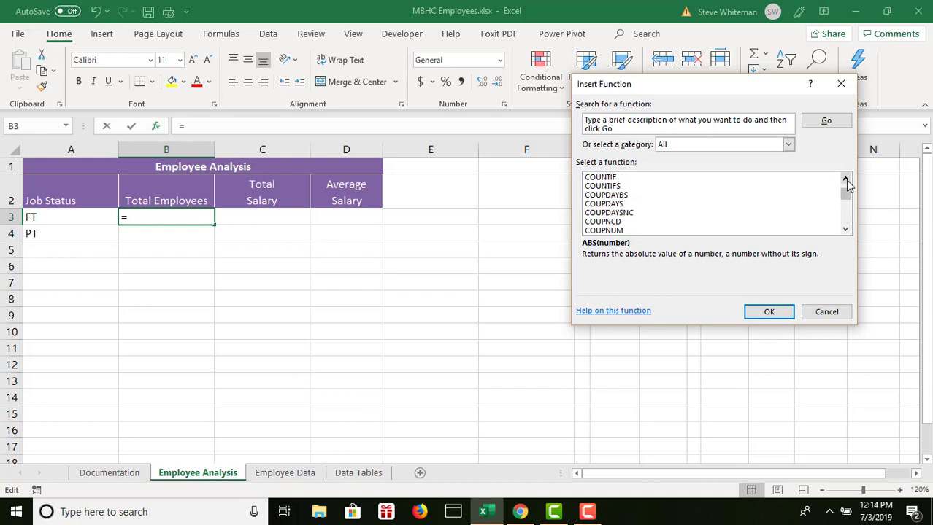
left_click(631, 181)
left_click(767, 312)
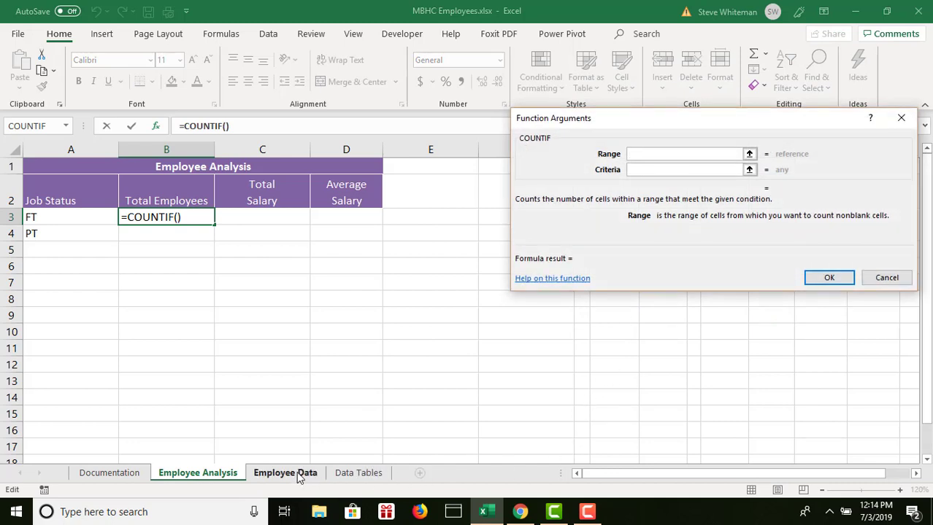
Step: Complete the COUNTIF in B3 with the Employee Data range EmployeeTbl[Job Status] and the criteria "FT"
left_click(298, 475)
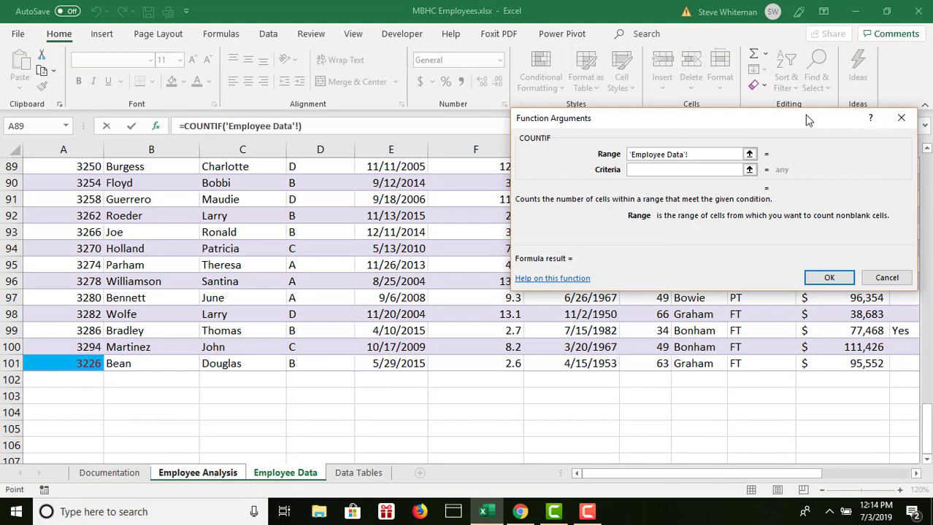
left_click_drag(808, 120, 440, 105)
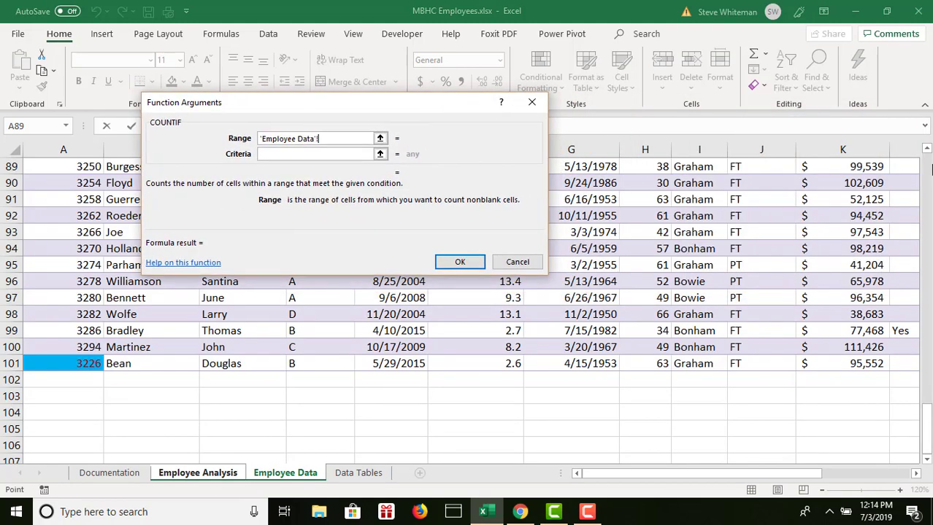
scroll(930, 170, "up", 20)
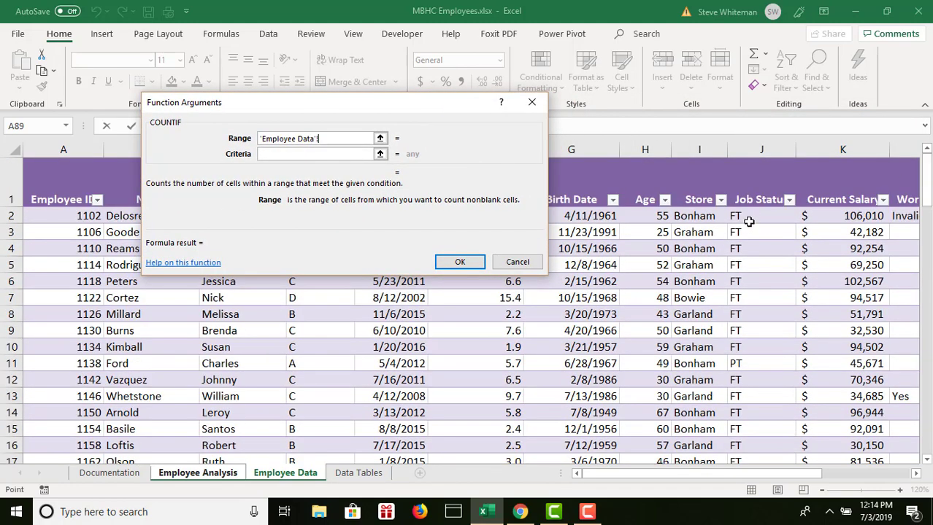
left_click_drag(749, 221, 740, 396)
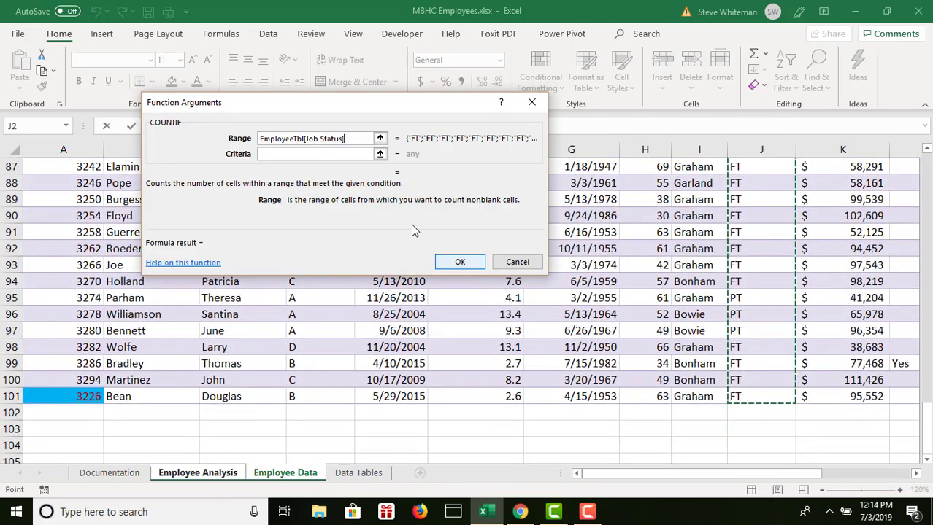
left_click(304, 155)
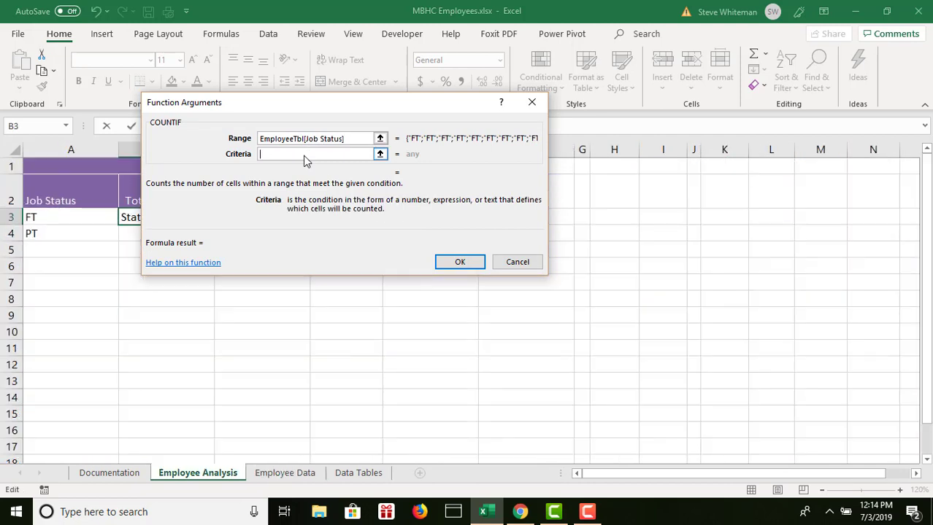
type("FT")
left_click(458, 265)
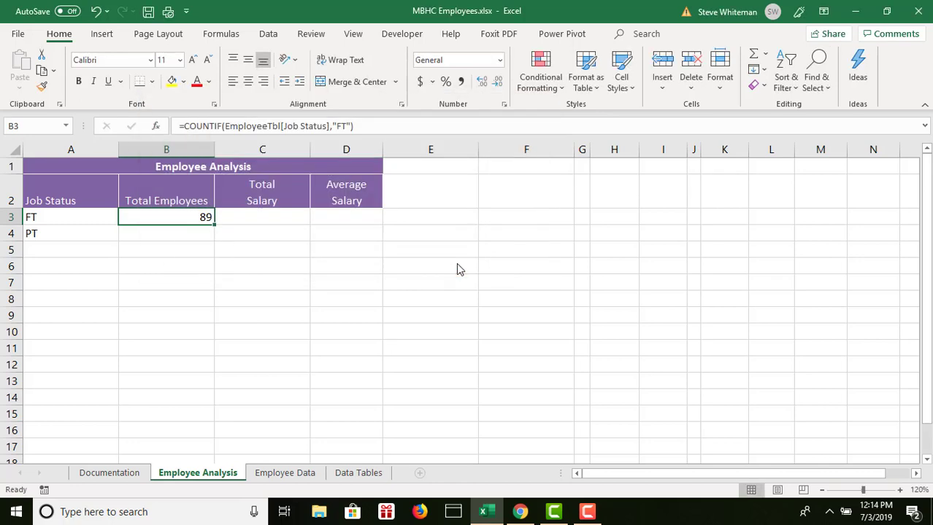
Step: Insert a COUNTIF function in the PT row's Total Employees cell, B4
left_click(203, 232)
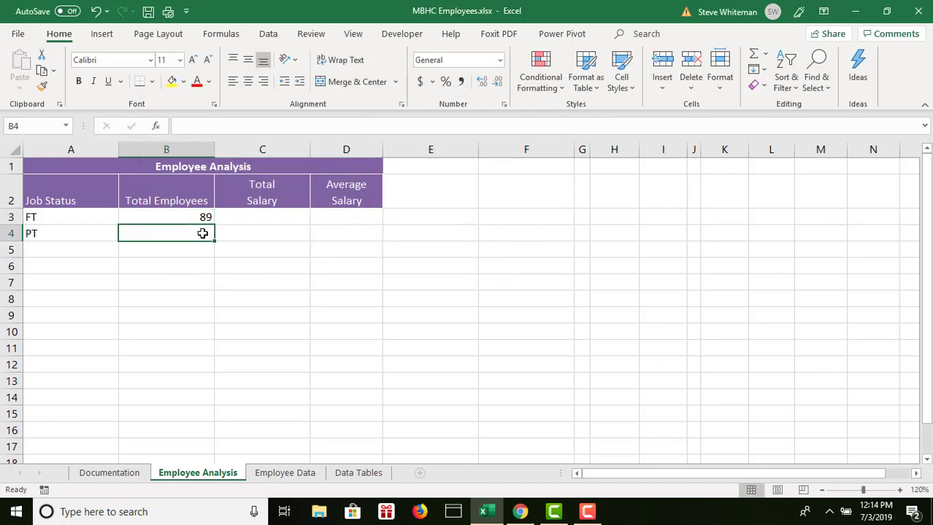
left_click(156, 127)
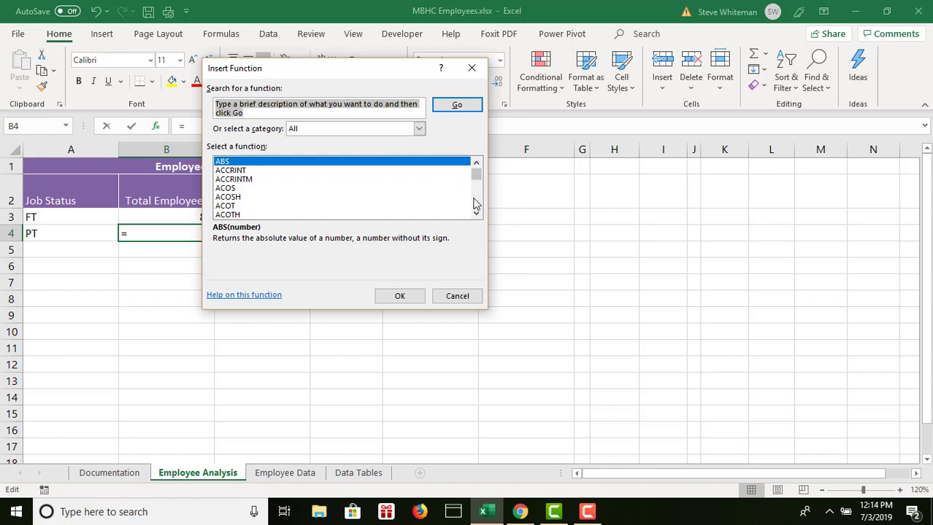
scroll(478, 208, "down", 2)
scroll(478, 208, "down", 20)
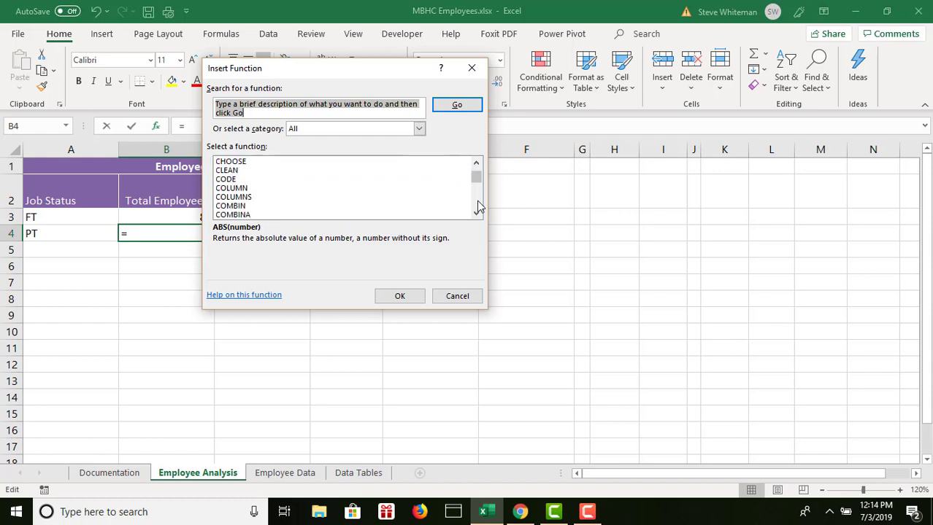
scroll(478, 208, "down", 4)
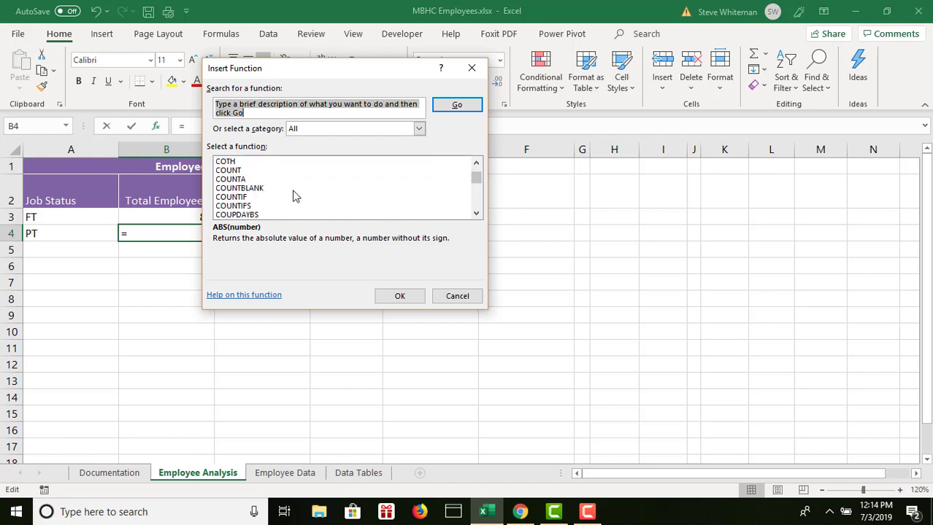
left_click(232, 197)
left_click(399, 295)
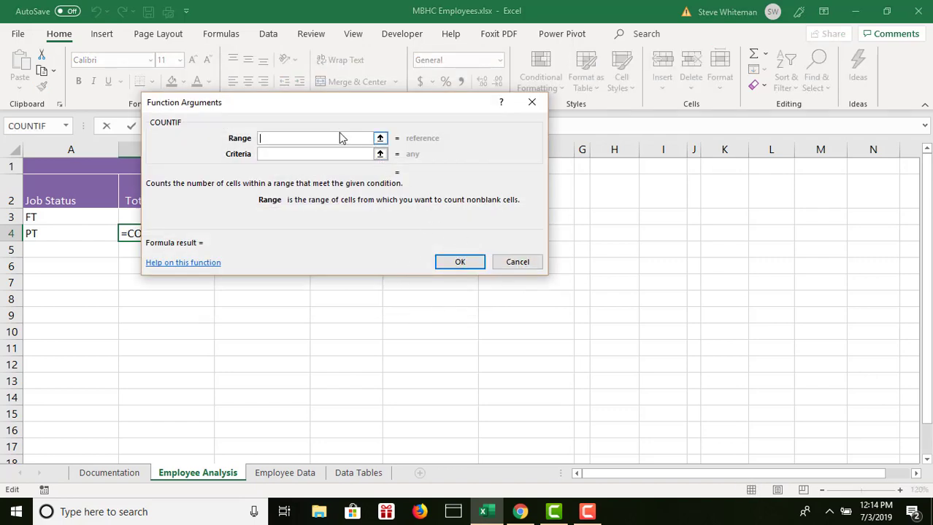
Step: Complete the COUNTIF in B4 with the Employee Data range EmployeeTbl[Job Status] and the criteria "PT"
left_click(310, 473)
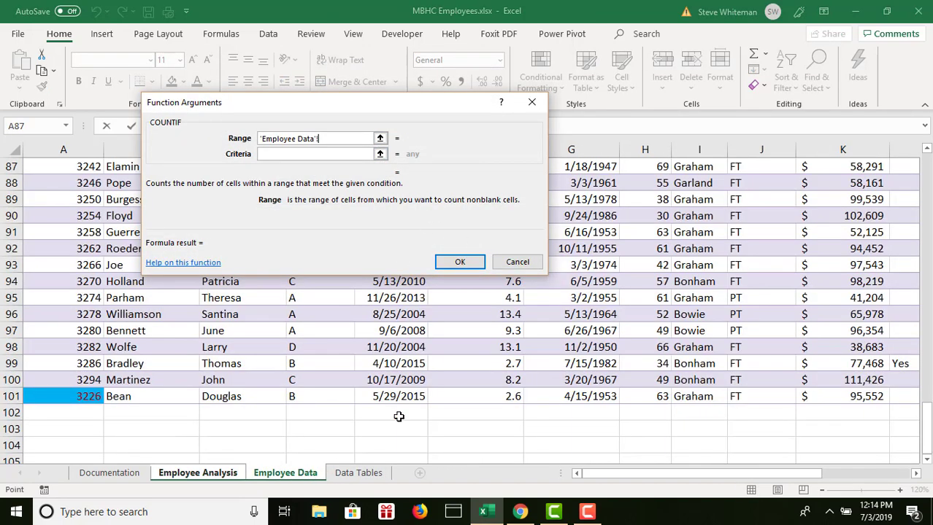
left_click(924, 175)
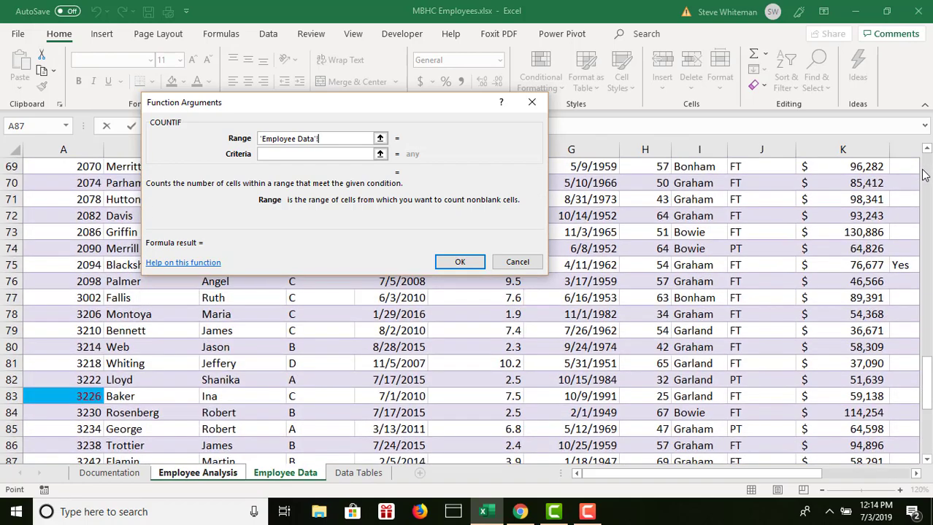
left_click_drag(759, 216, 732, 362)
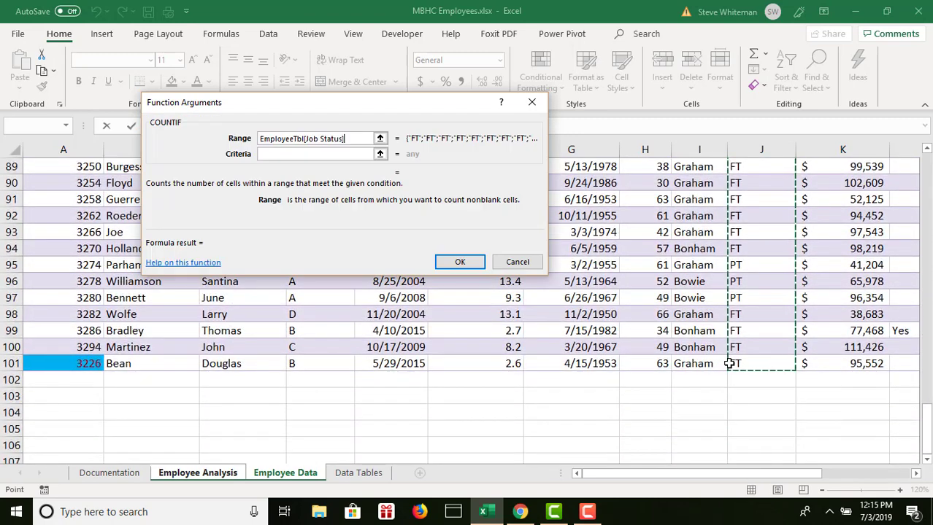
left_click(292, 154)
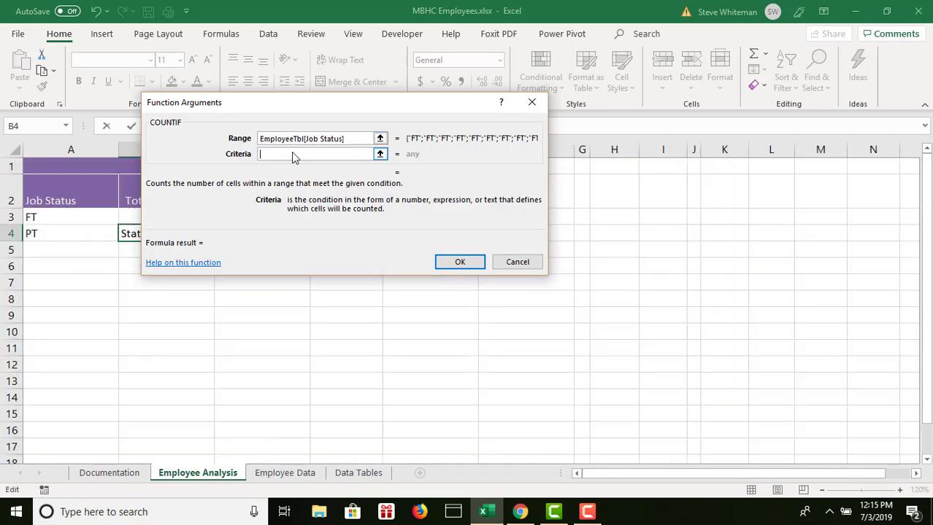
type("PT")
left_click(475, 263)
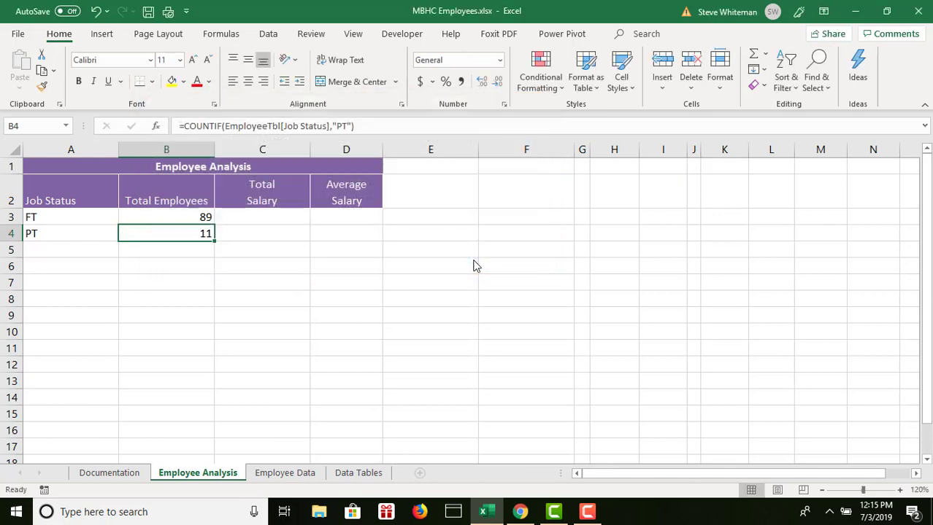
Step: Insert a SUMIF function in the FT row's Total Salary cell, C3
left_click(256, 218)
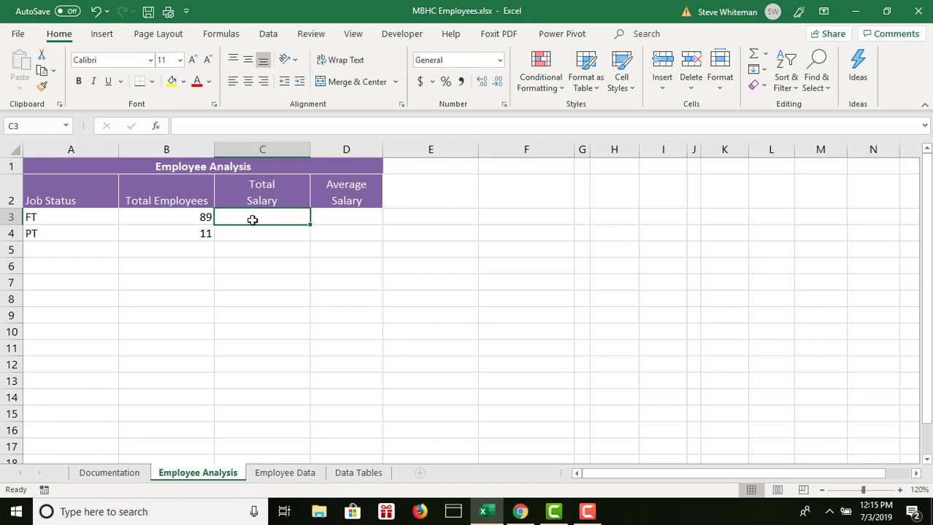
left_click(159, 128)
left_click(477, 208)
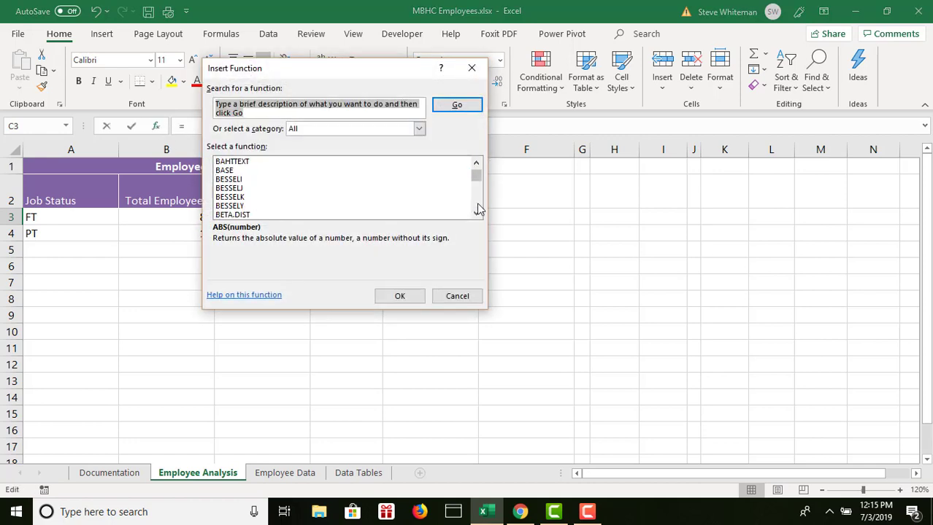
left_click(477, 208)
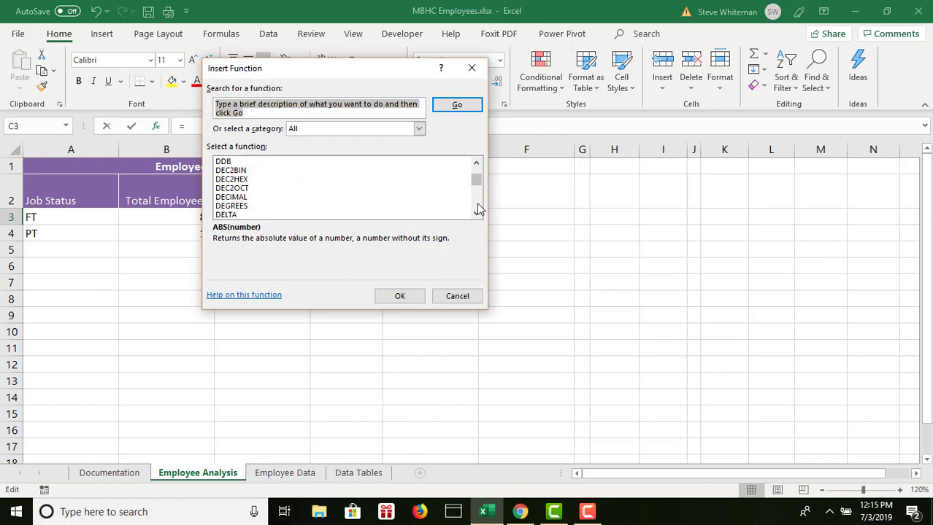
left_click_drag(477, 208, 478, 213)
left_click(246, 162)
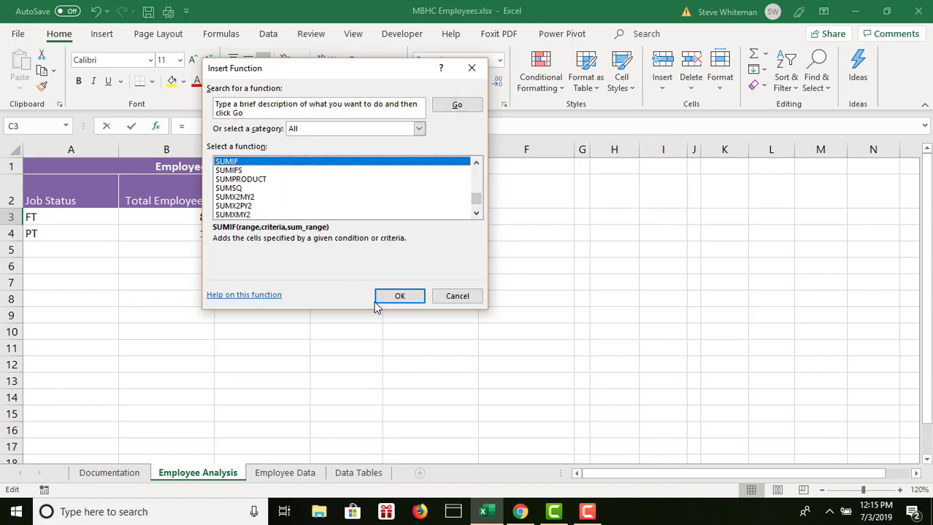
left_click(396, 296)
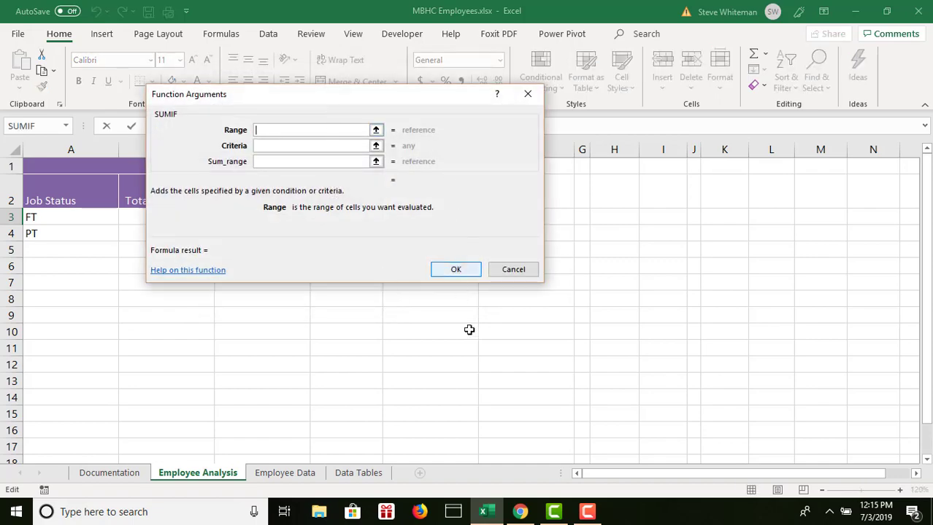
Step: Set the SUMIF range in C3 to EmployeeTbl[Job Status] from Employee Data and the criteria to "FT"
left_click(301, 473)
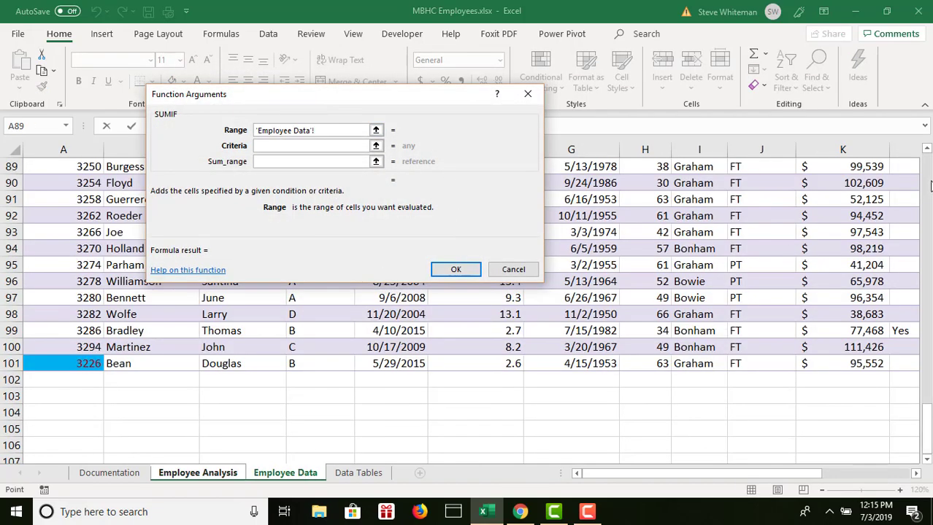
left_click(928, 171)
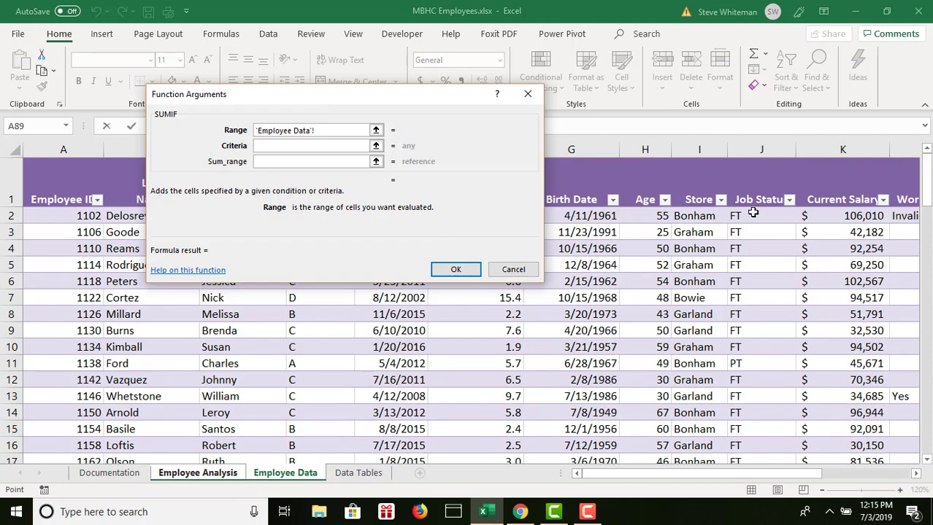
left_click_drag(751, 215, 734, 403)
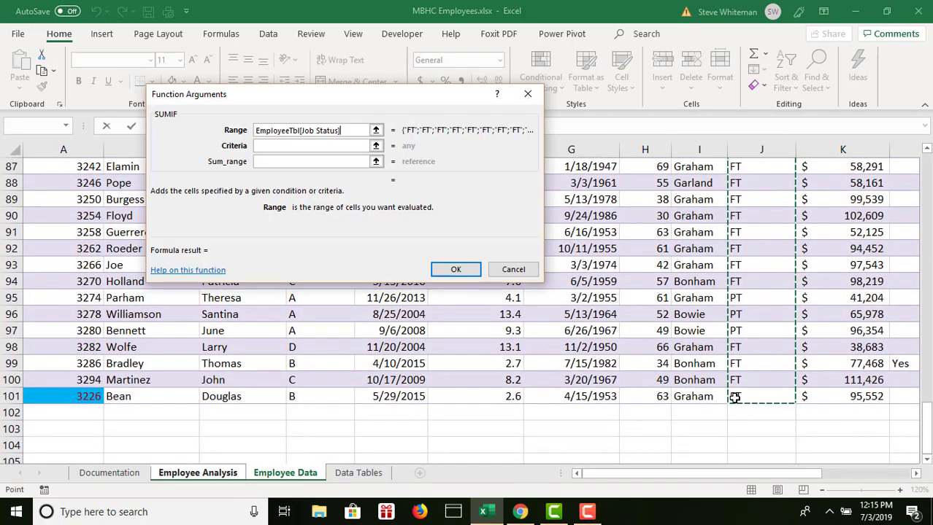
left_click(289, 146)
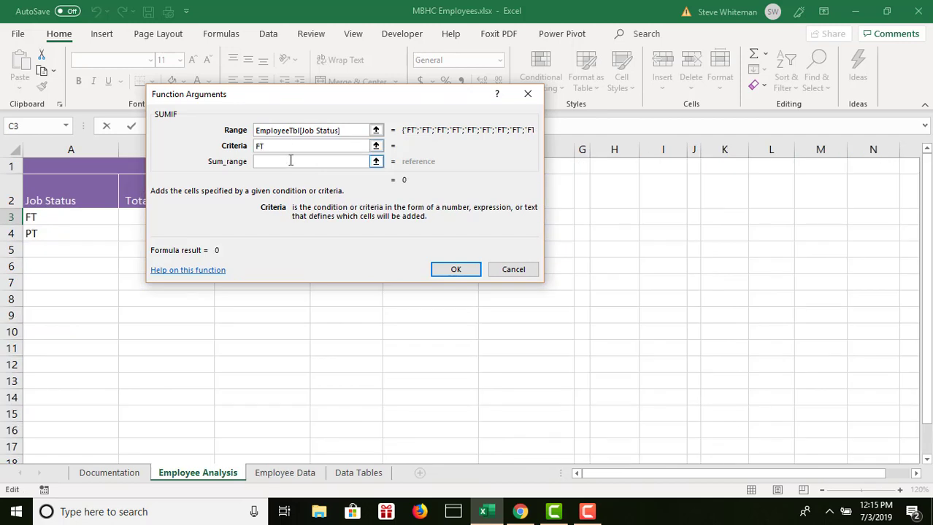
Step: Complete the SUMIF in C3 with EmployeeTbl[Current Salary] from Employee Data as the sum range
left_click(284, 161)
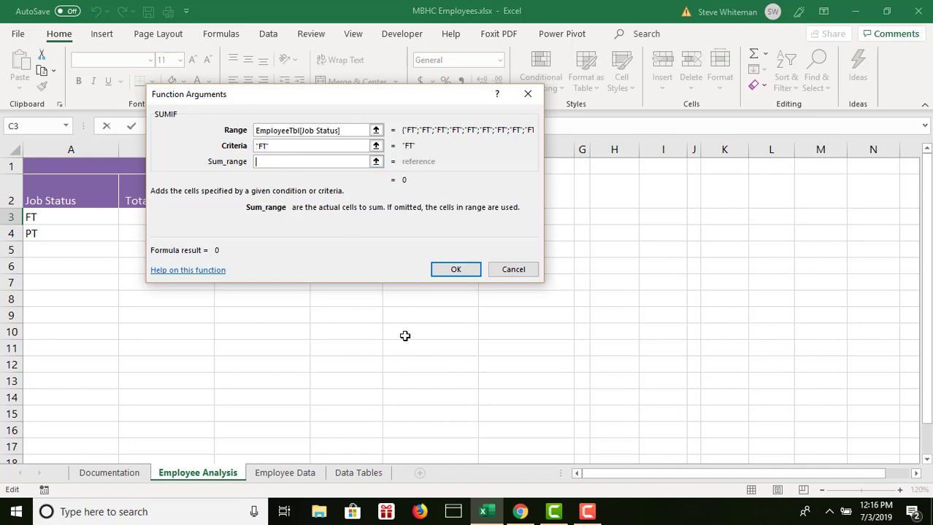
left_click(303, 473)
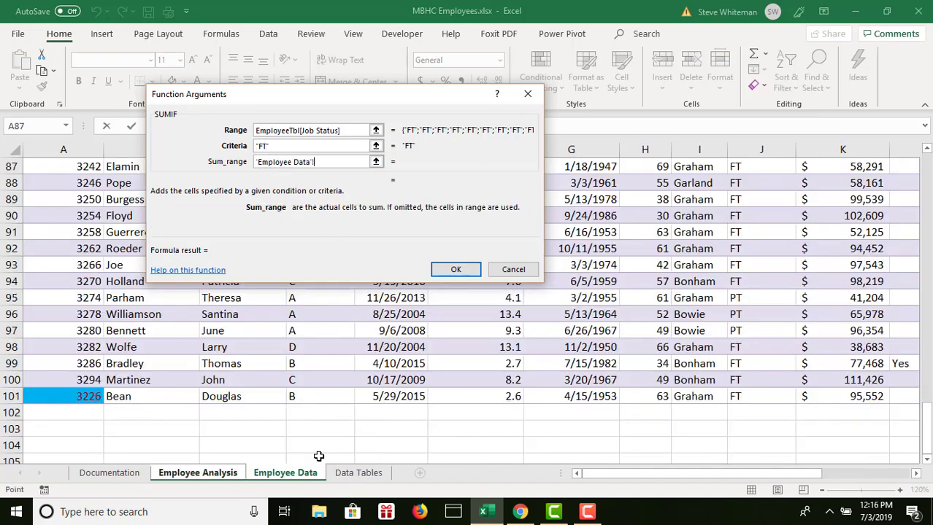
left_click(925, 167)
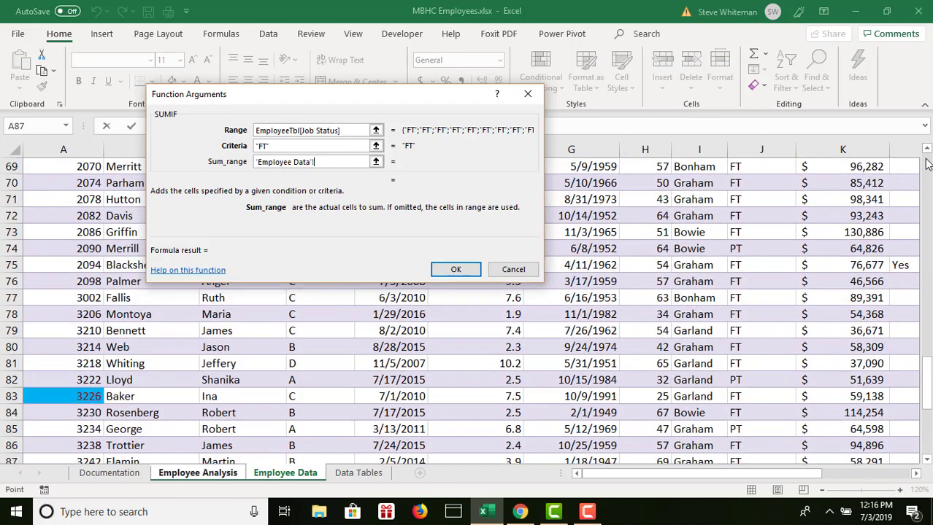
left_click_drag(847, 215, 835, 398)
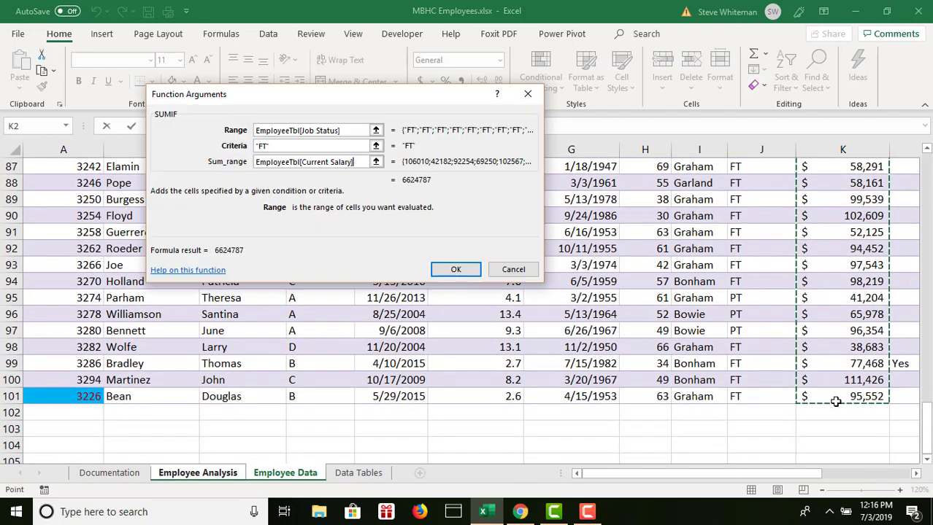
left_click(451, 270)
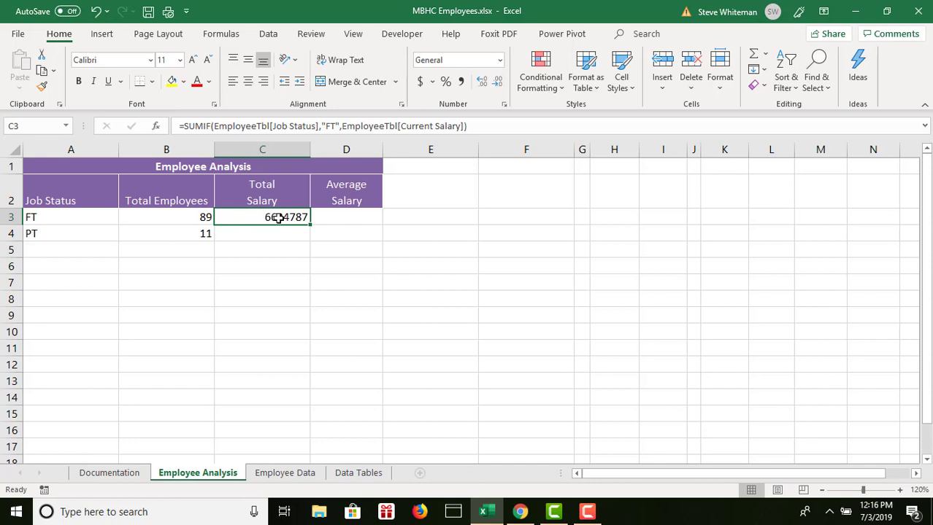
Step: Format the FT Total Salary in C3 as dollar accounting with no decimal places
left_click(421, 82)
left_click(497, 82)
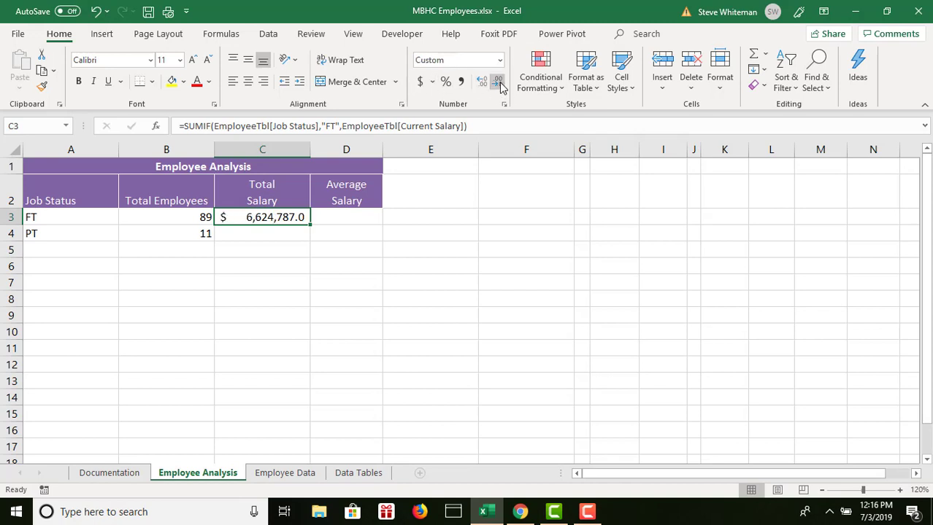
left_click(497, 82)
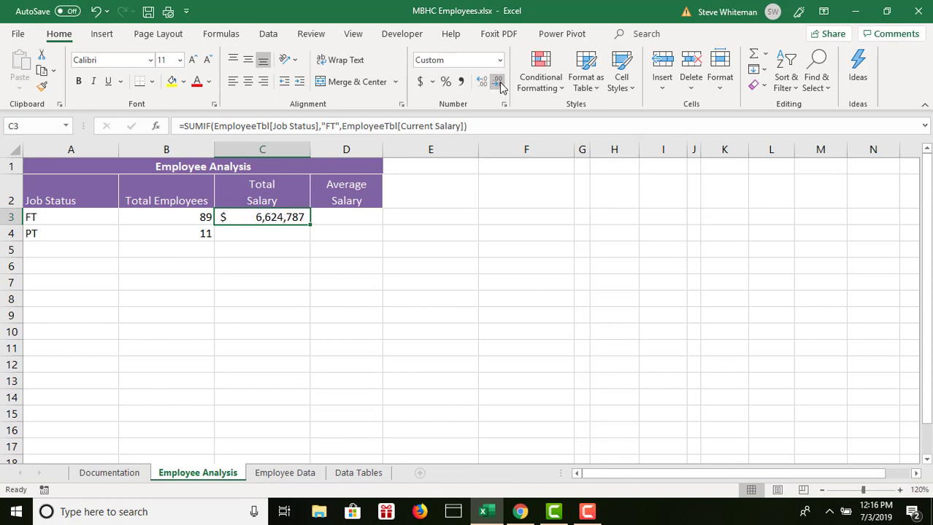
Step: Insert a SUMIF function from the Most Recently Used category in the PT row's Total Salary cell, C4
left_click(291, 232)
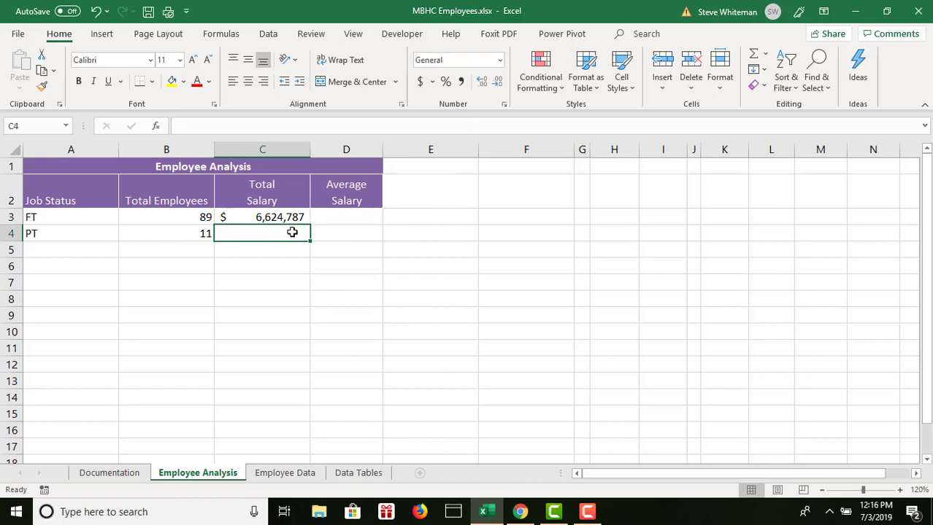
left_click(156, 127)
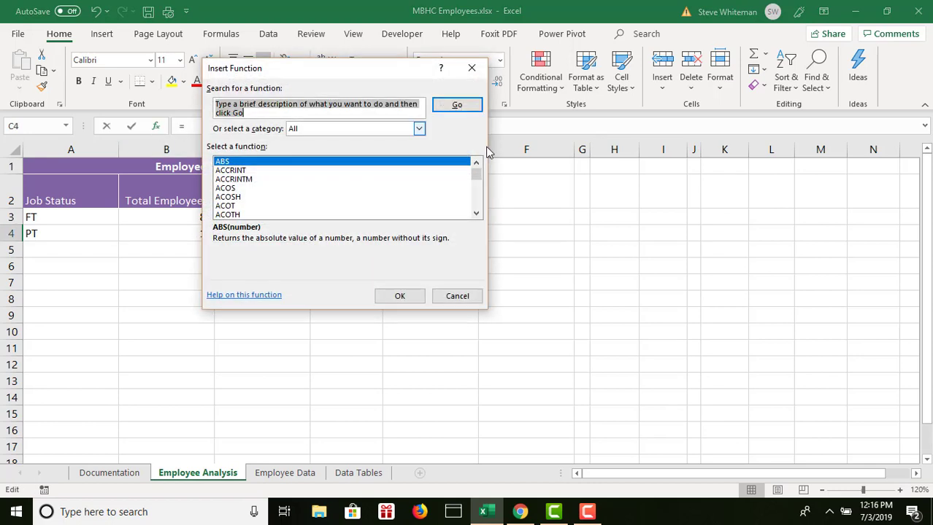
left_click(420, 129)
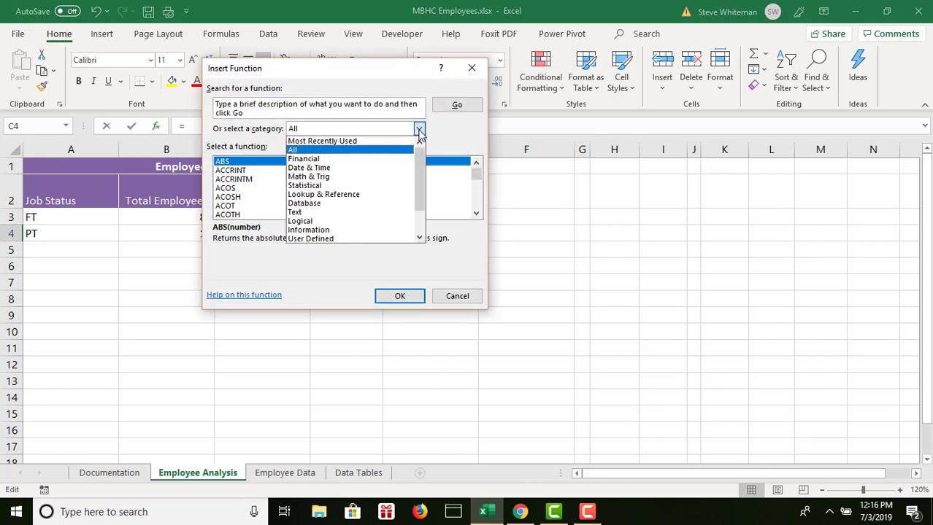
left_click(351, 140)
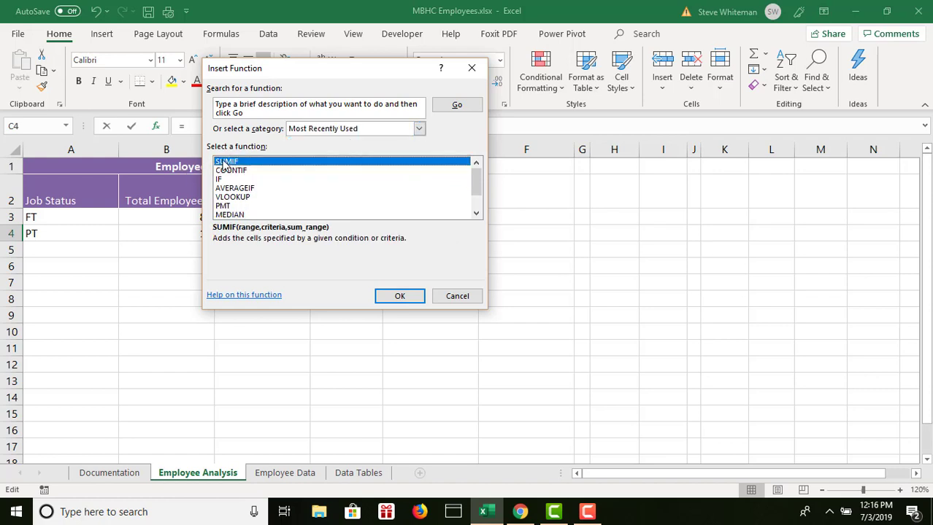
left_click(400, 296)
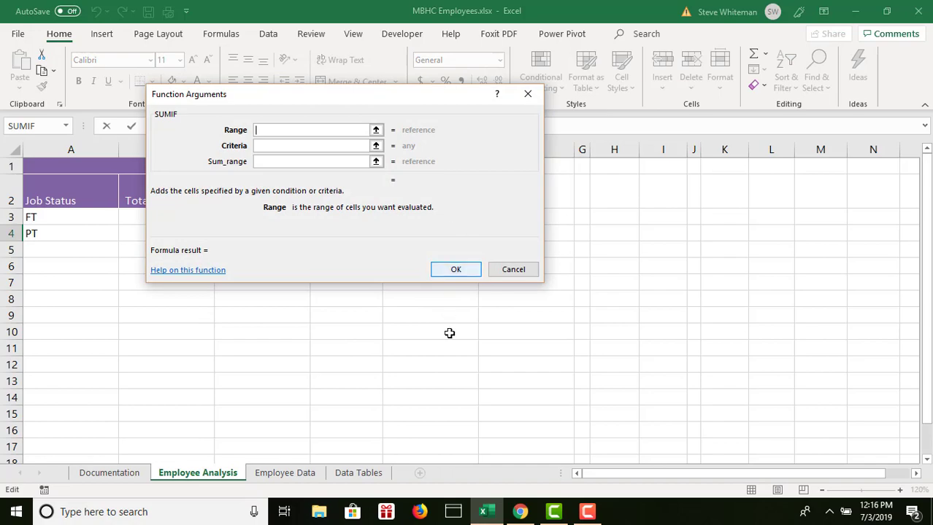
Step: Set the SUMIF range in C4 to EmployeeTbl[Job Status] from Employee Data and the criteria to "PT"
left_click(290, 474)
left_click(923, 180)
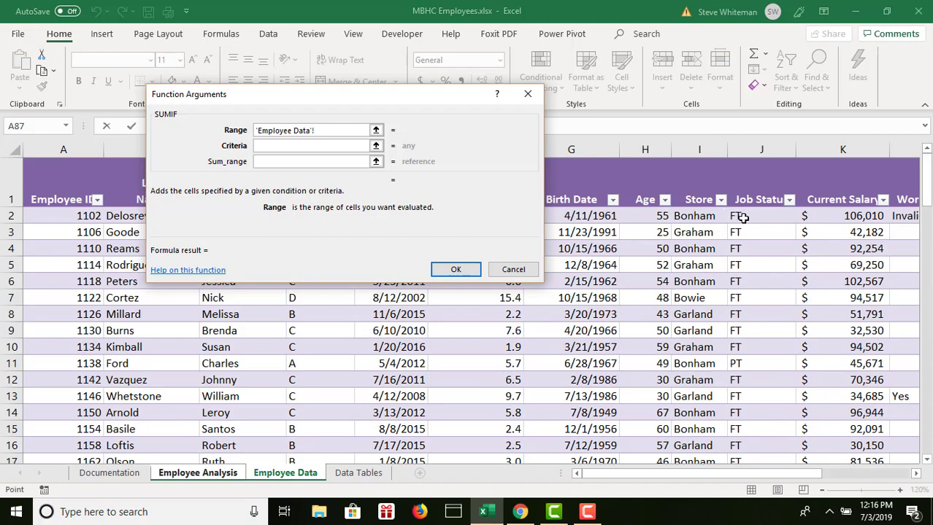
left_click_drag(743, 216, 733, 402)
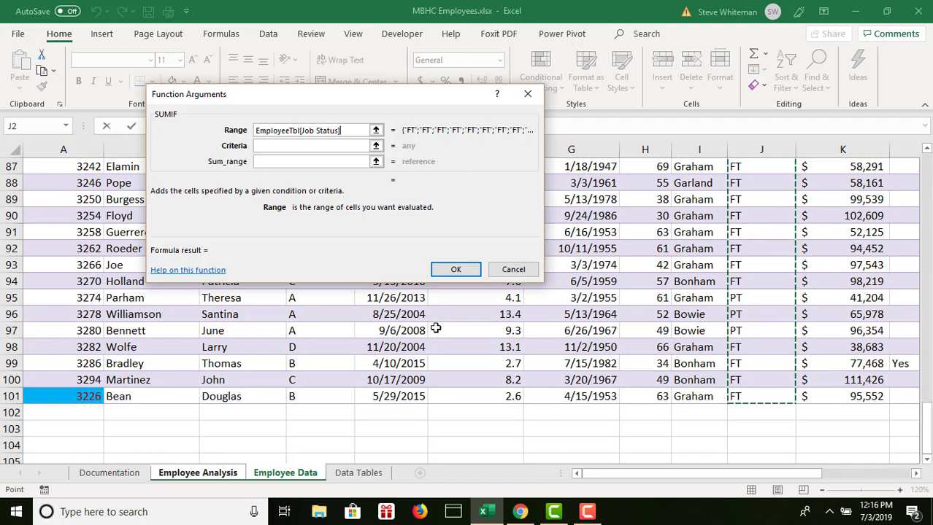
left_click(284, 145)
type("PT")
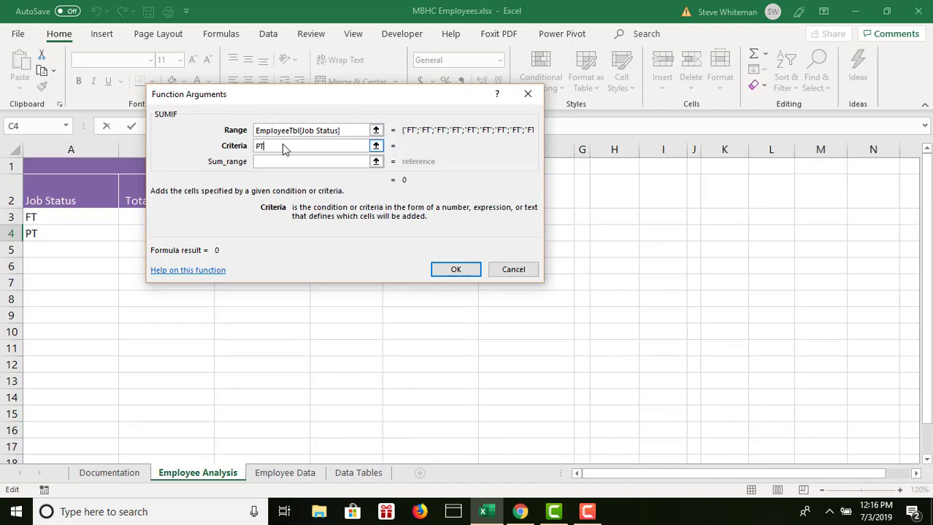
left_click(284, 161)
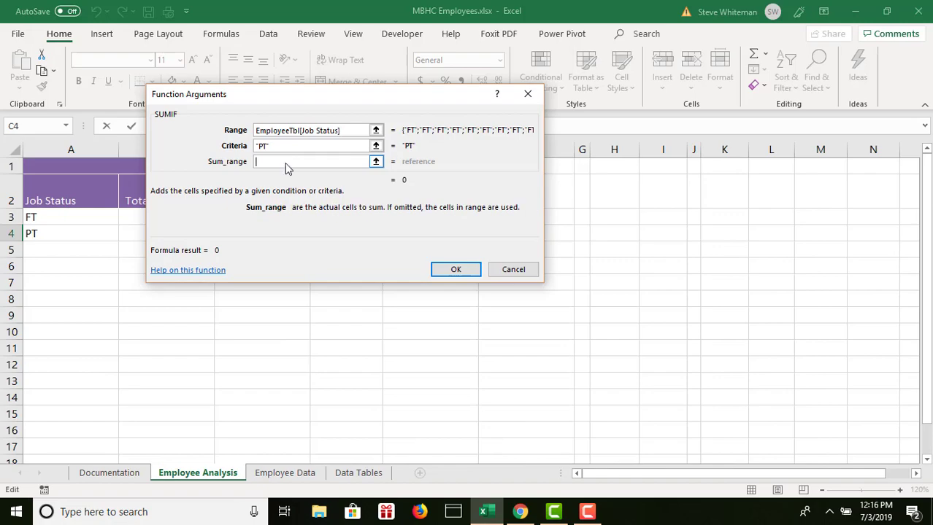
Step: Complete the SUMIF in C4 with EmployeeTbl[Current Salary] from Employee Data as the sum range
left_click(292, 473)
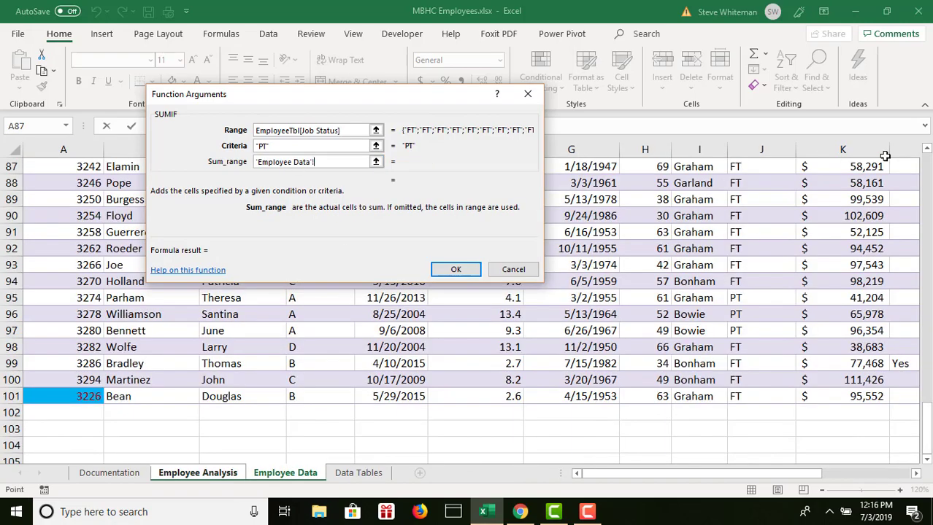
left_click(927, 173)
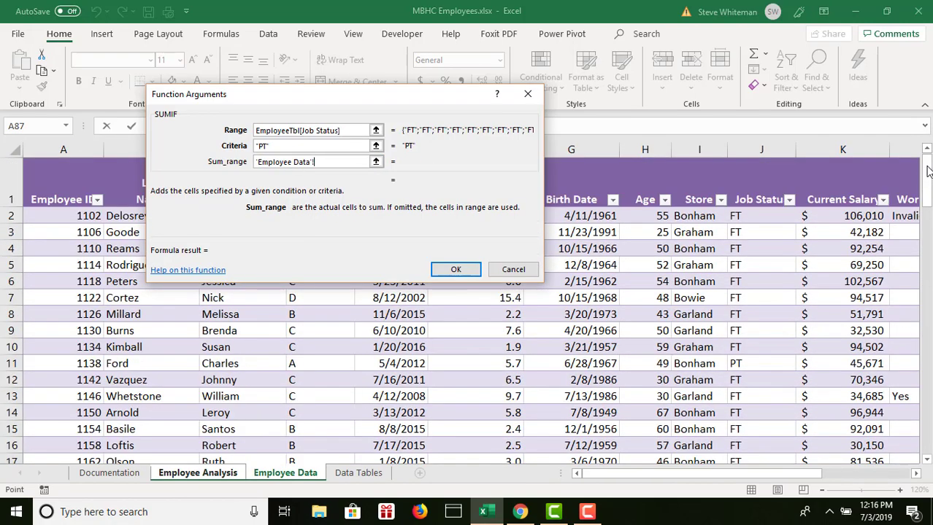
left_click(842, 216)
left_click_drag(842, 216, 829, 416)
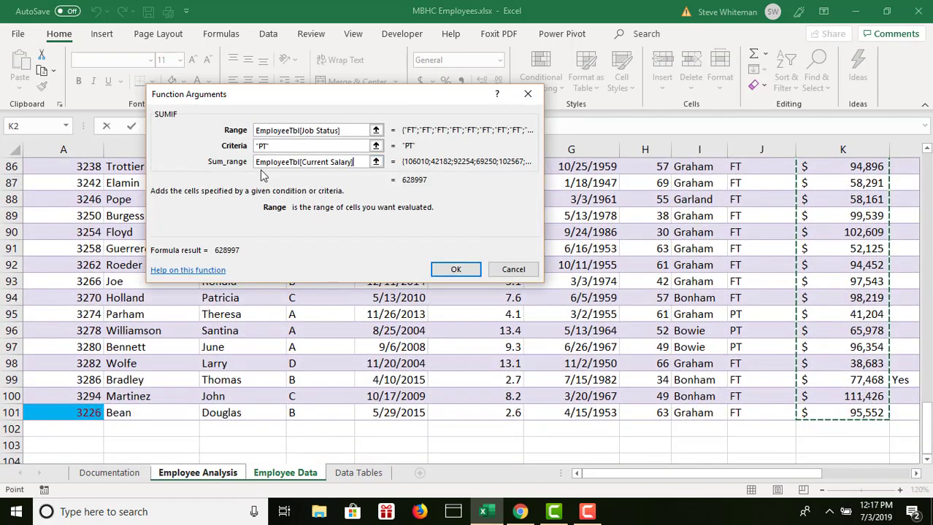
left_click(458, 271)
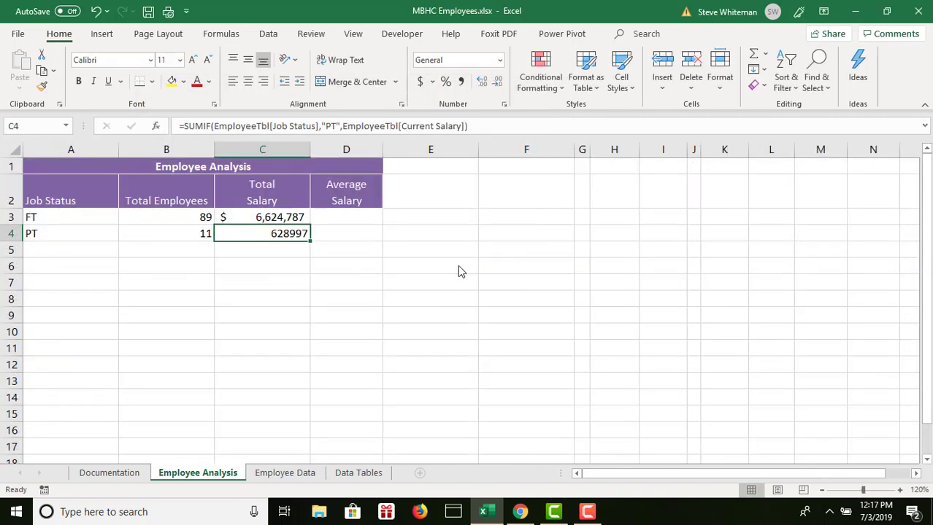
Step: Copy the number format of the FT Total Salary in C3 onto the PT Total Salary in C4 with Format Painter
left_click(284, 218)
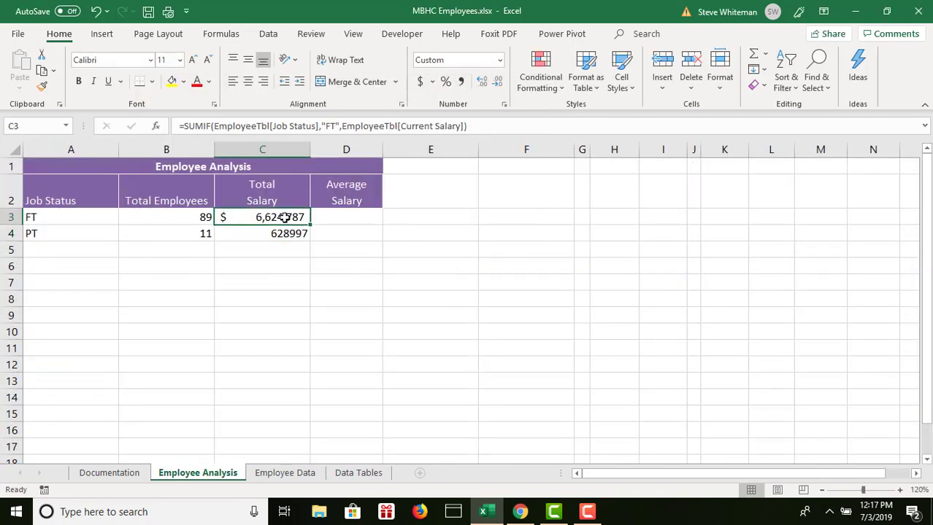
left_click(42, 87)
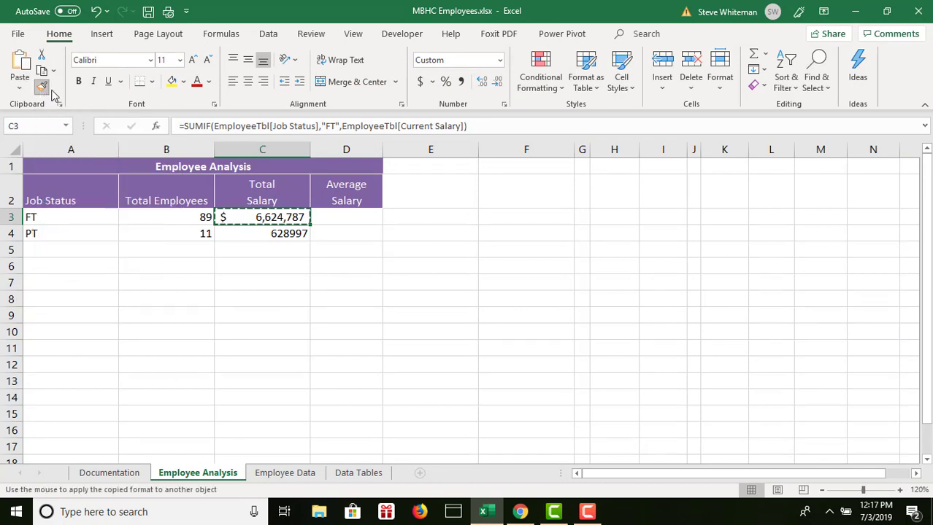
left_click(292, 234)
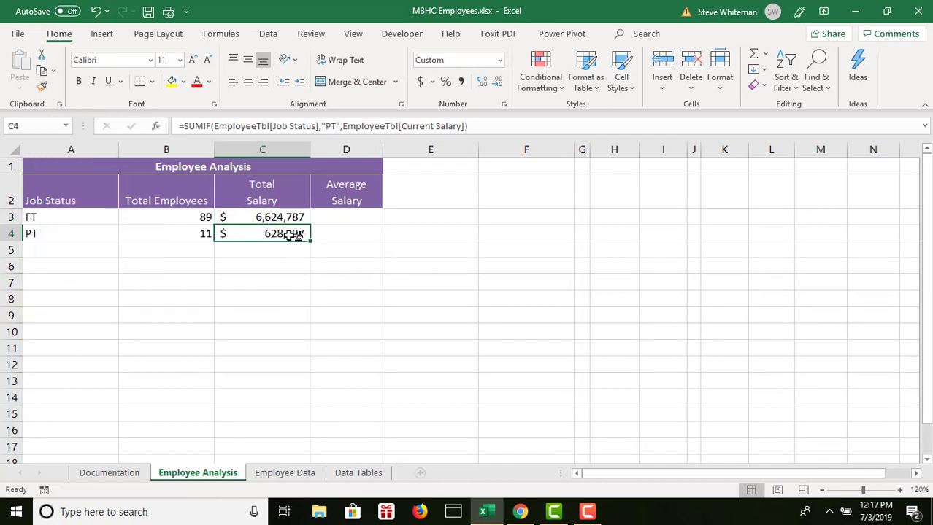
Step: Insert an AVERAGEIF function from the All category in the FT row's Average Salary cell, D3
left_click(341, 218)
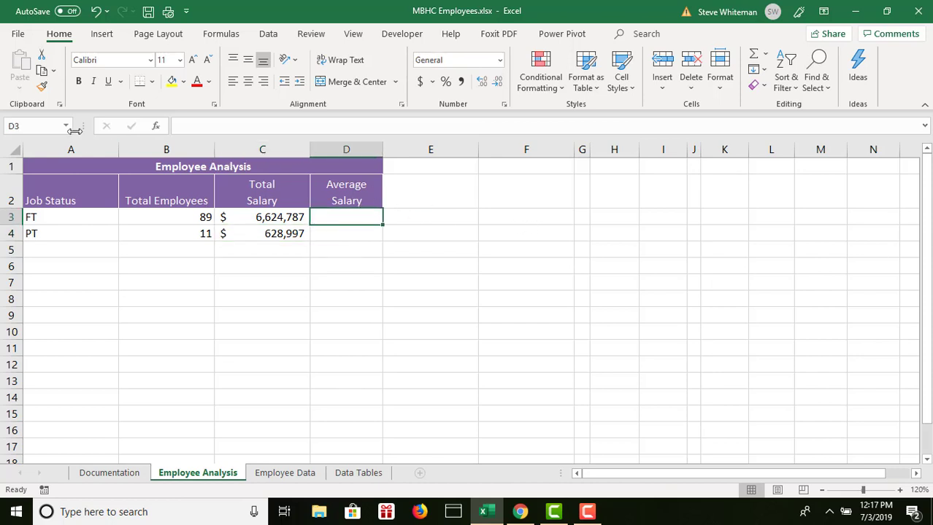
left_click(157, 127)
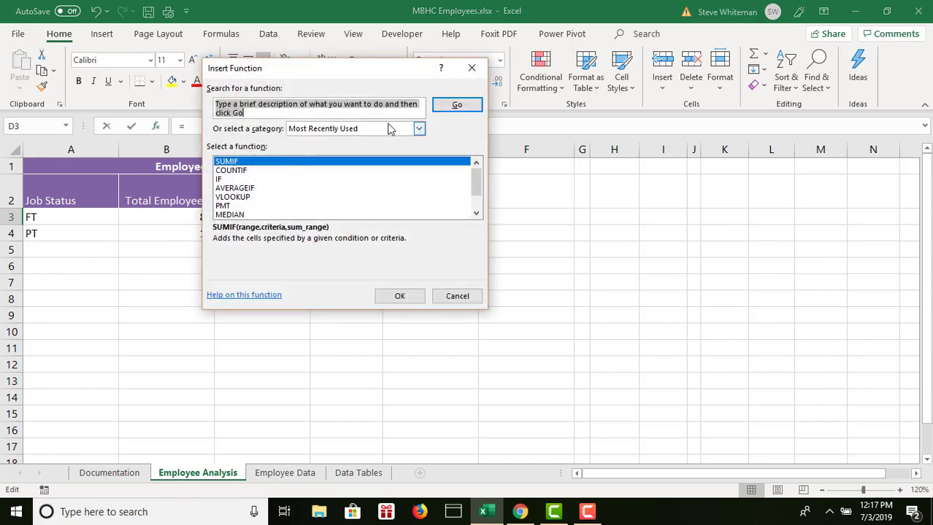
left_click(417, 129)
left_click(330, 155)
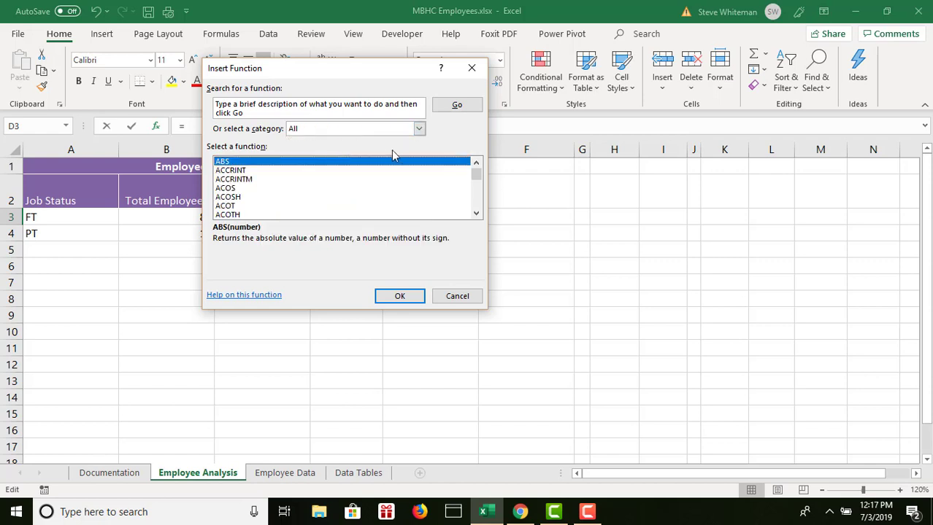
scroll(481, 207, "down", 10)
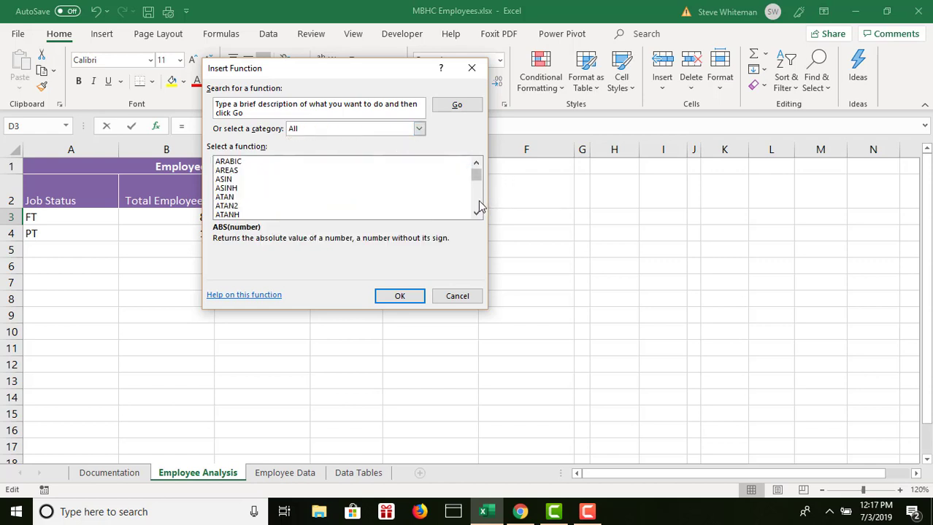
left_click(475, 164)
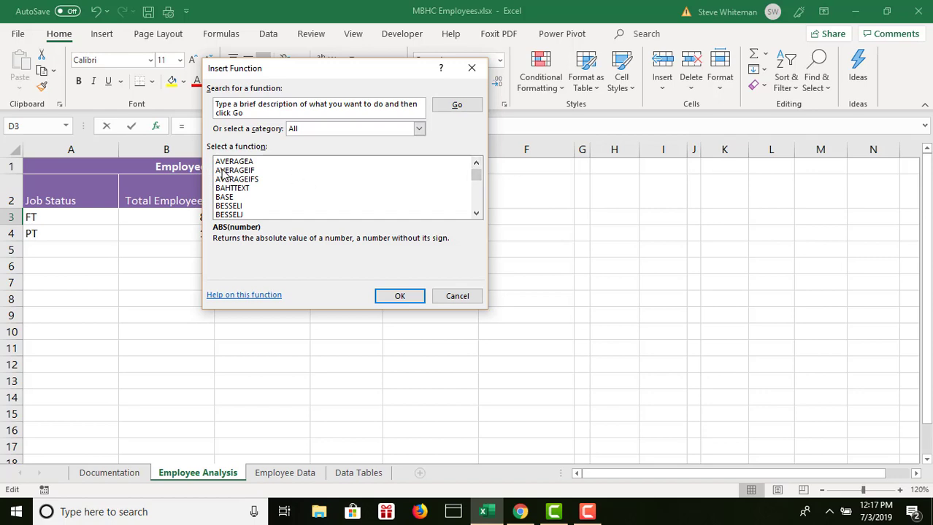
left_click(224, 173)
left_click(398, 298)
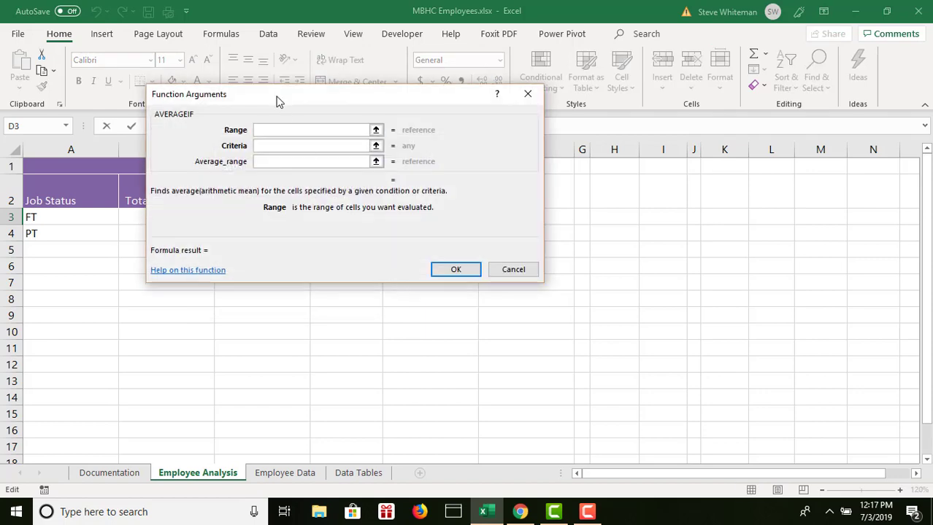
Step: Set the AVERAGEIF range in D3 to EmployeeTbl[Job Status] from Employee Data and the criteria to "FT"
left_click(299, 474)
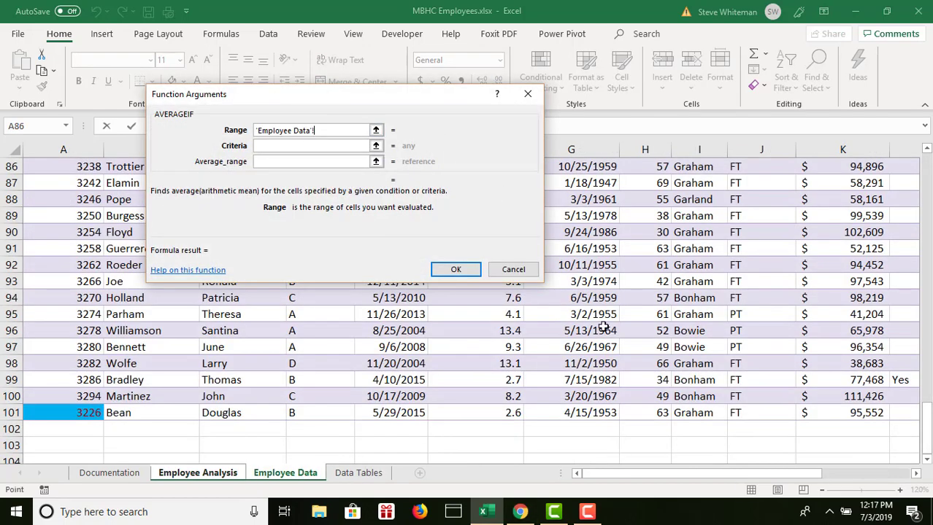
left_click(927, 168)
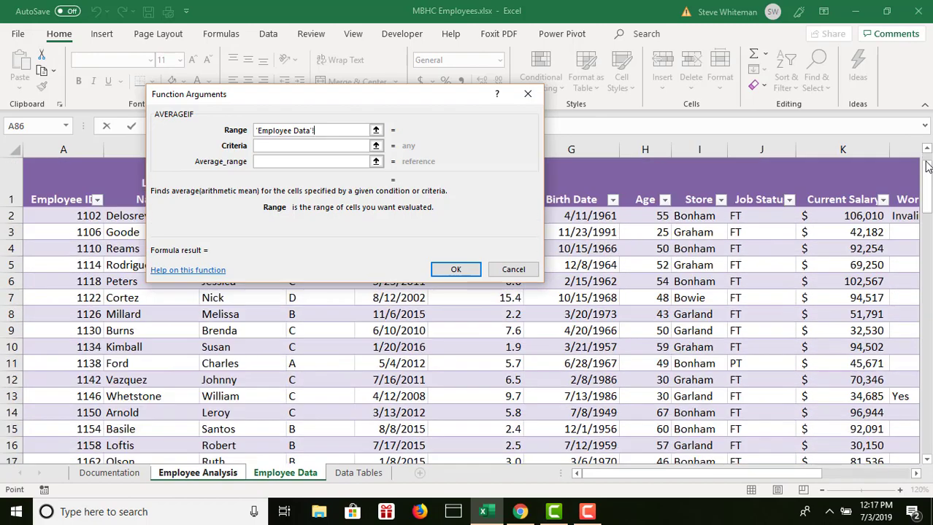
left_click_drag(753, 215, 736, 394)
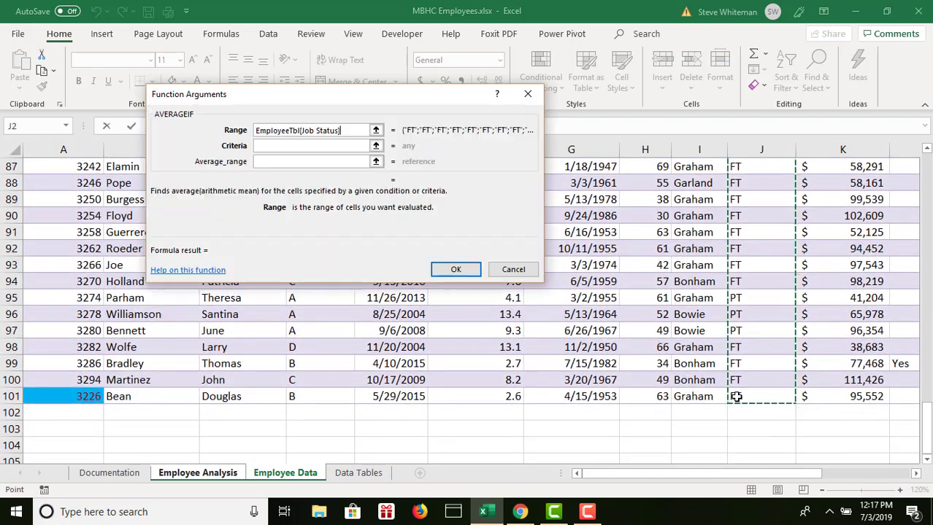
left_click(270, 148)
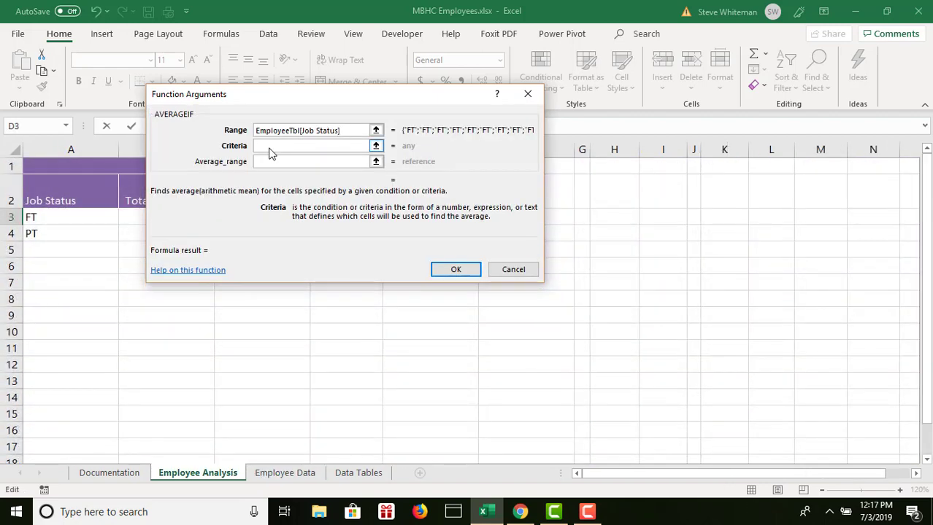
type("FT")
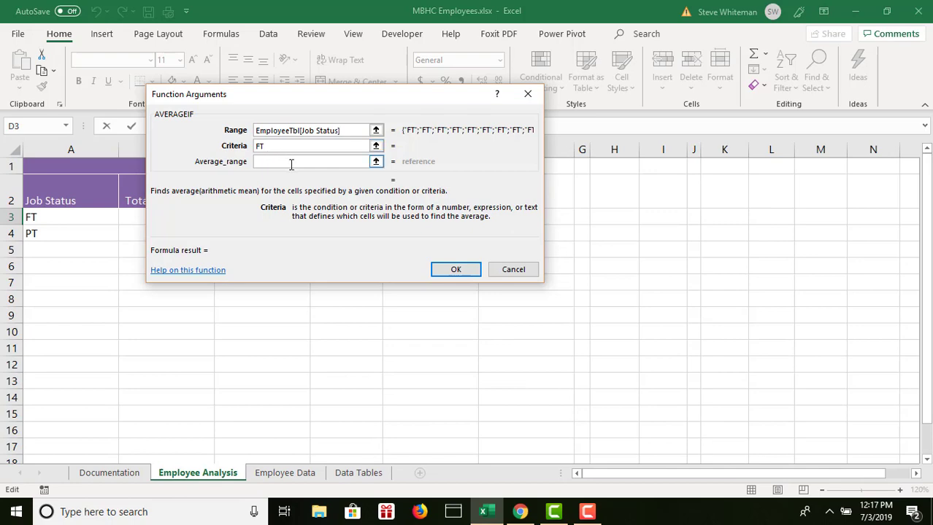
Step: Complete the AVERAGEIF in D3 with EmployeeTbl[Current Salary] from Employee Data as the average range
left_click(290, 162)
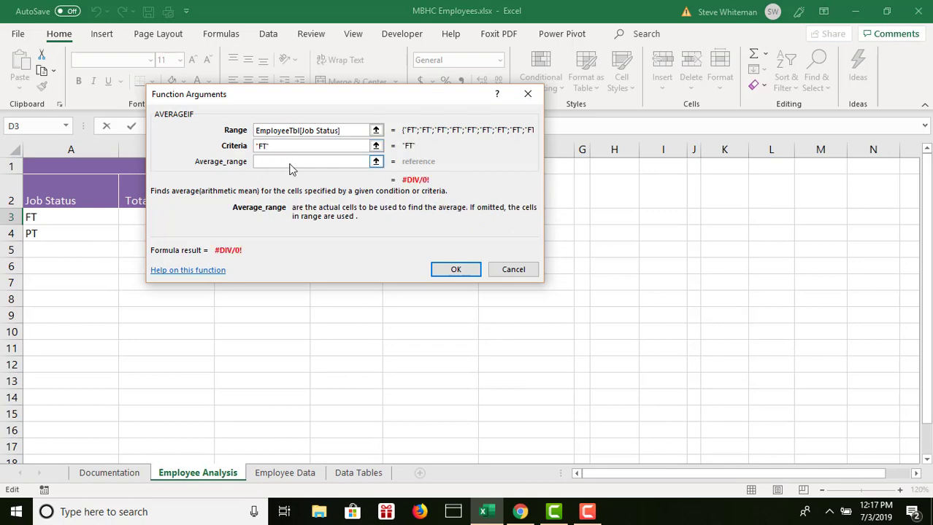
left_click(310, 474)
scroll(861, 229, "up", 20)
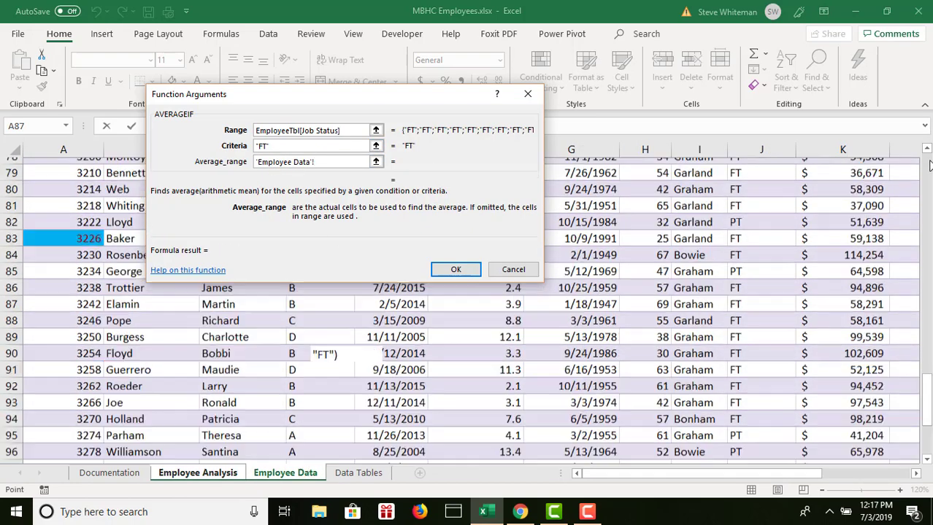
left_click_drag(861, 218, 826, 212)
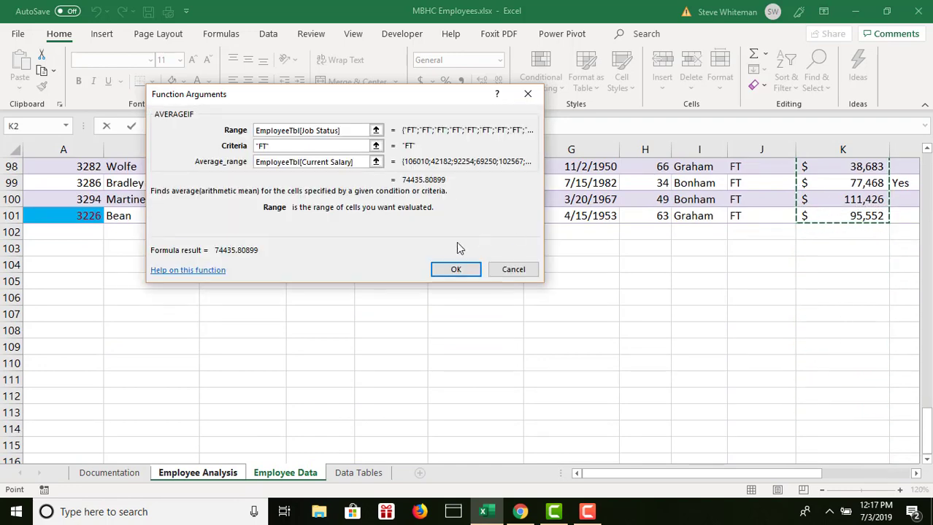
left_click(454, 269)
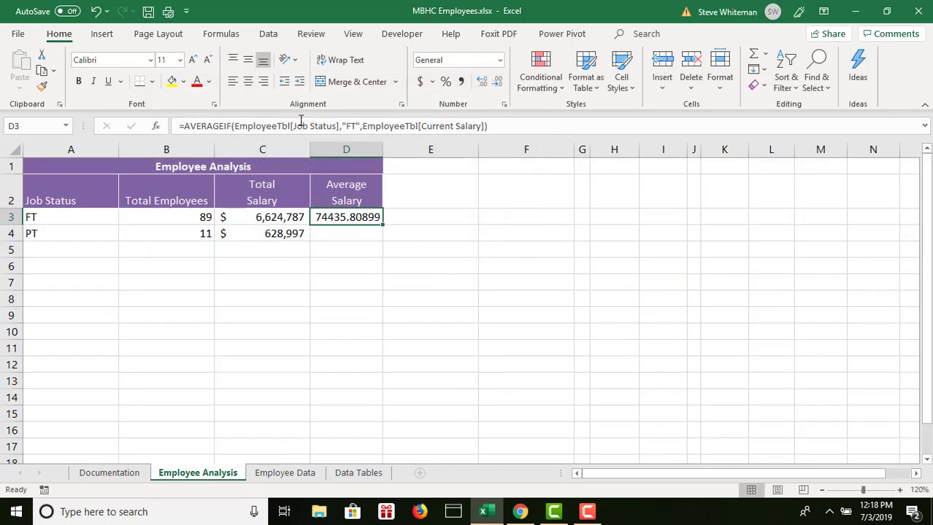
Step: Format the FT Average Salary in D3 as dollar accounting with no decimal places
left_click(420, 81)
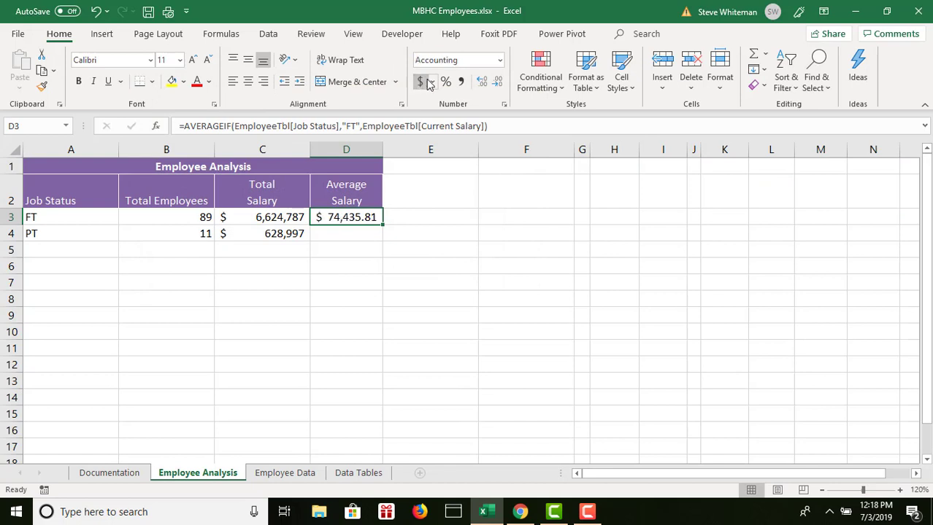
left_click(497, 82)
left_click(497, 82)
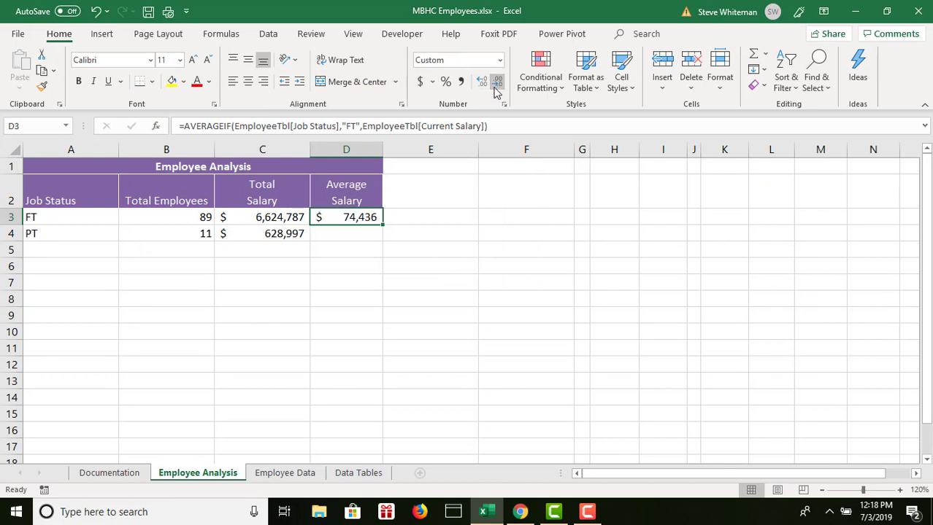
Step: Insert an AVERAGEIF function from the Most Recently Used category in the PT row's Average Salary cell, D4
left_click(368, 233)
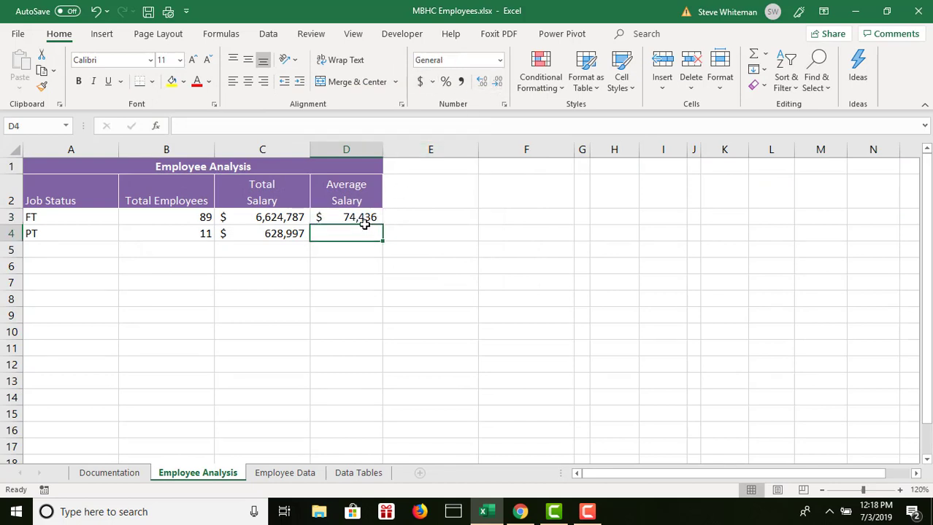
left_click(158, 126)
left_click(421, 130)
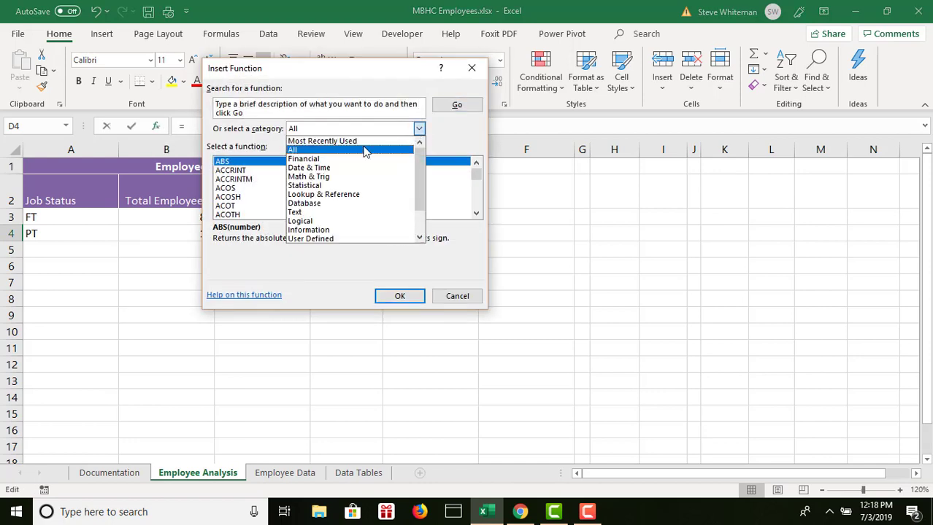
left_click(344, 141)
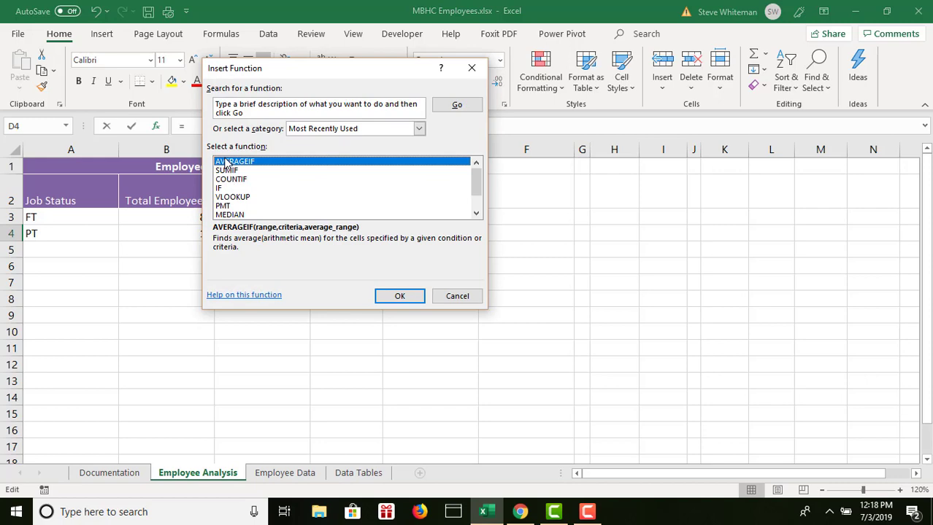
left_click(409, 297)
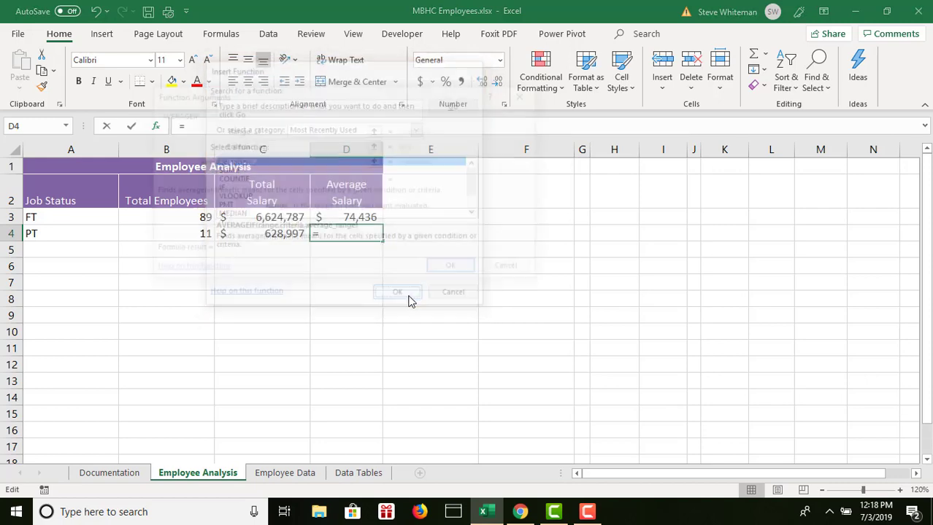
Step: Set the AVERAGEIF range in D4 to EmployeeTbl[Job Status] from Employee Data and the criteria to "PT"
left_click(286, 473)
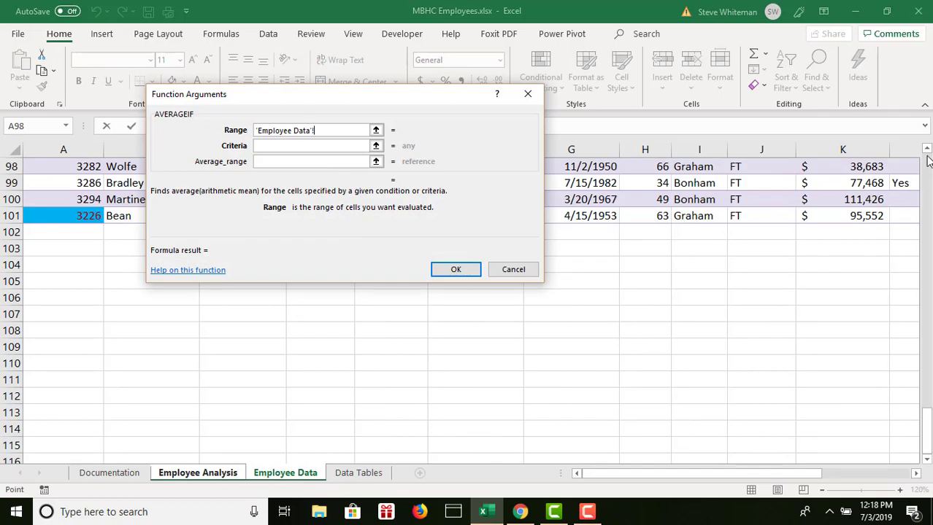
scroll(927, 159, "up", 20)
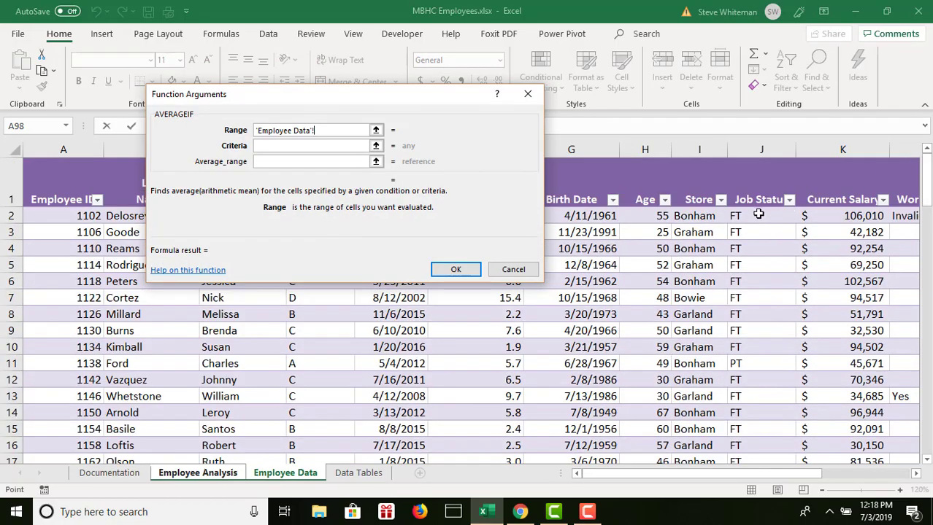
left_click_drag(759, 213, 732, 416)
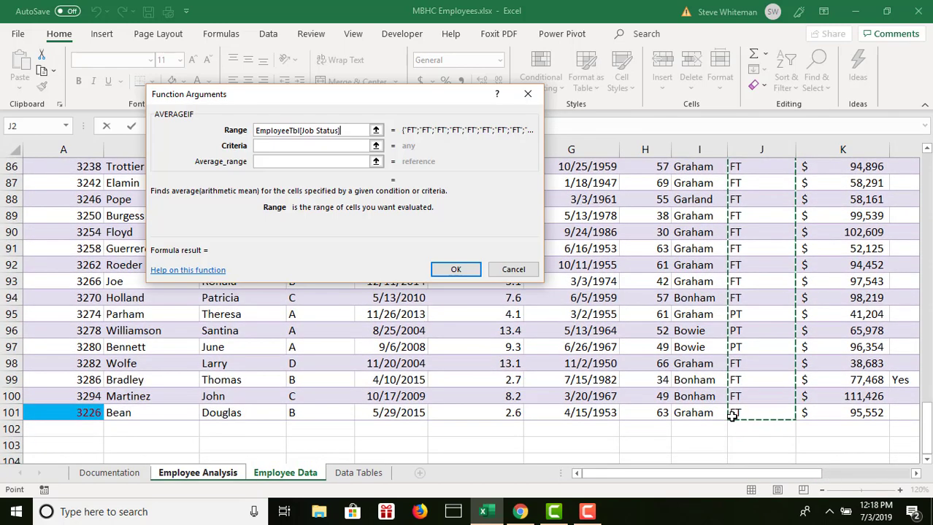
left_click(264, 146)
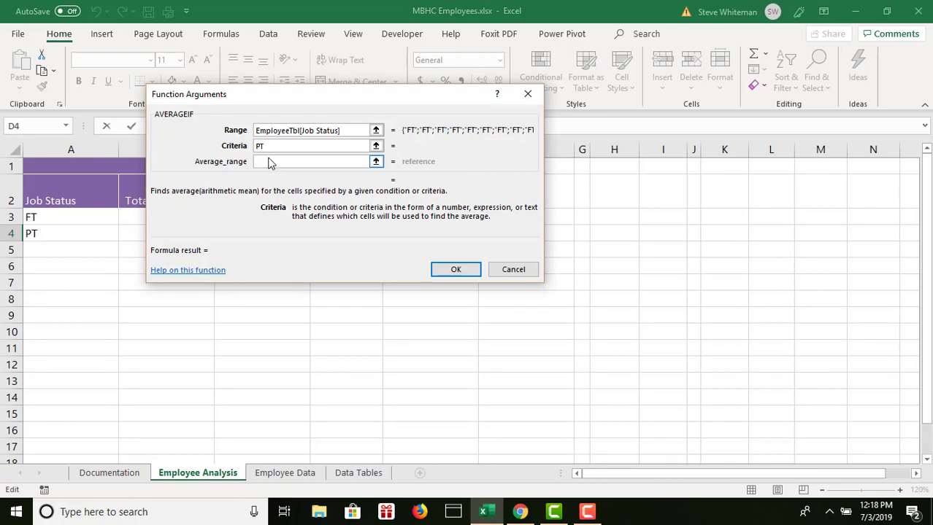
Step: Complete the AVERAGEIF in D4 with EmployeeTbl[Current Salary] from Employee Data as the average range
left_click(270, 162)
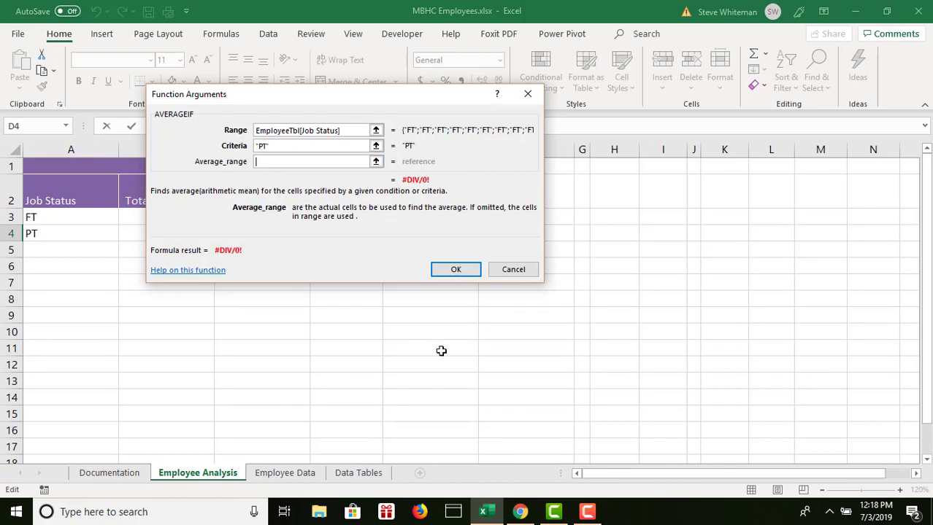
left_click(296, 473)
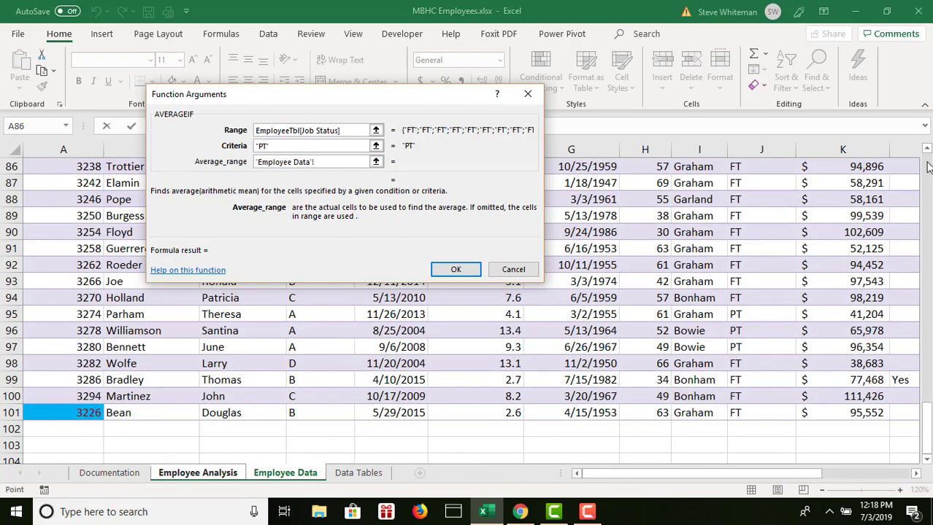
left_click(927, 166)
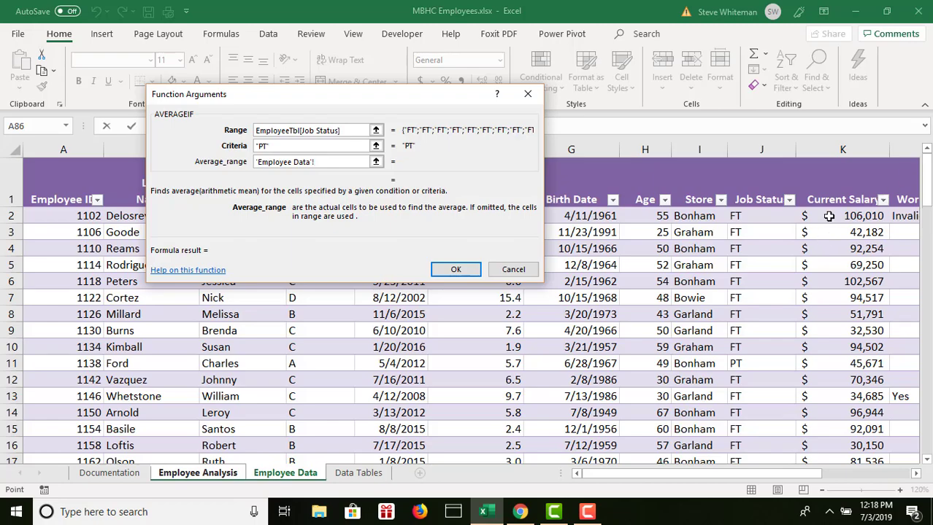
left_click_drag(828, 216, 825, 395)
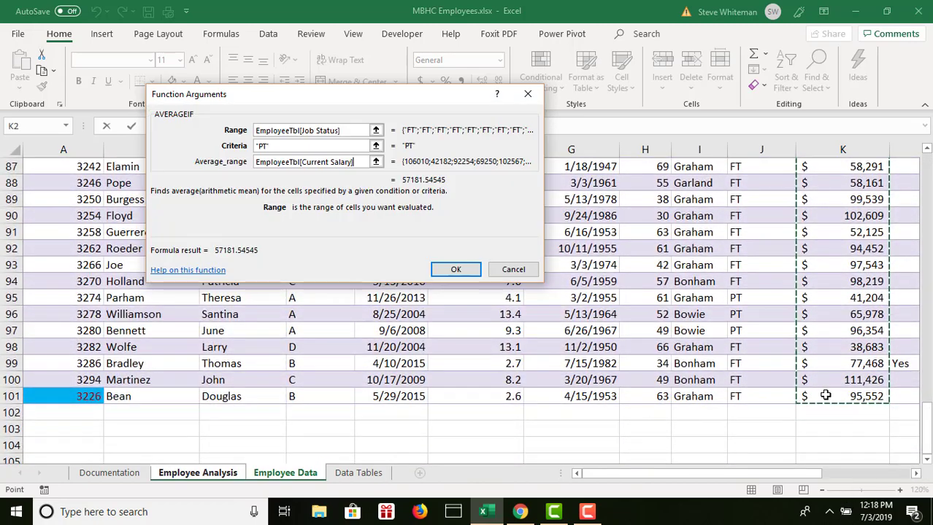
left_click(458, 273)
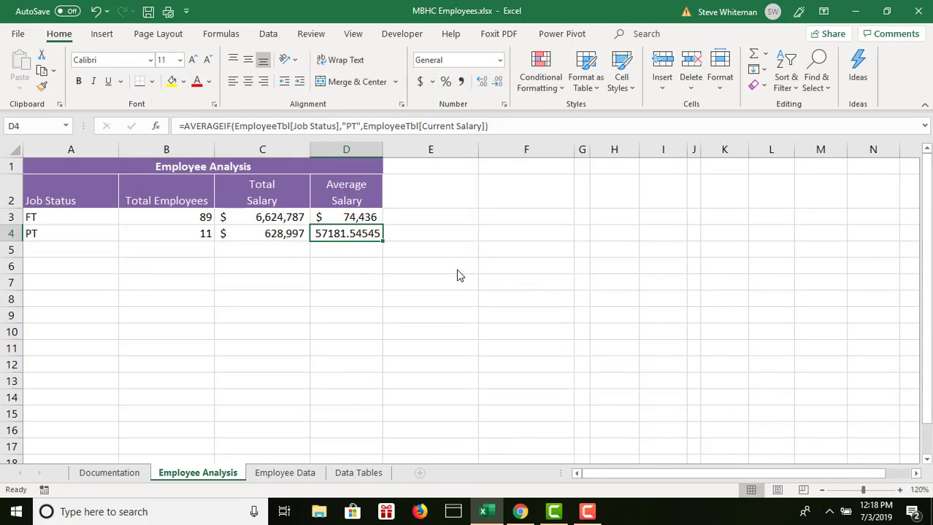
Step: Format the PT Average Salary in D4 as dollar accounting with no decimal places
left_click(420, 82)
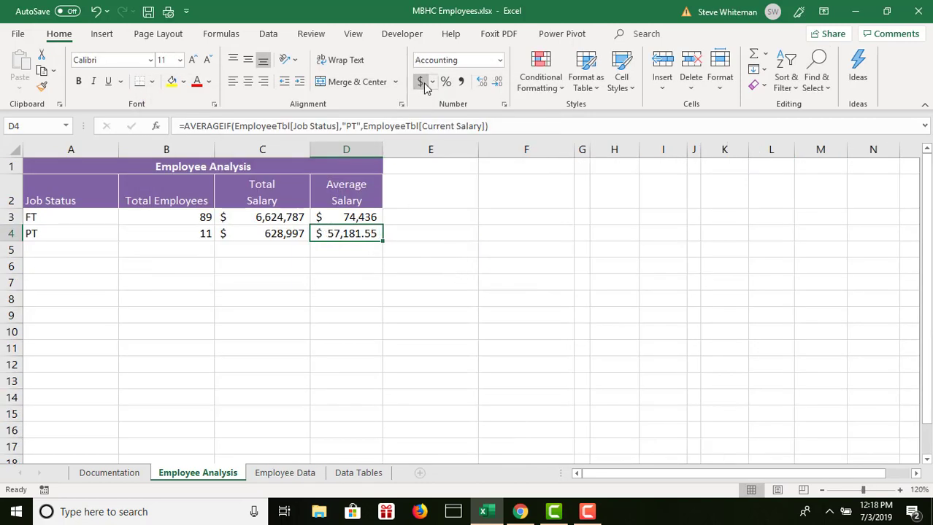
left_click(498, 82)
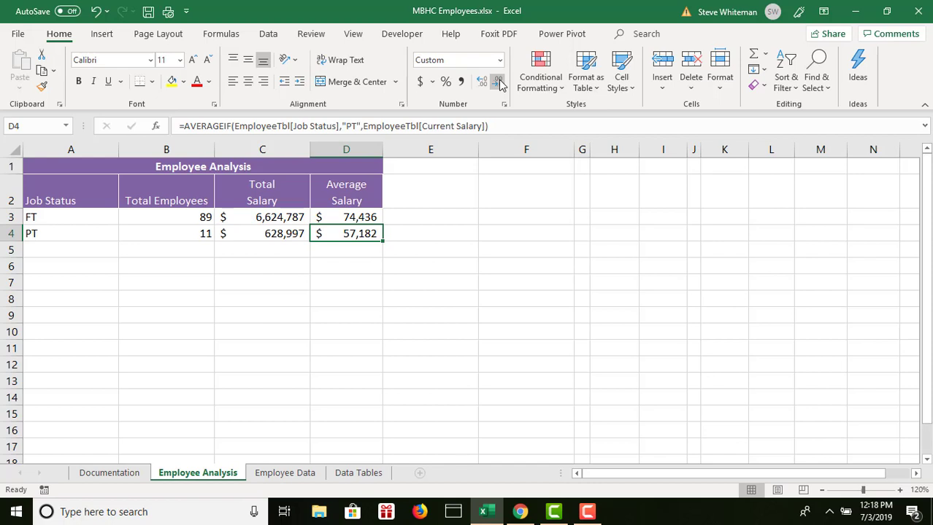
Step: Save the MBHC Employees workbook and close it
left_click(148, 11)
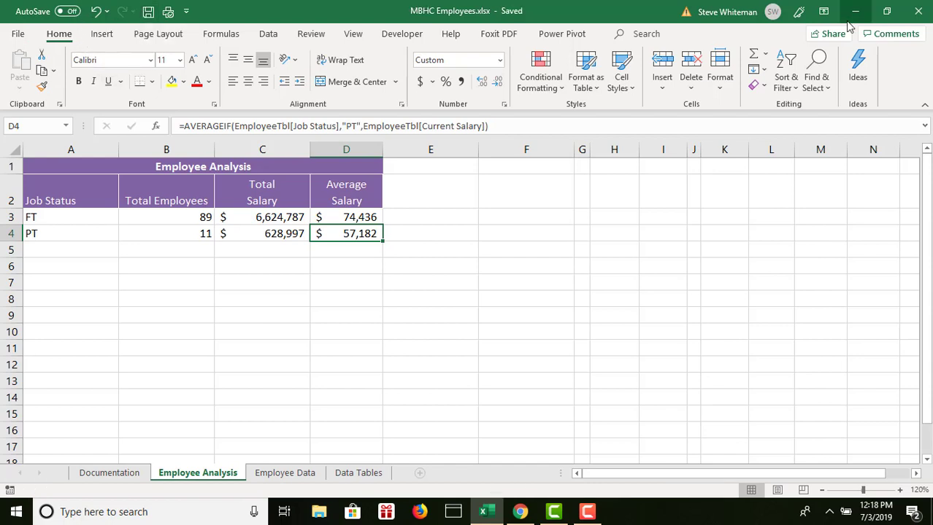
left_click(918, 14)
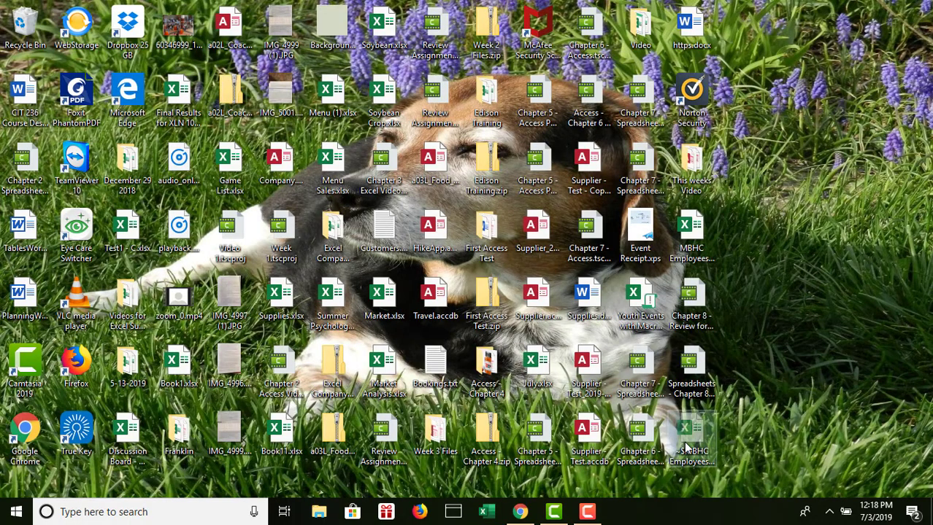